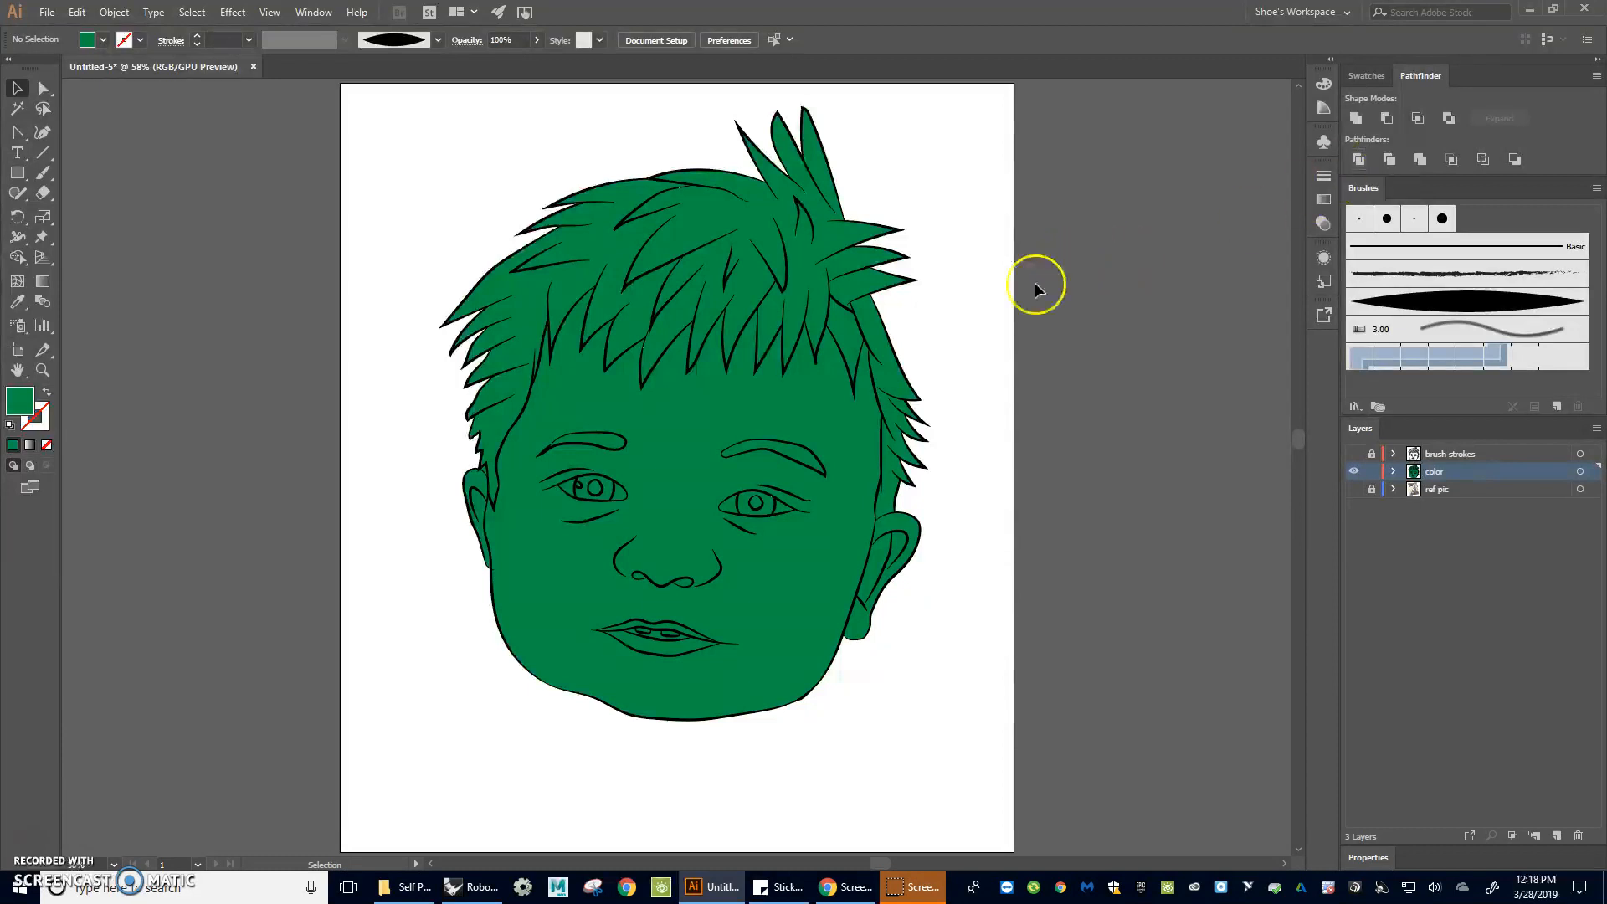
Step: Examine the green-filled portrait's hair, eyes, nose and mouth shapes up close and as a whole
scroll(749, 305, "up", 4)
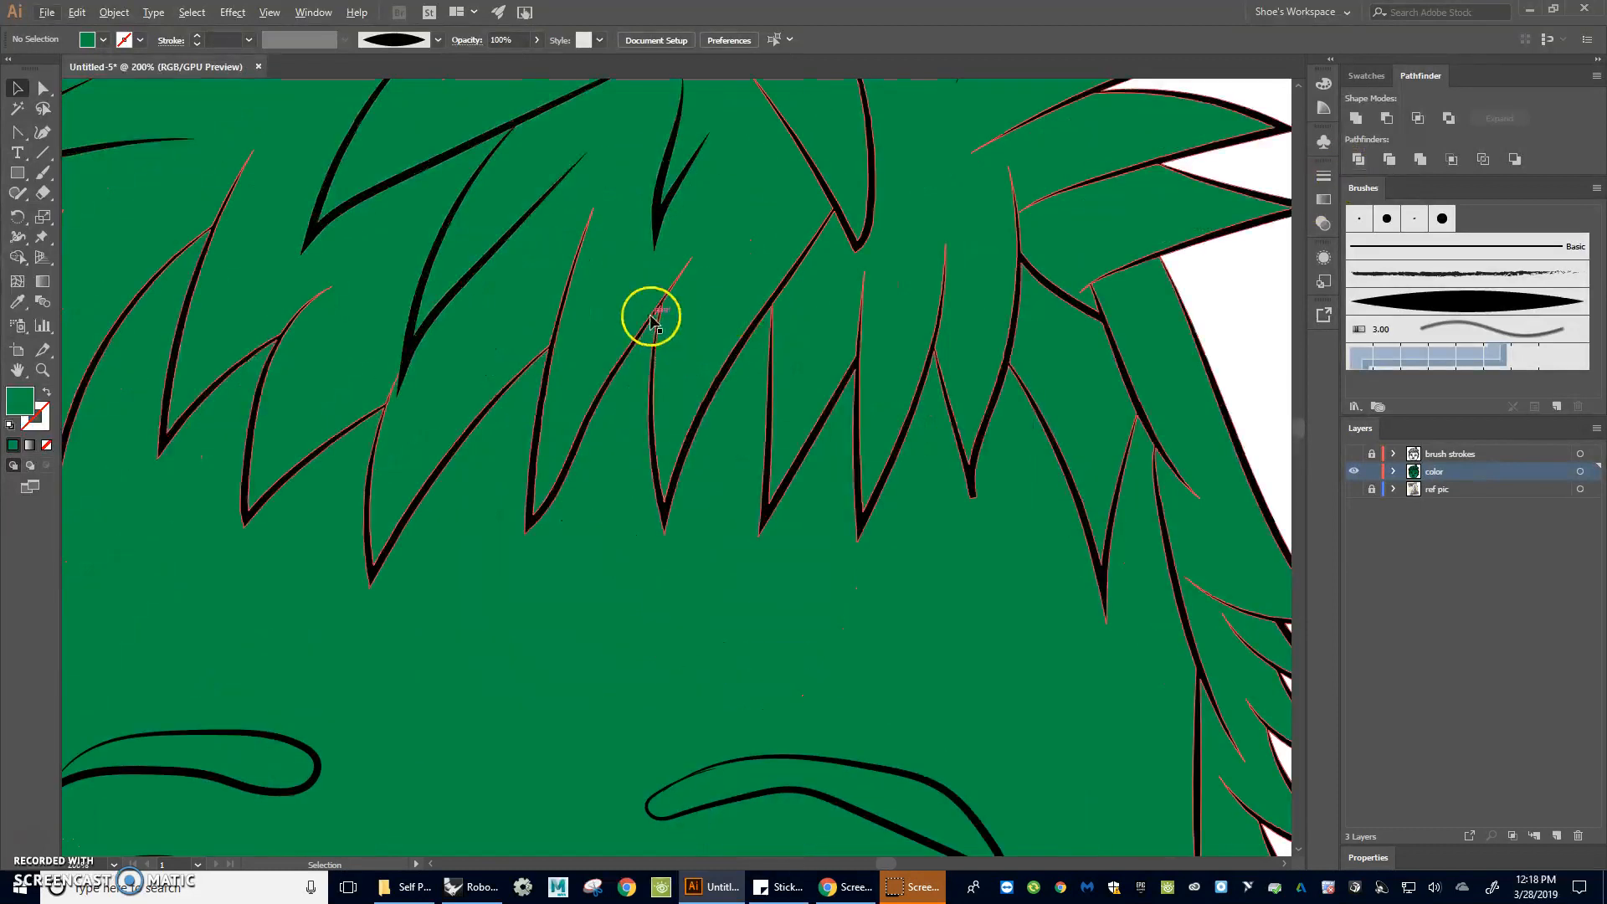
scroll(786, 435, "down", 5)
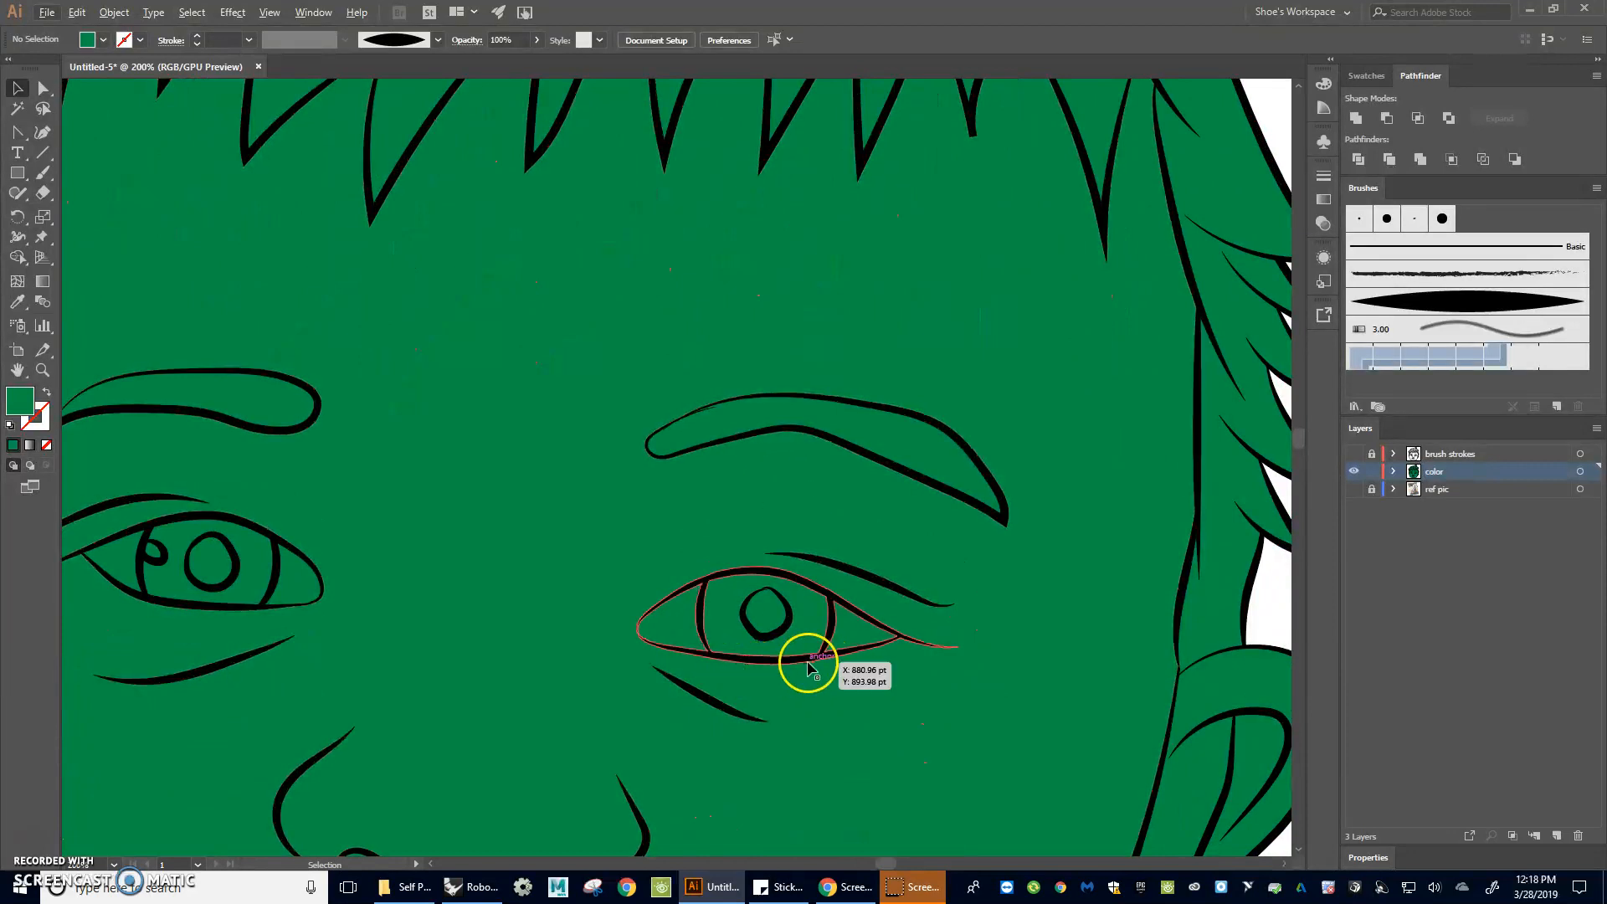
scroll(751, 647, "down", 2)
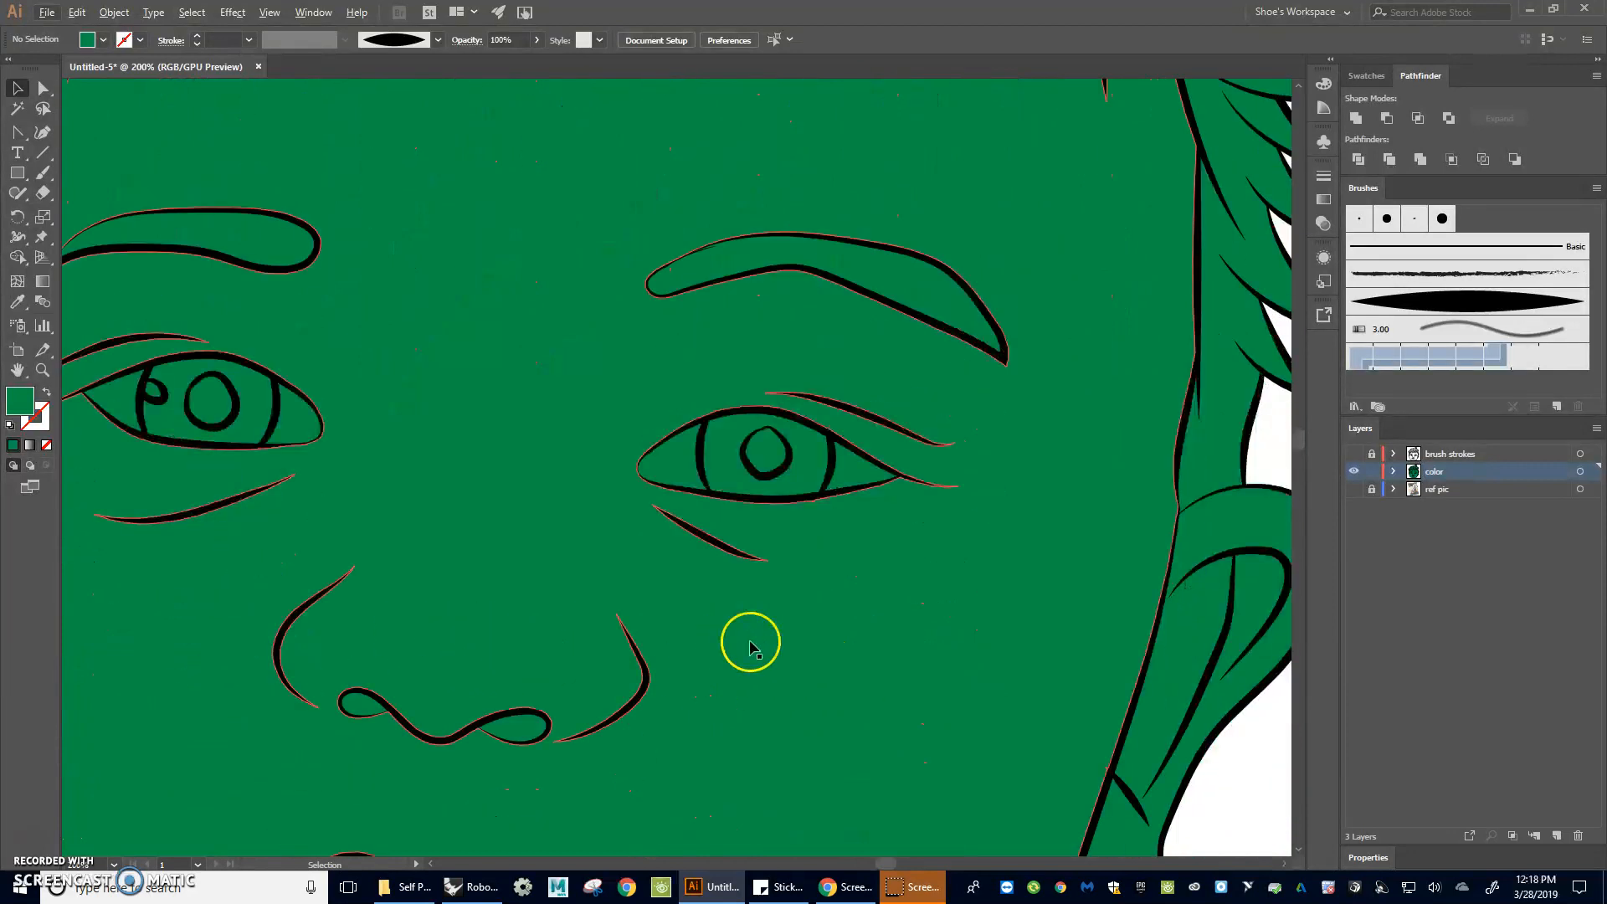
scroll(693, 638, "down", 2)
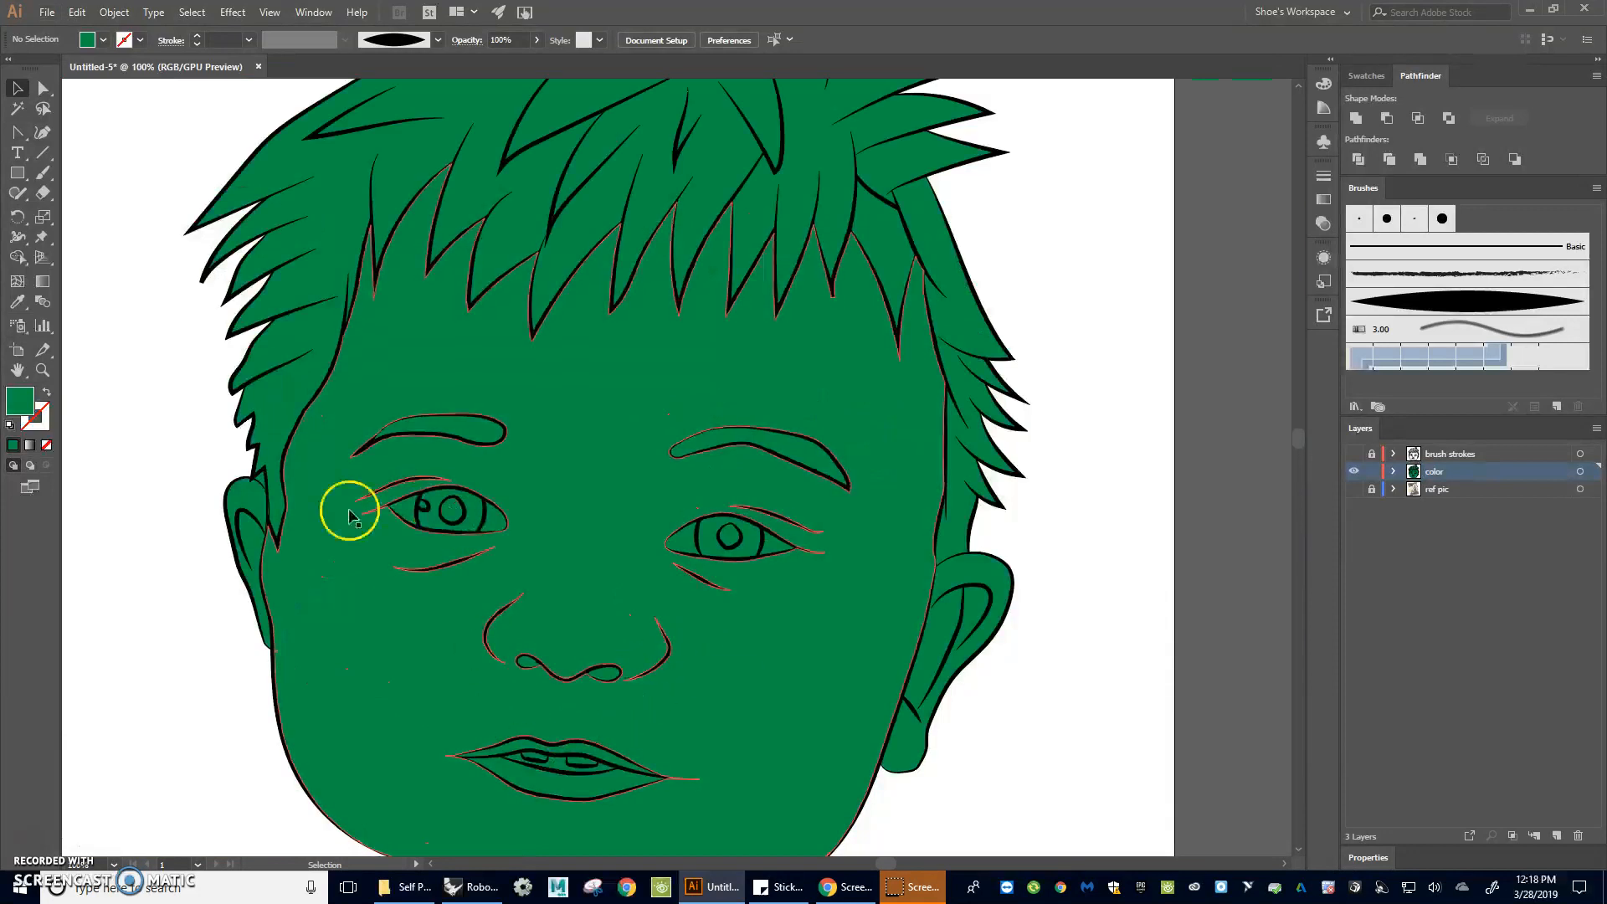
scroll(469, 544, "up", 1)
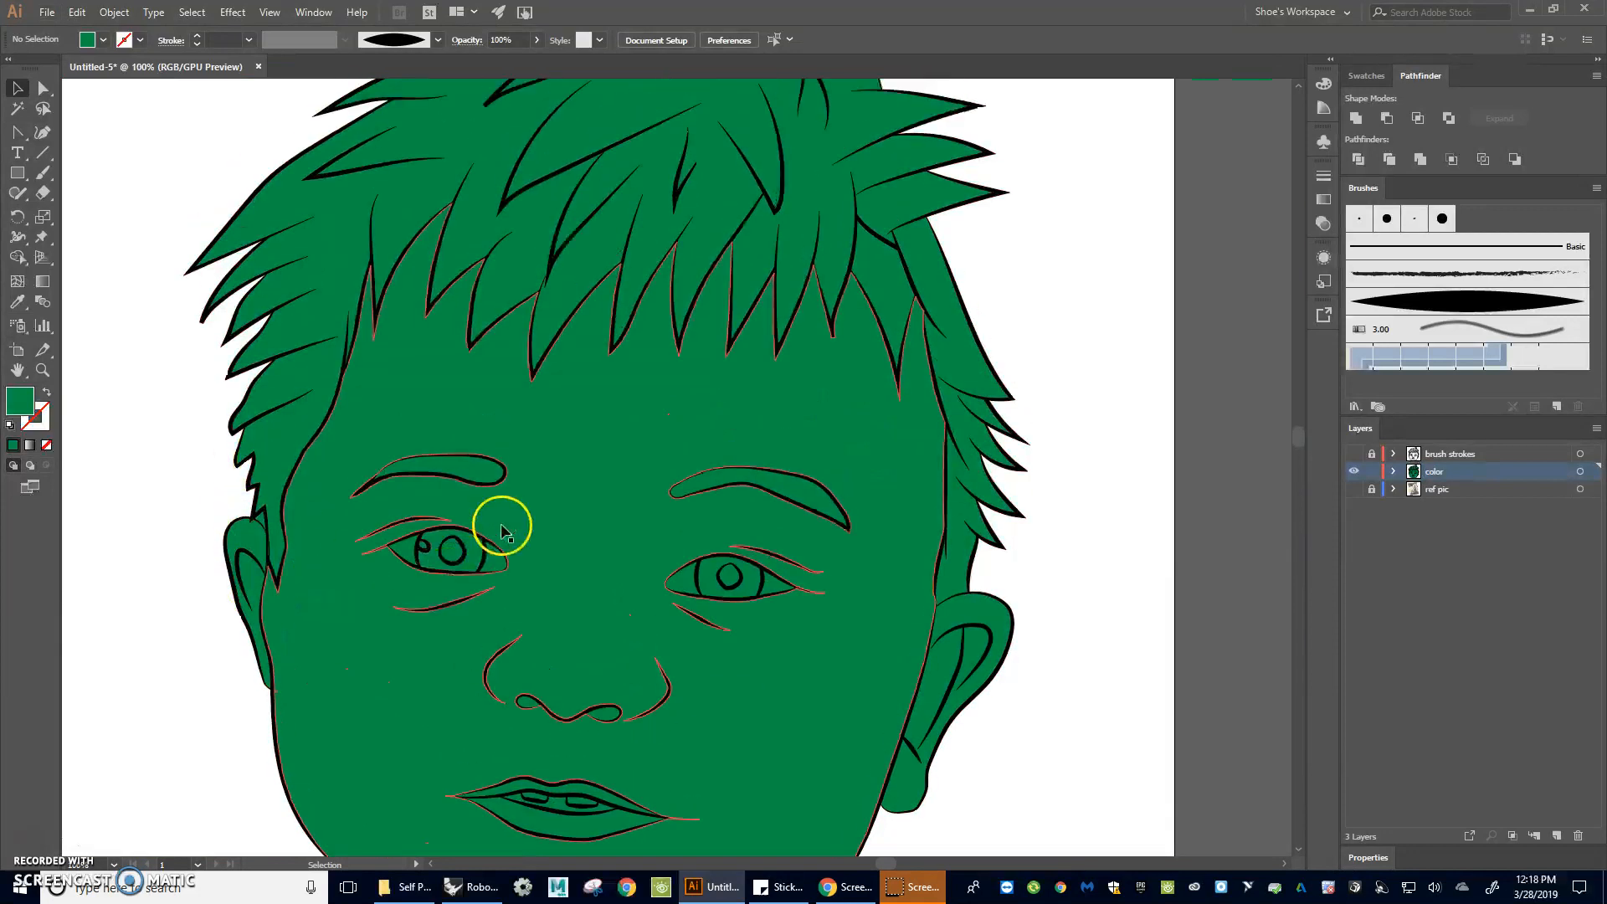
scroll(500, 542, "down", 2)
scroll(500, 541, "up", 1)
left_click_drag(500, 541, 629, 514)
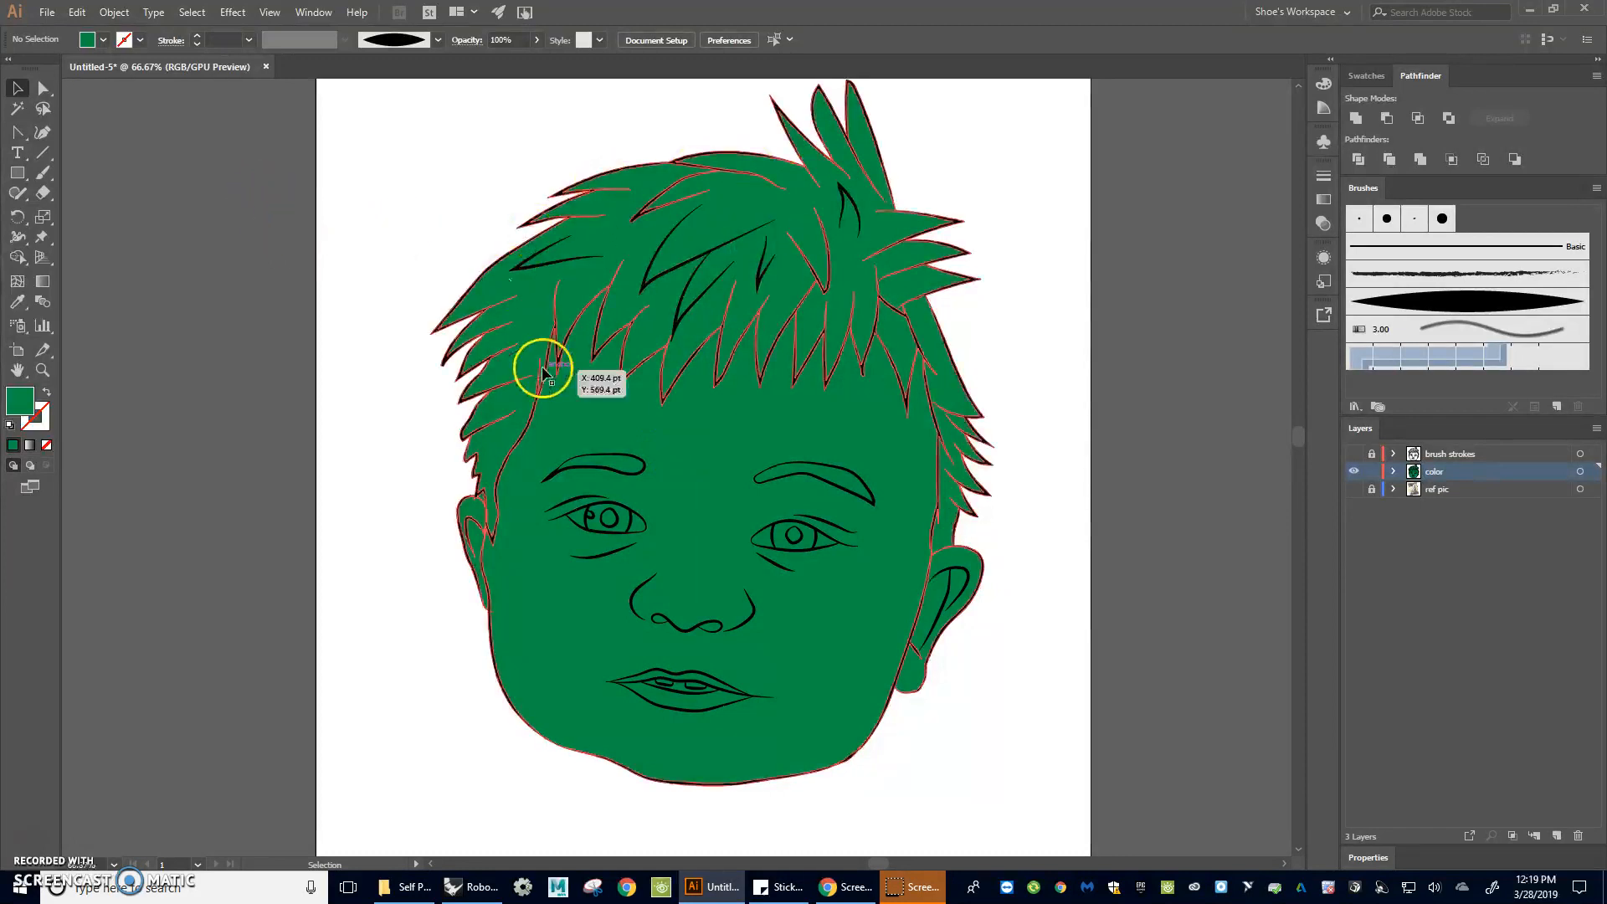
Step: Isolate the portrait's color group and fill the main hair shape with yellow
double_click(721, 224)
left_click(355, 159)
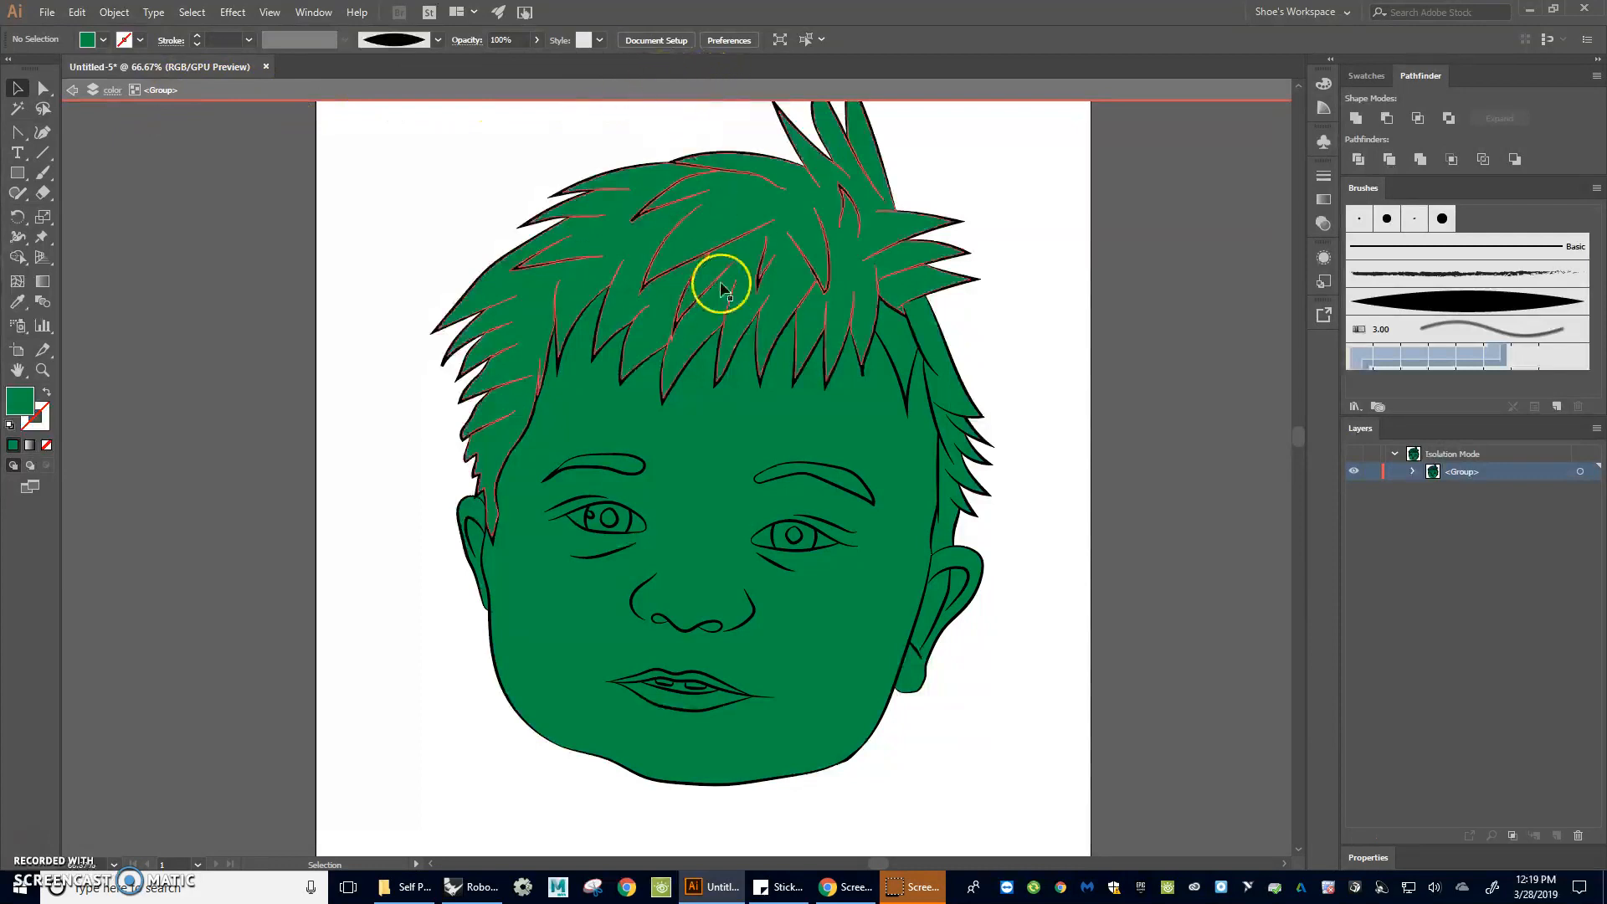
left_click(716, 220)
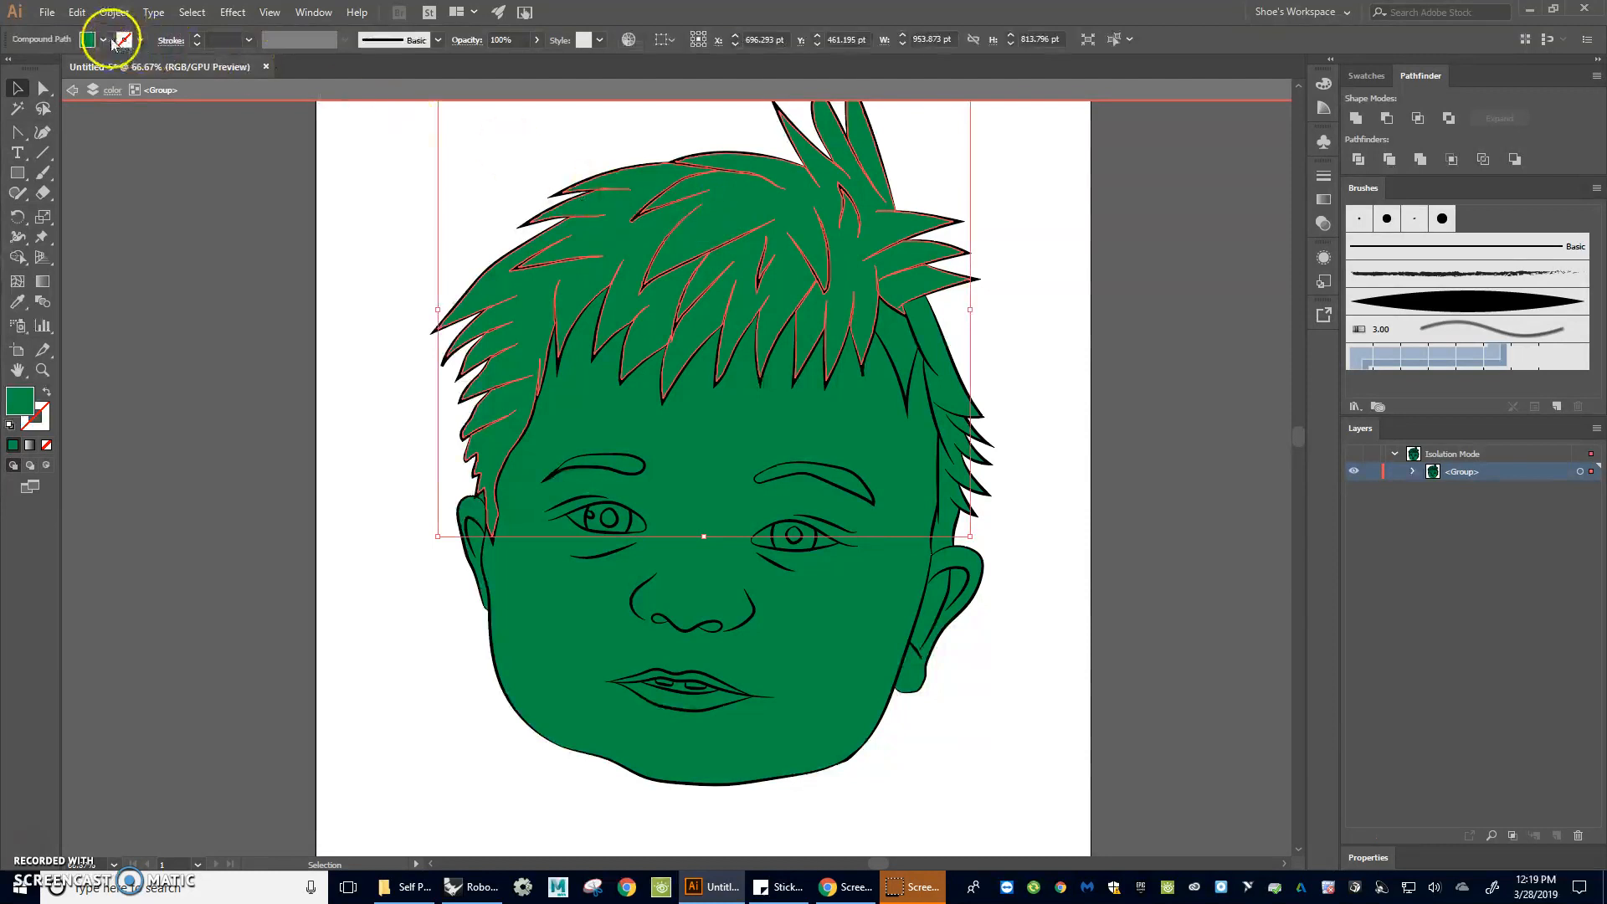
left_click(89, 40)
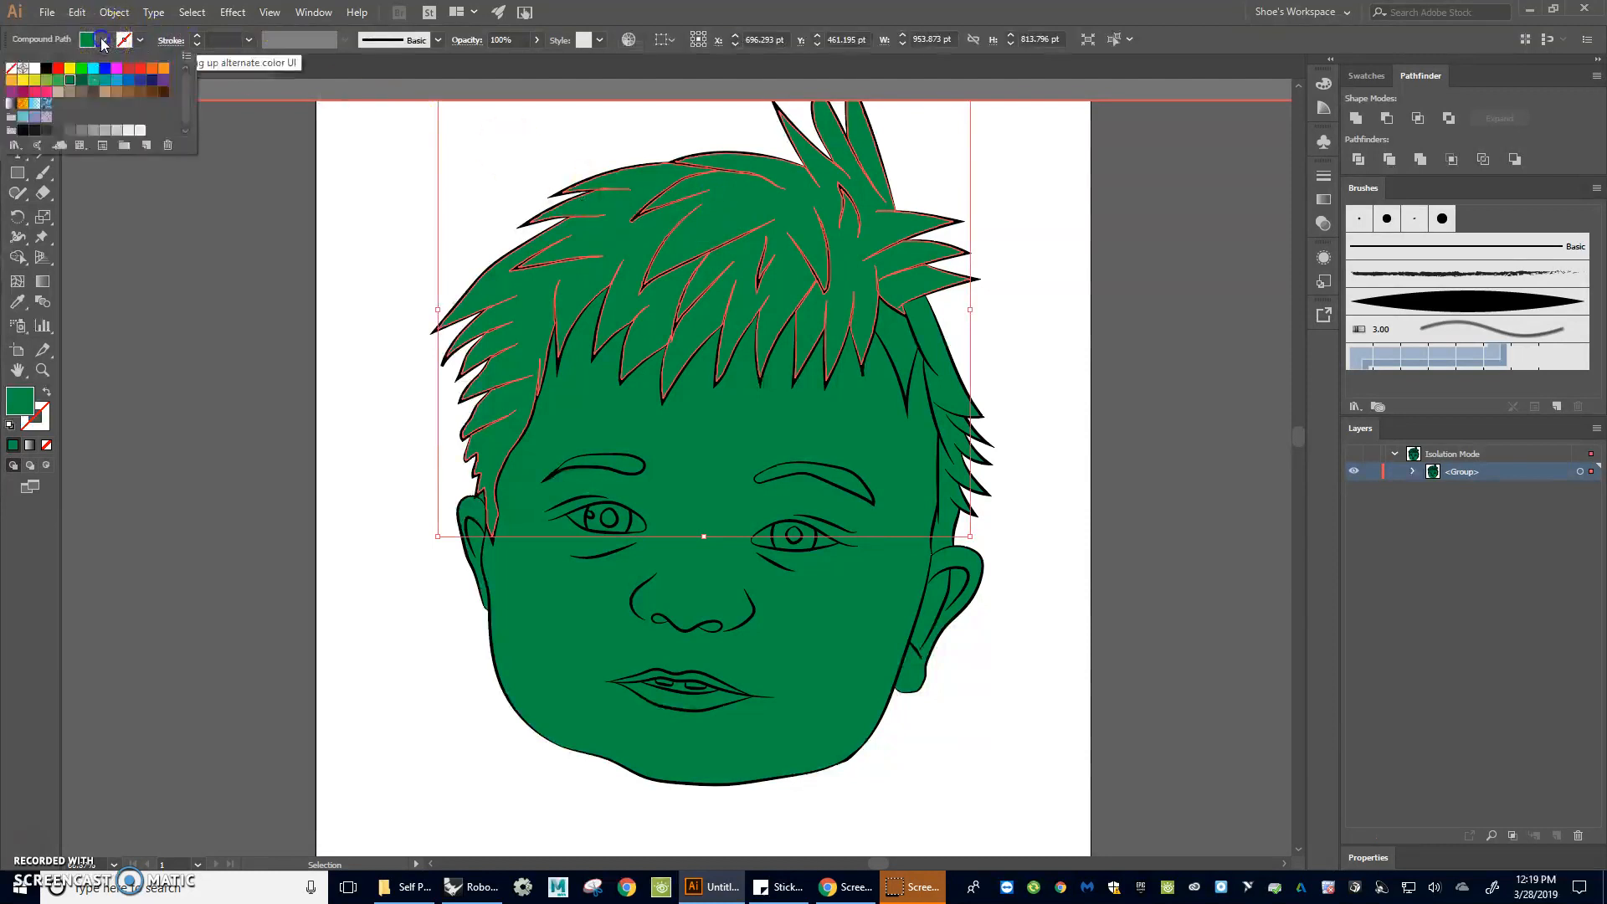
left_click(71, 74)
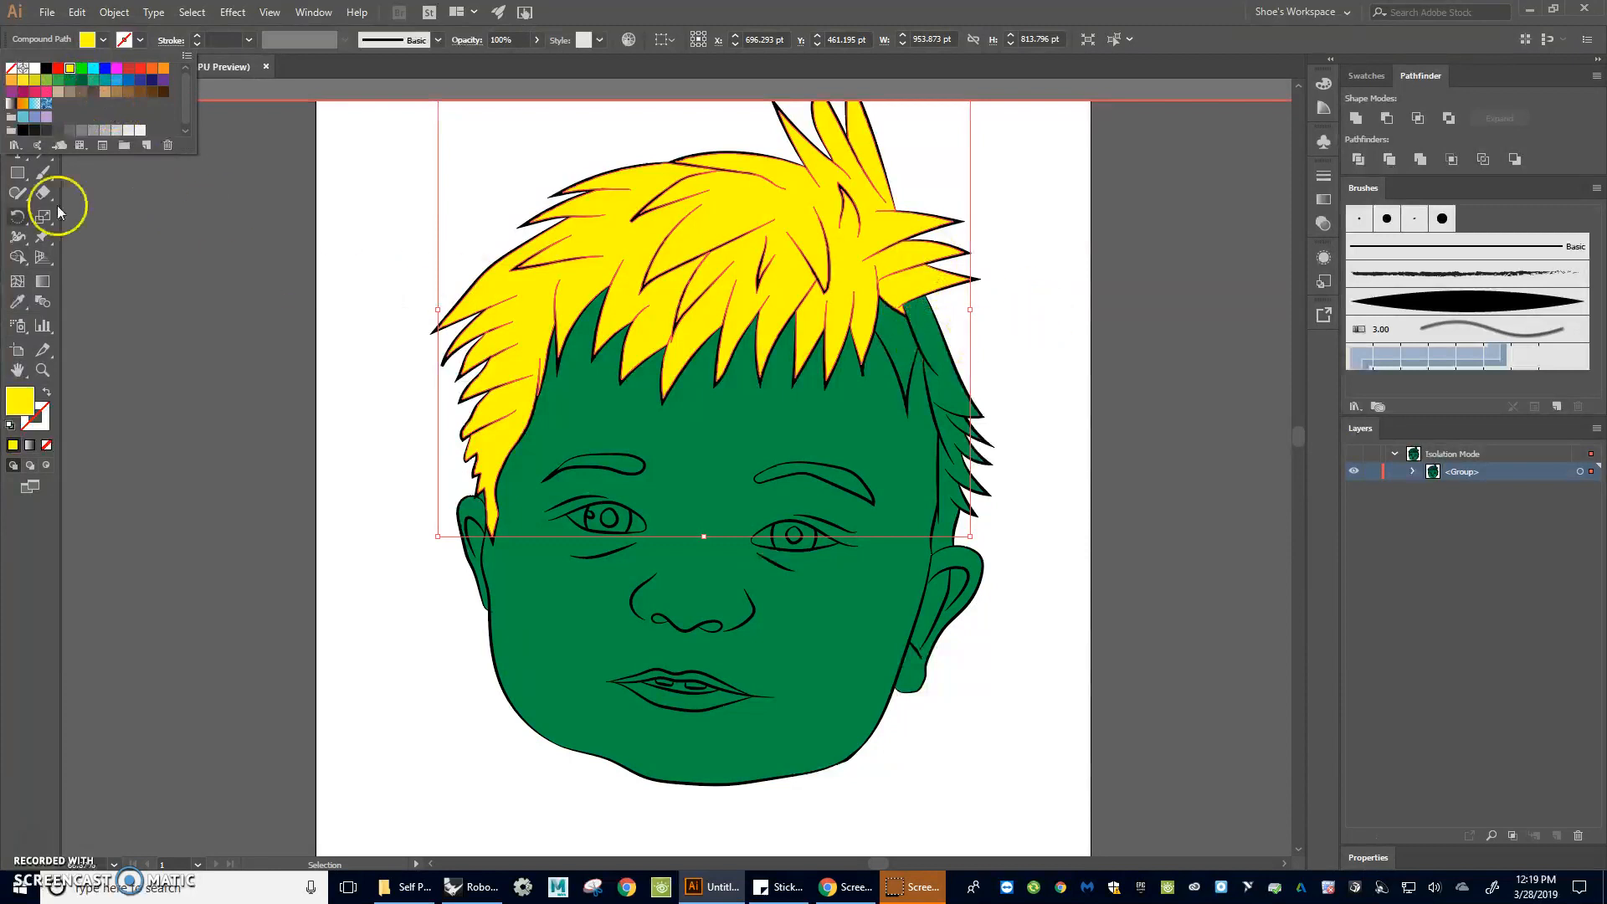
left_click(231, 228)
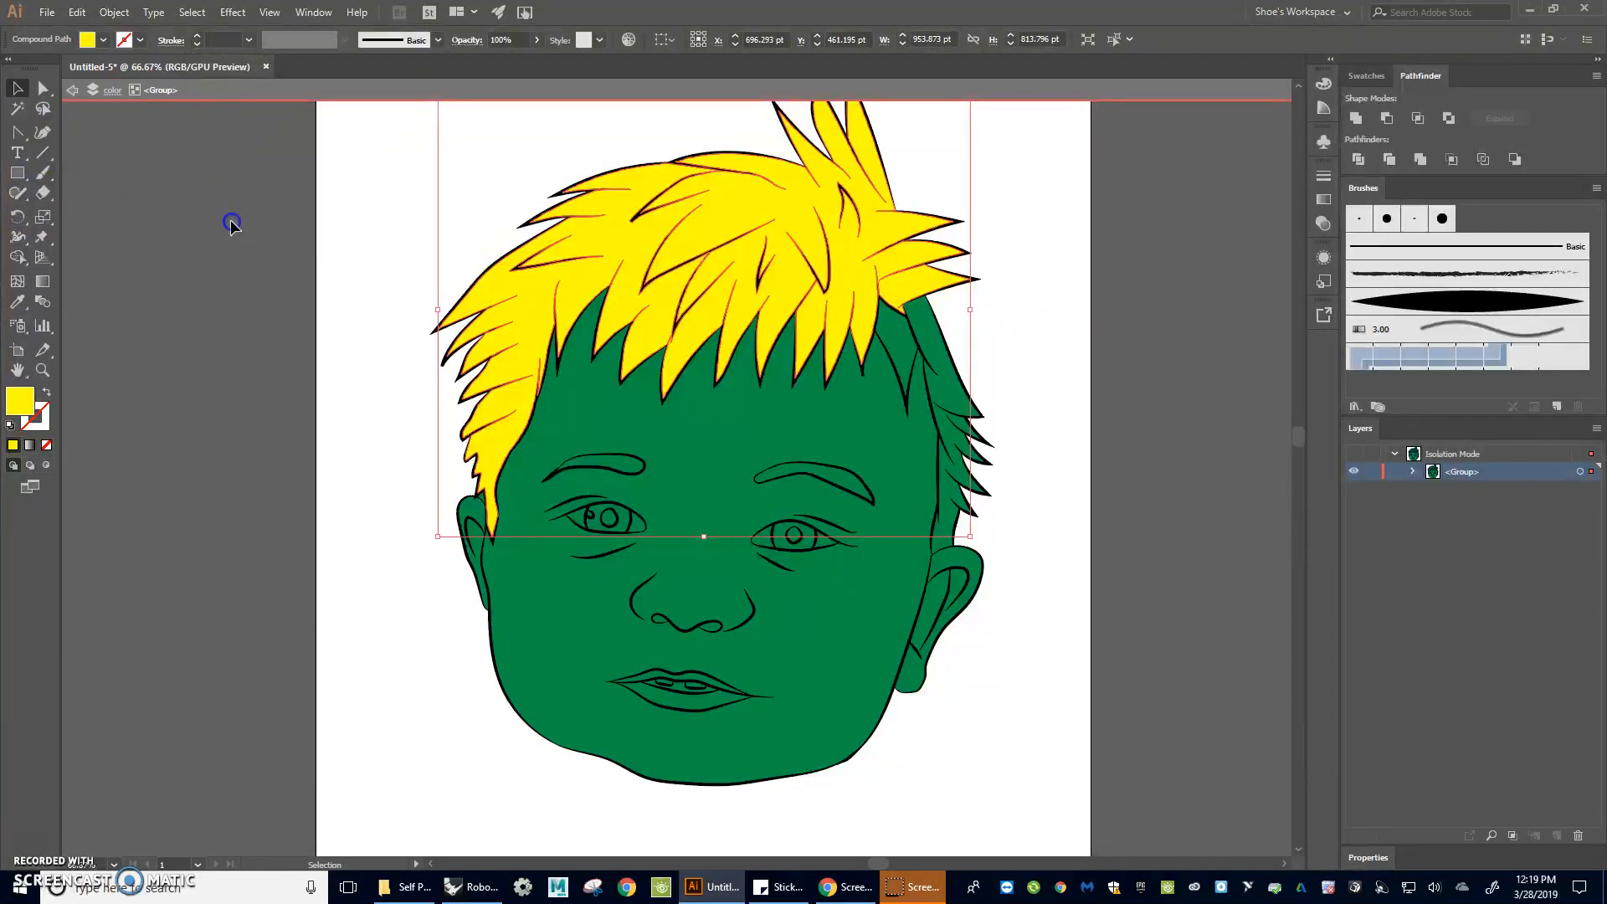
Step: Match the two green hair pieces above the right-hand ear to the main hair's yellow fill with the Eyedropper
left_click(900, 344)
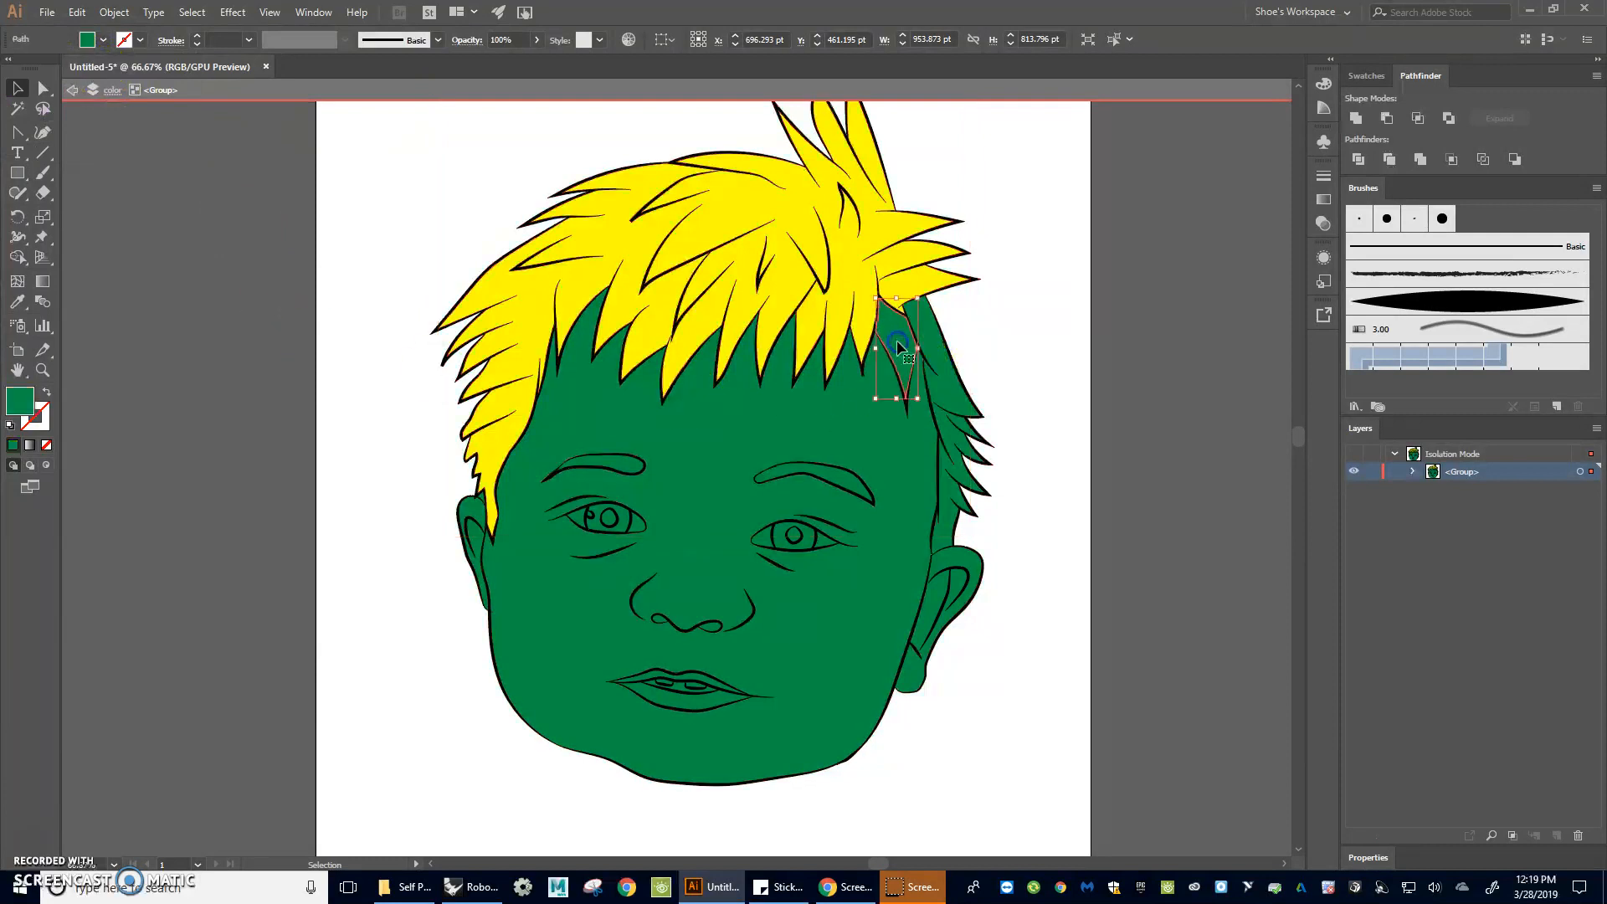
left_click(952, 387, "shift")
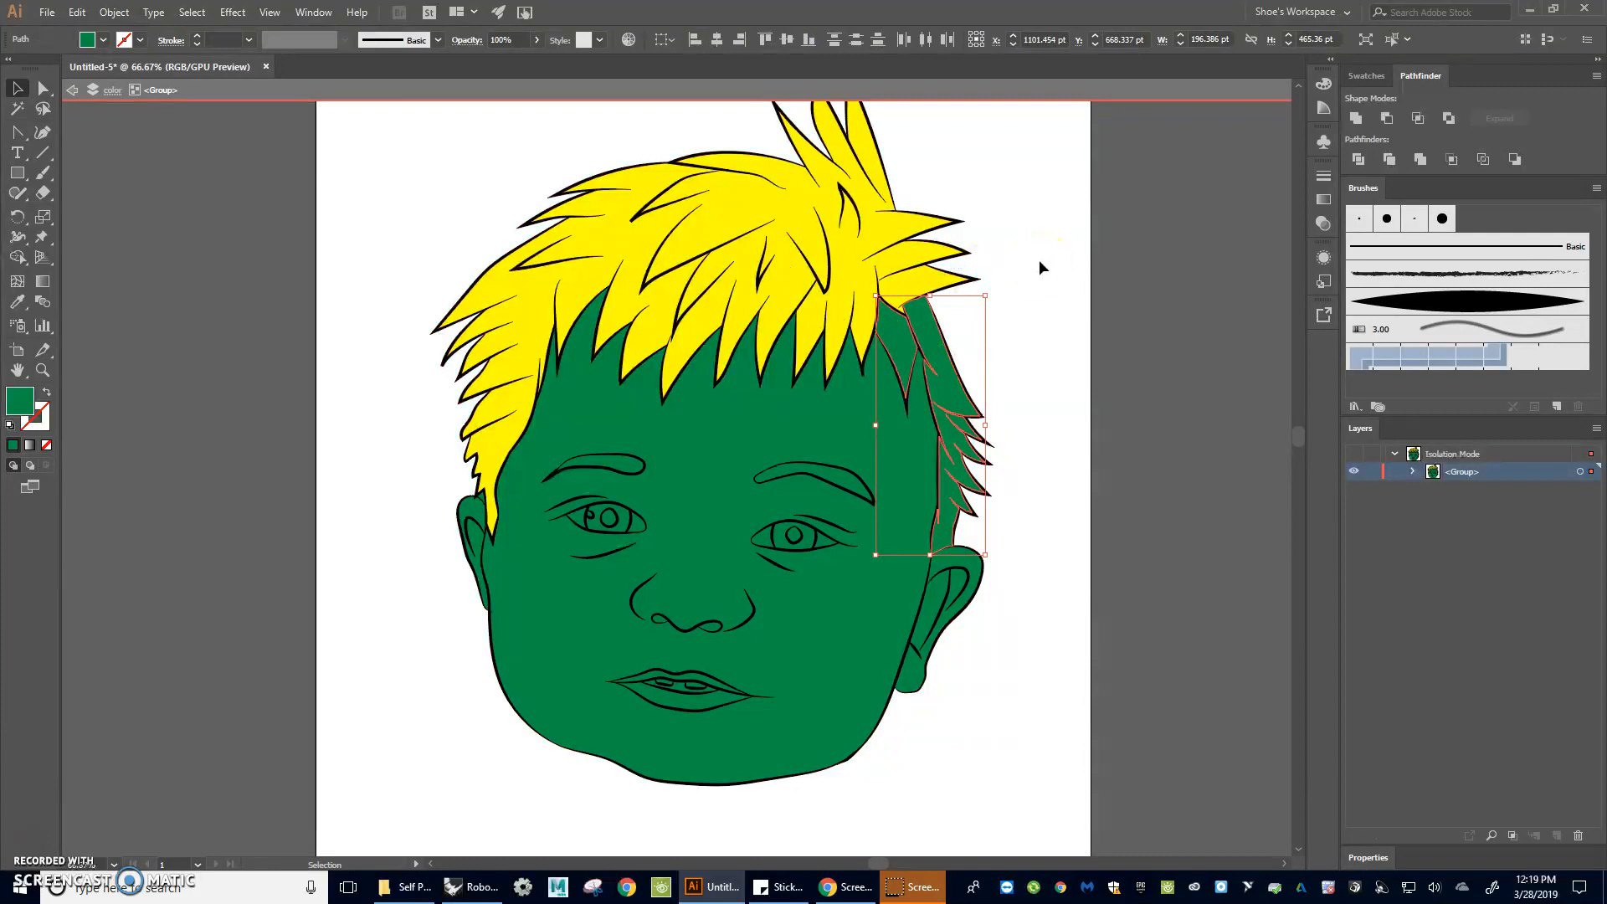
key("i")
left_click(950, 385)
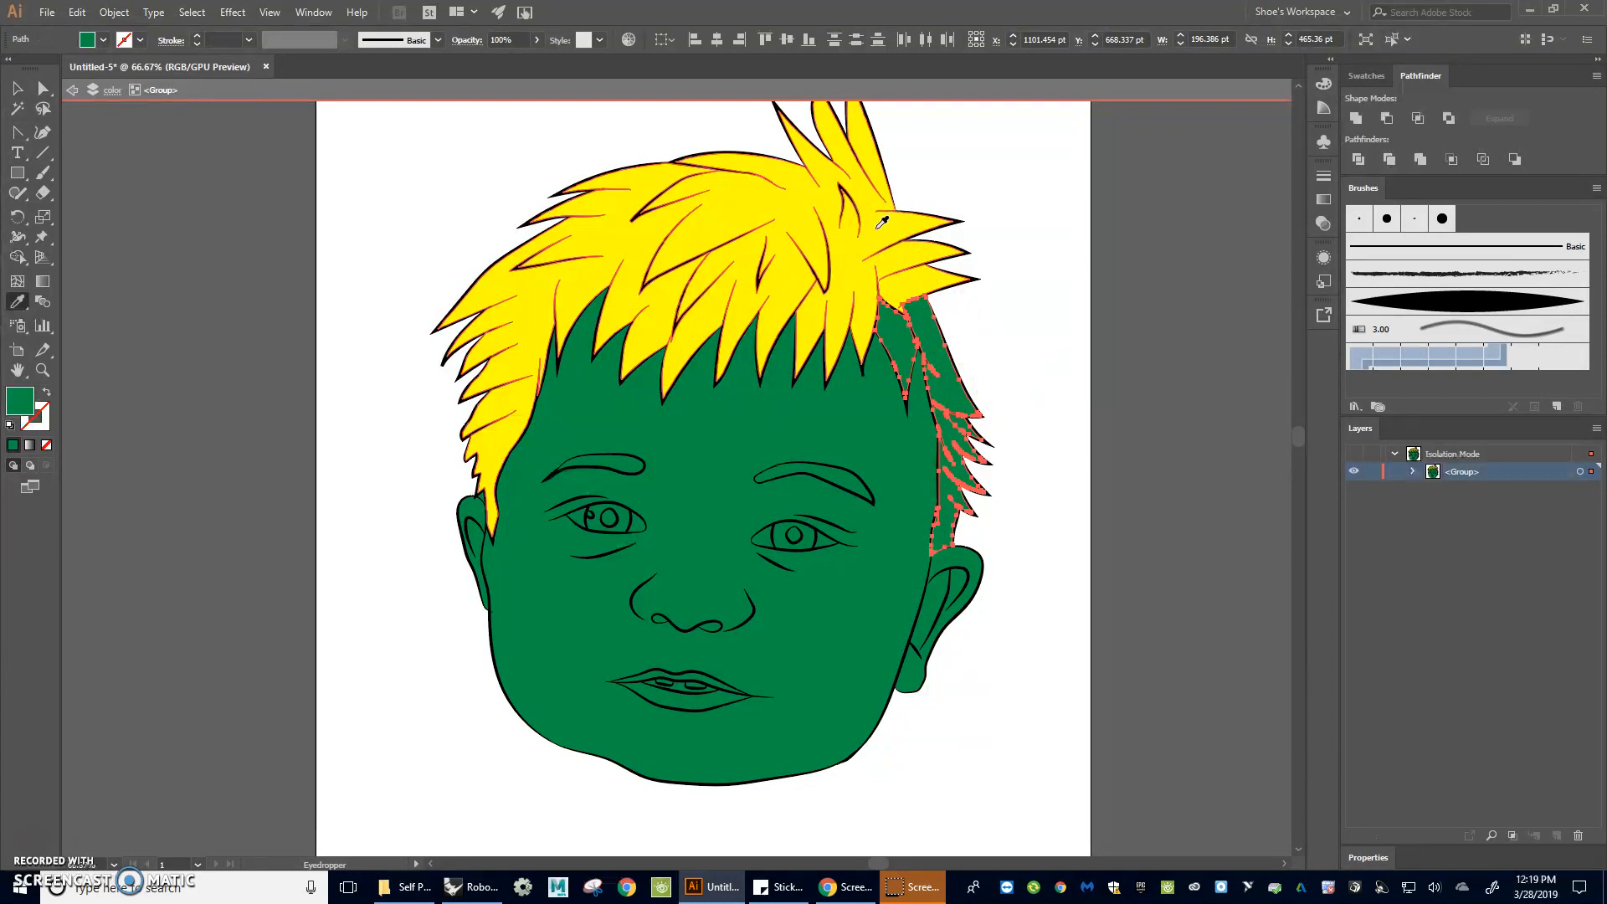
left_click(877, 227)
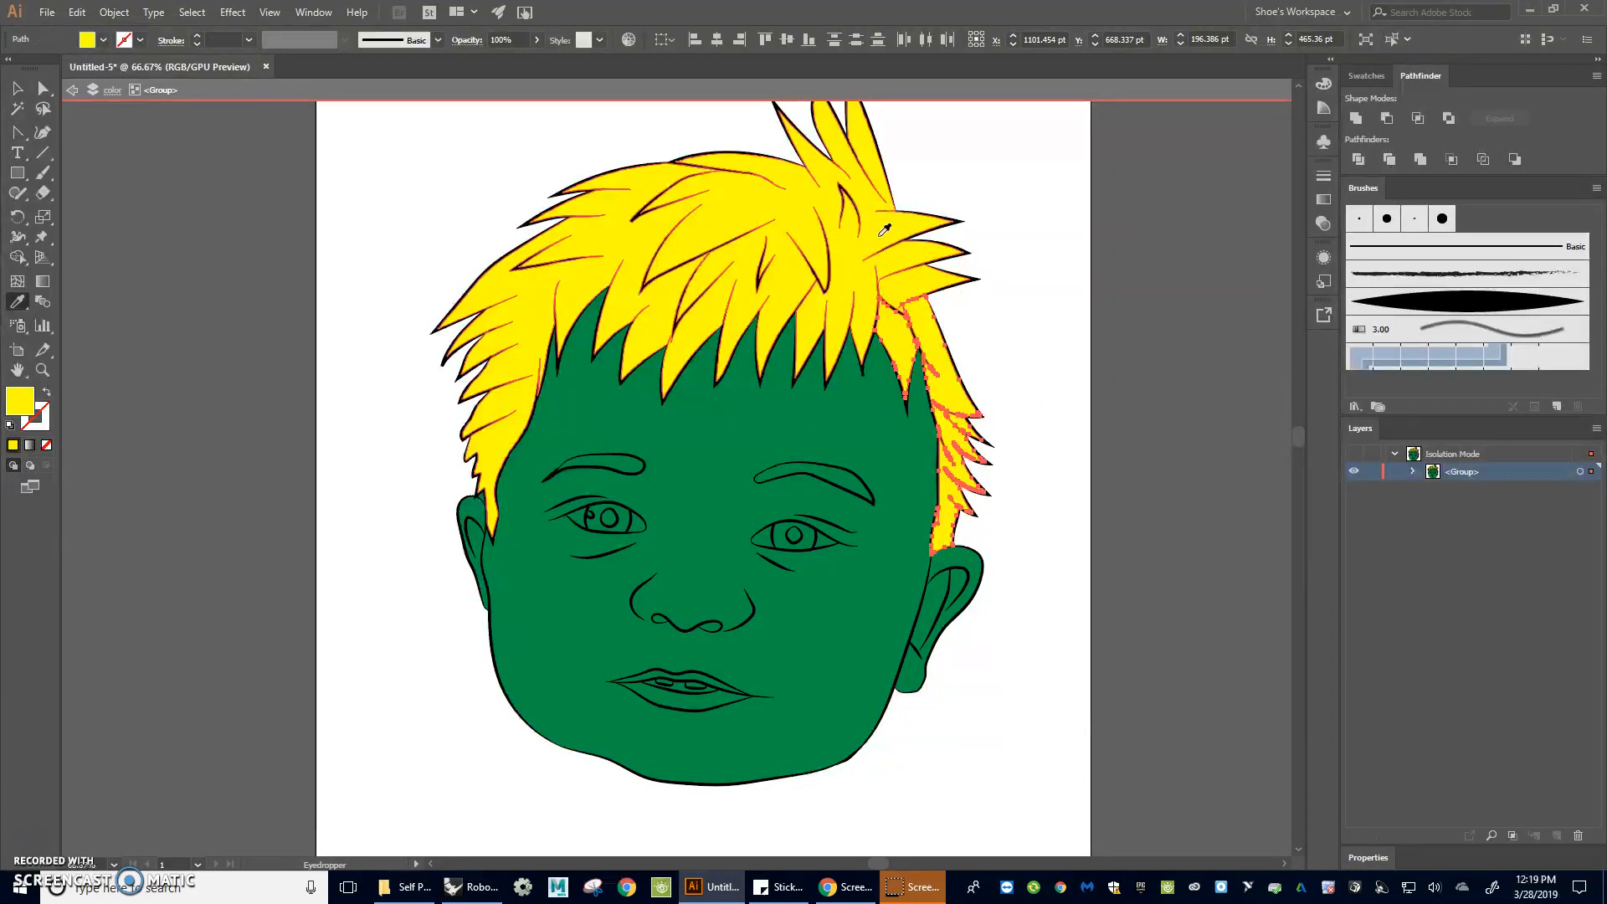
key("v")
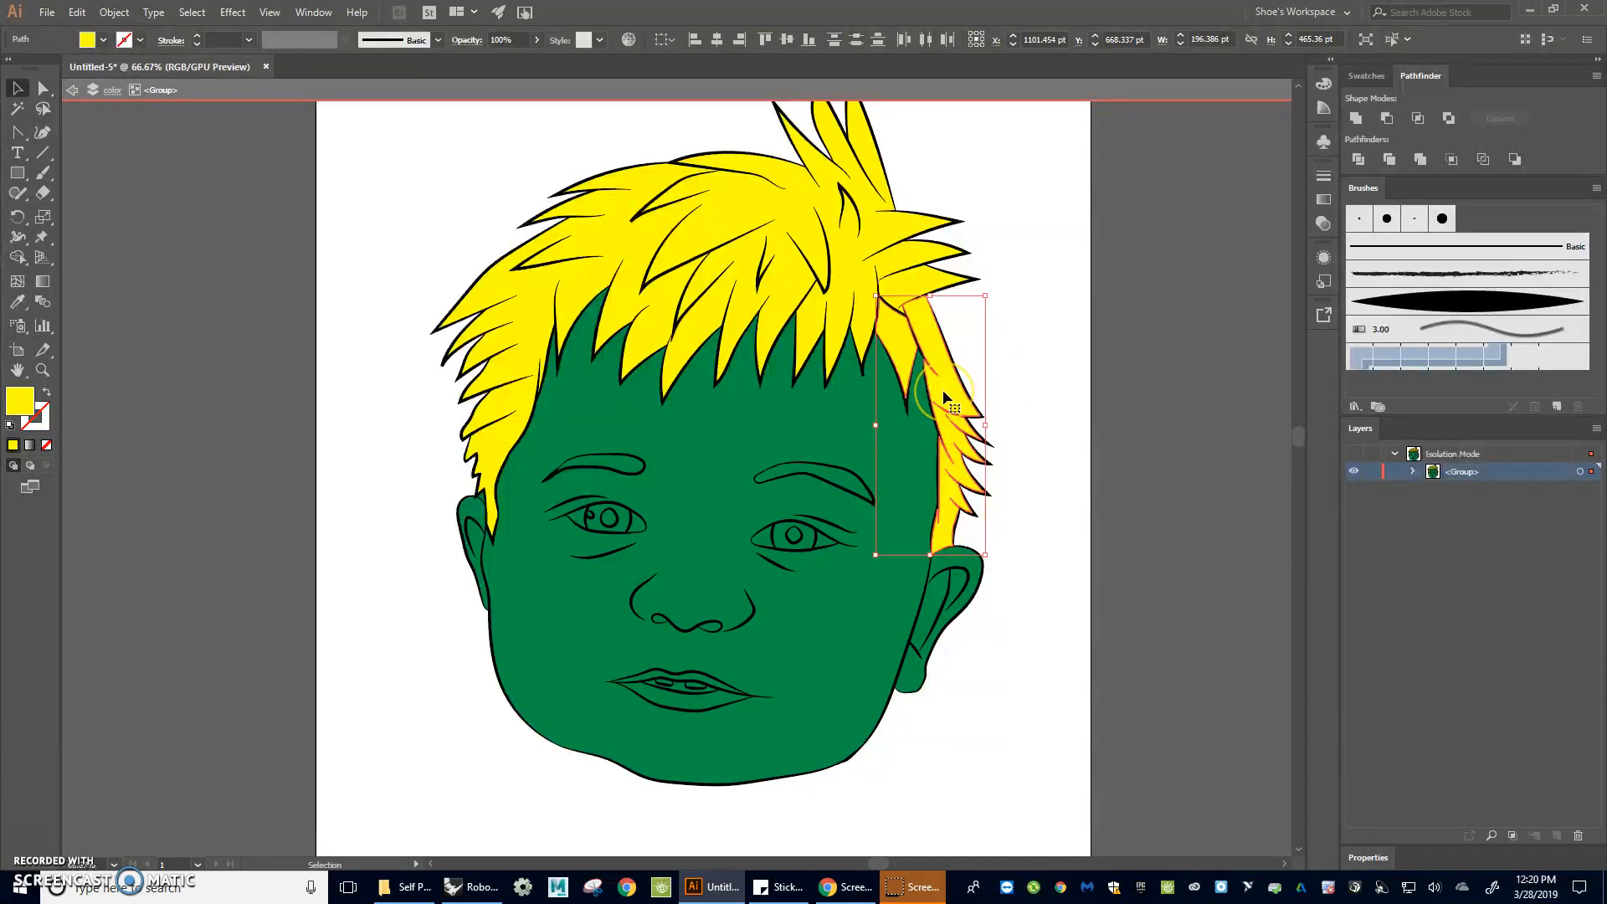
Step: Select all shapes with the same yellow fill color and recolor them pale cream, hex fffed7
left_click(191, 12)
left_click(233, 175)
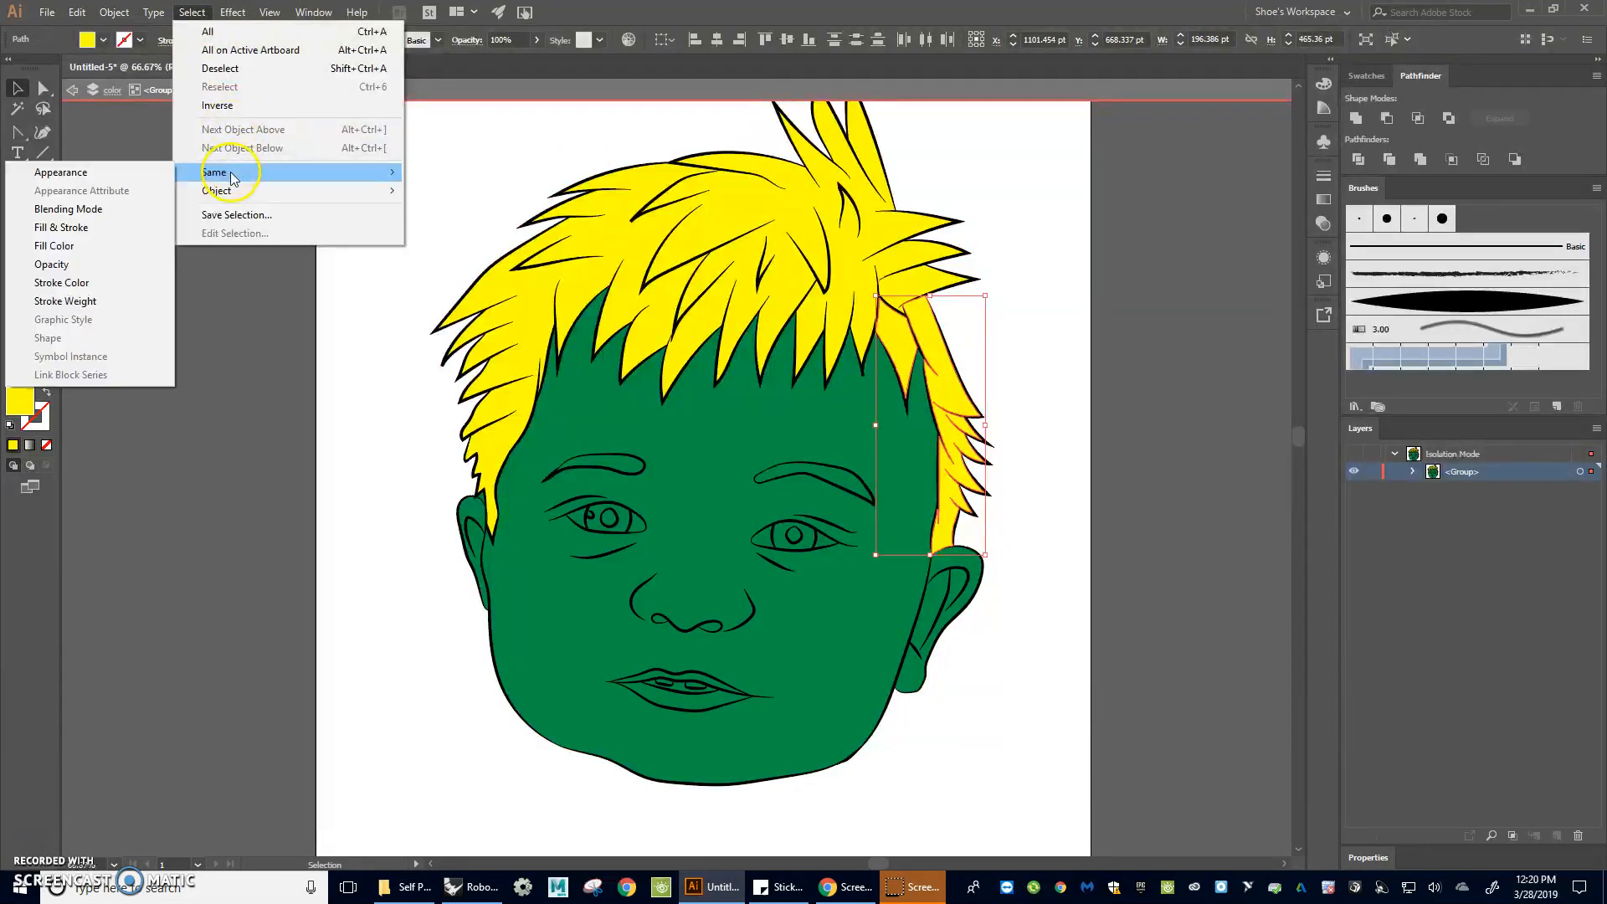
left_click(70, 247)
scroll(862, 366, "up", 2)
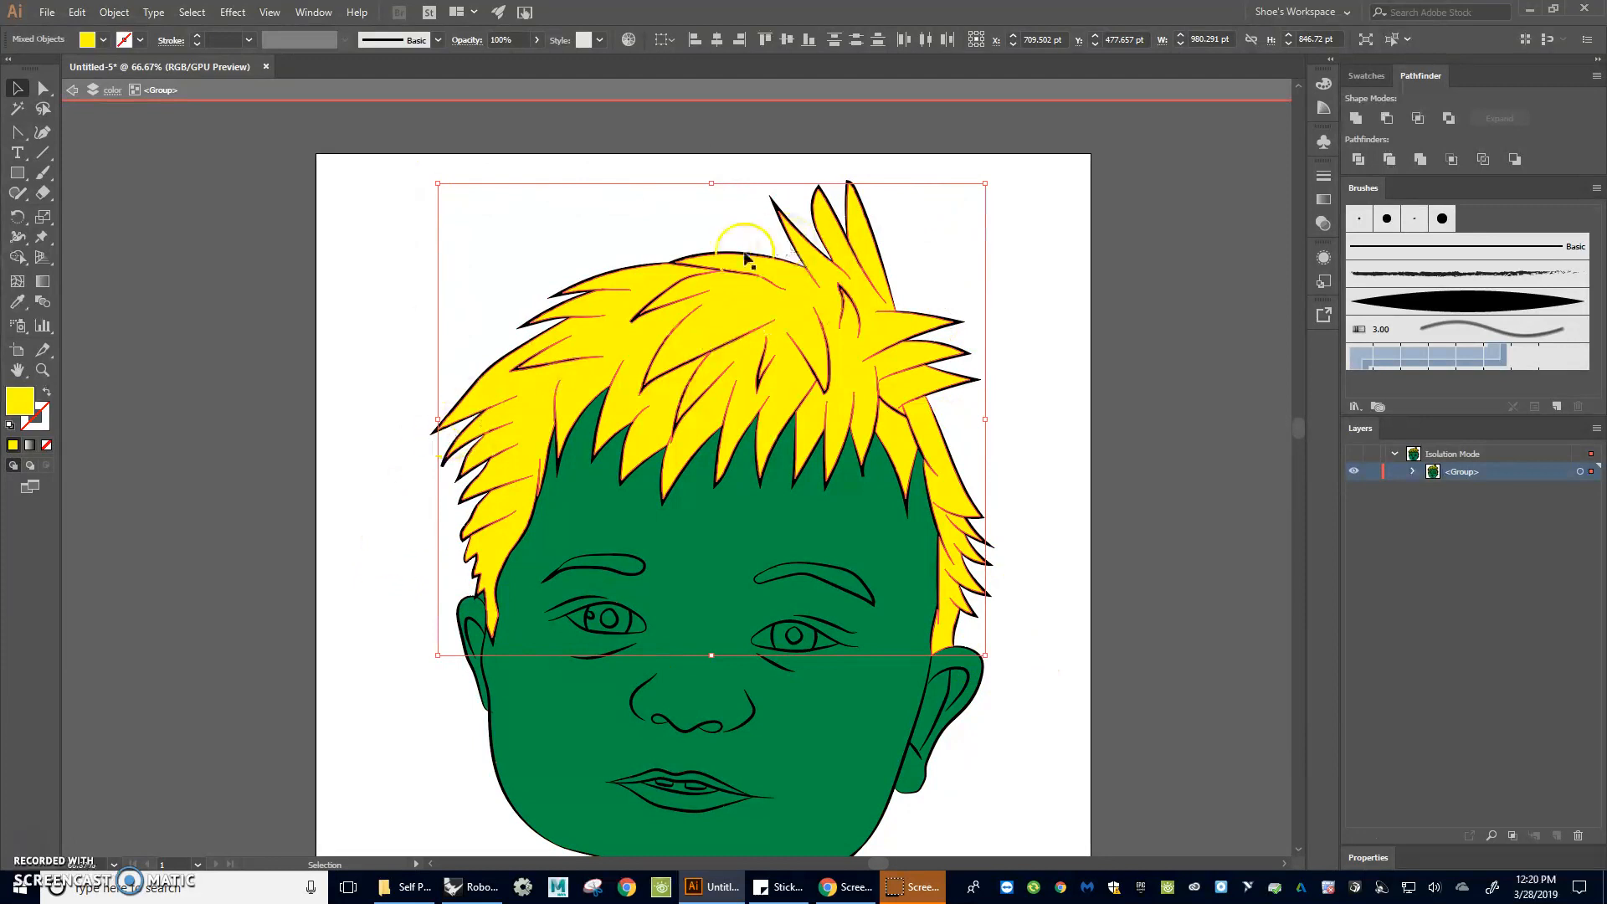
left_click(269, 406)
double_click(20, 402)
left_click_drag(653, 168, 638, 173)
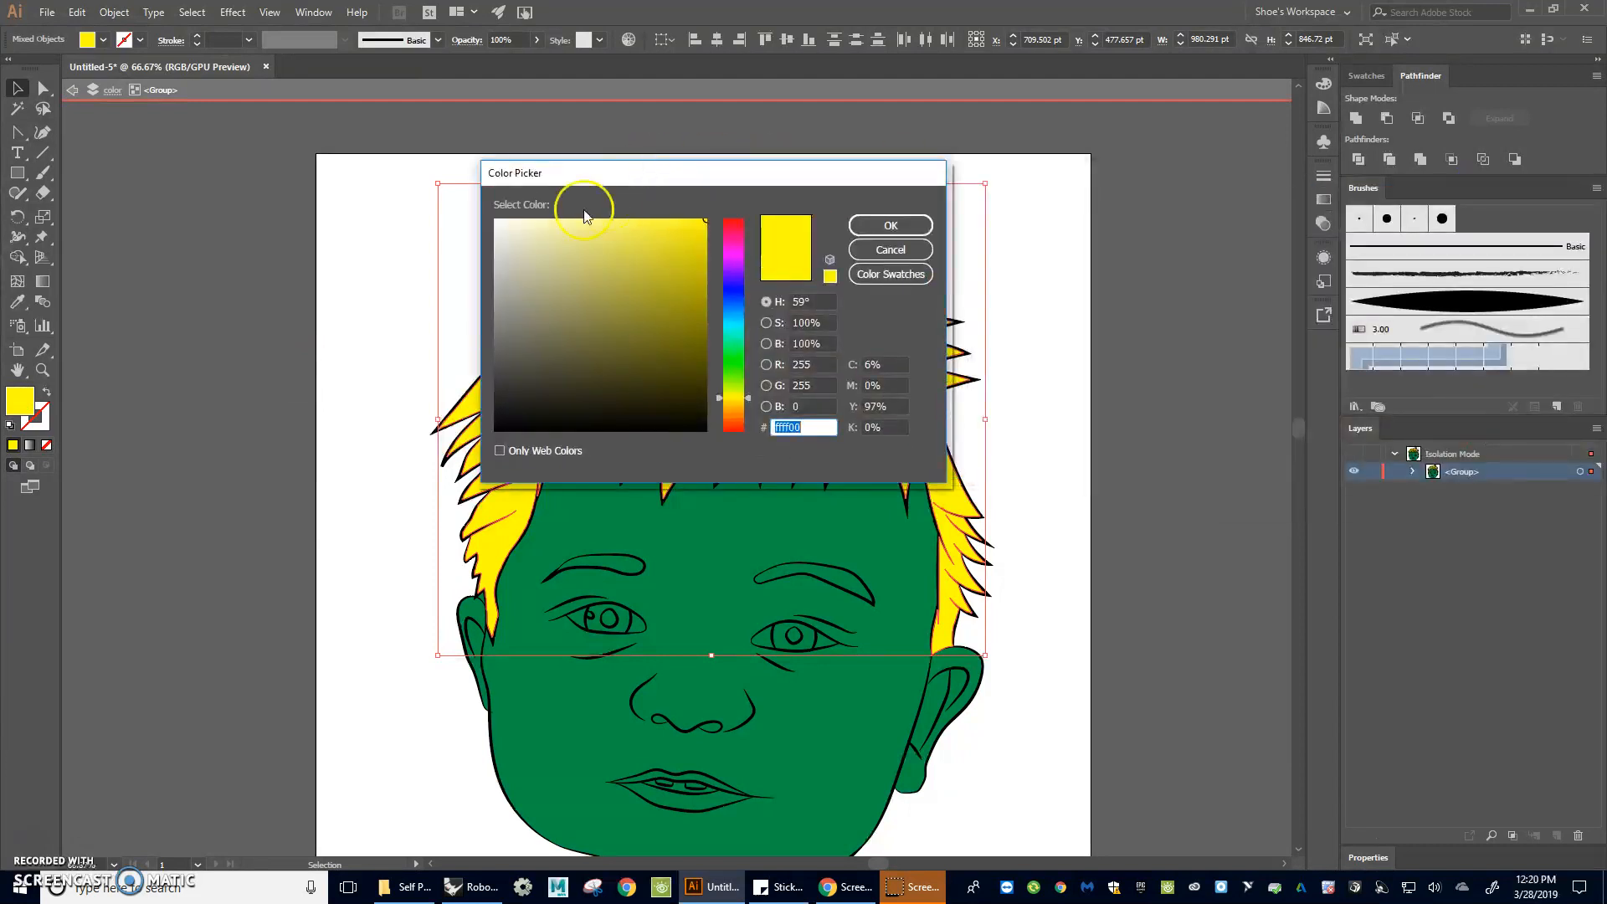
left_click_drag(735, 190, 1197, 161)
left_click(1029, 199)
left_click_drag(1029, 199, 1014, 188)
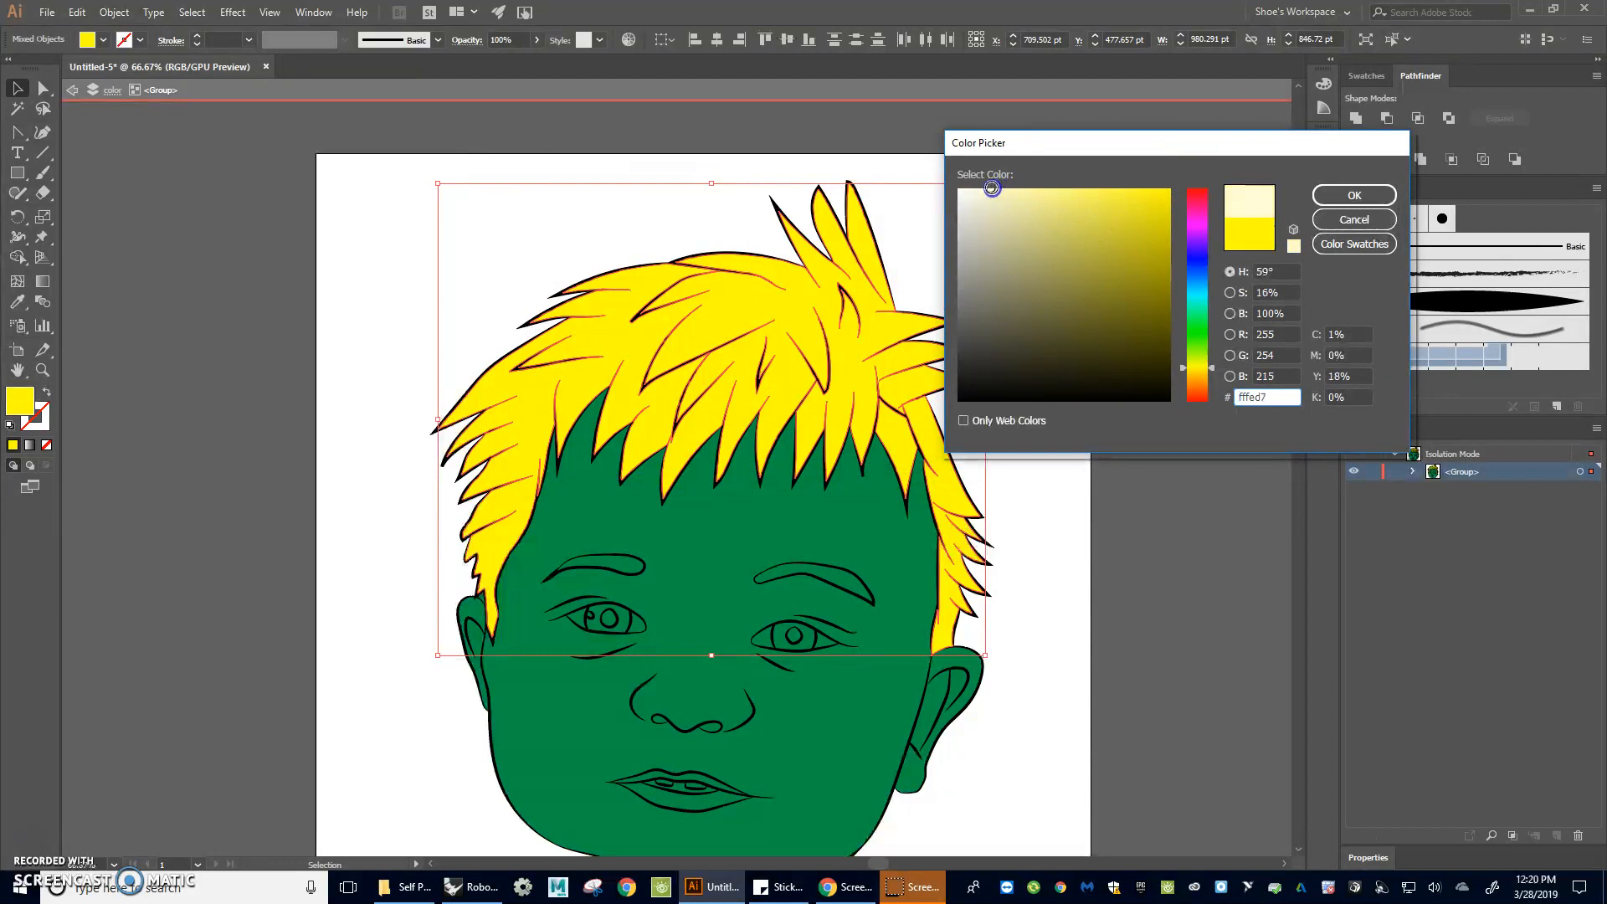
left_click(1333, 195)
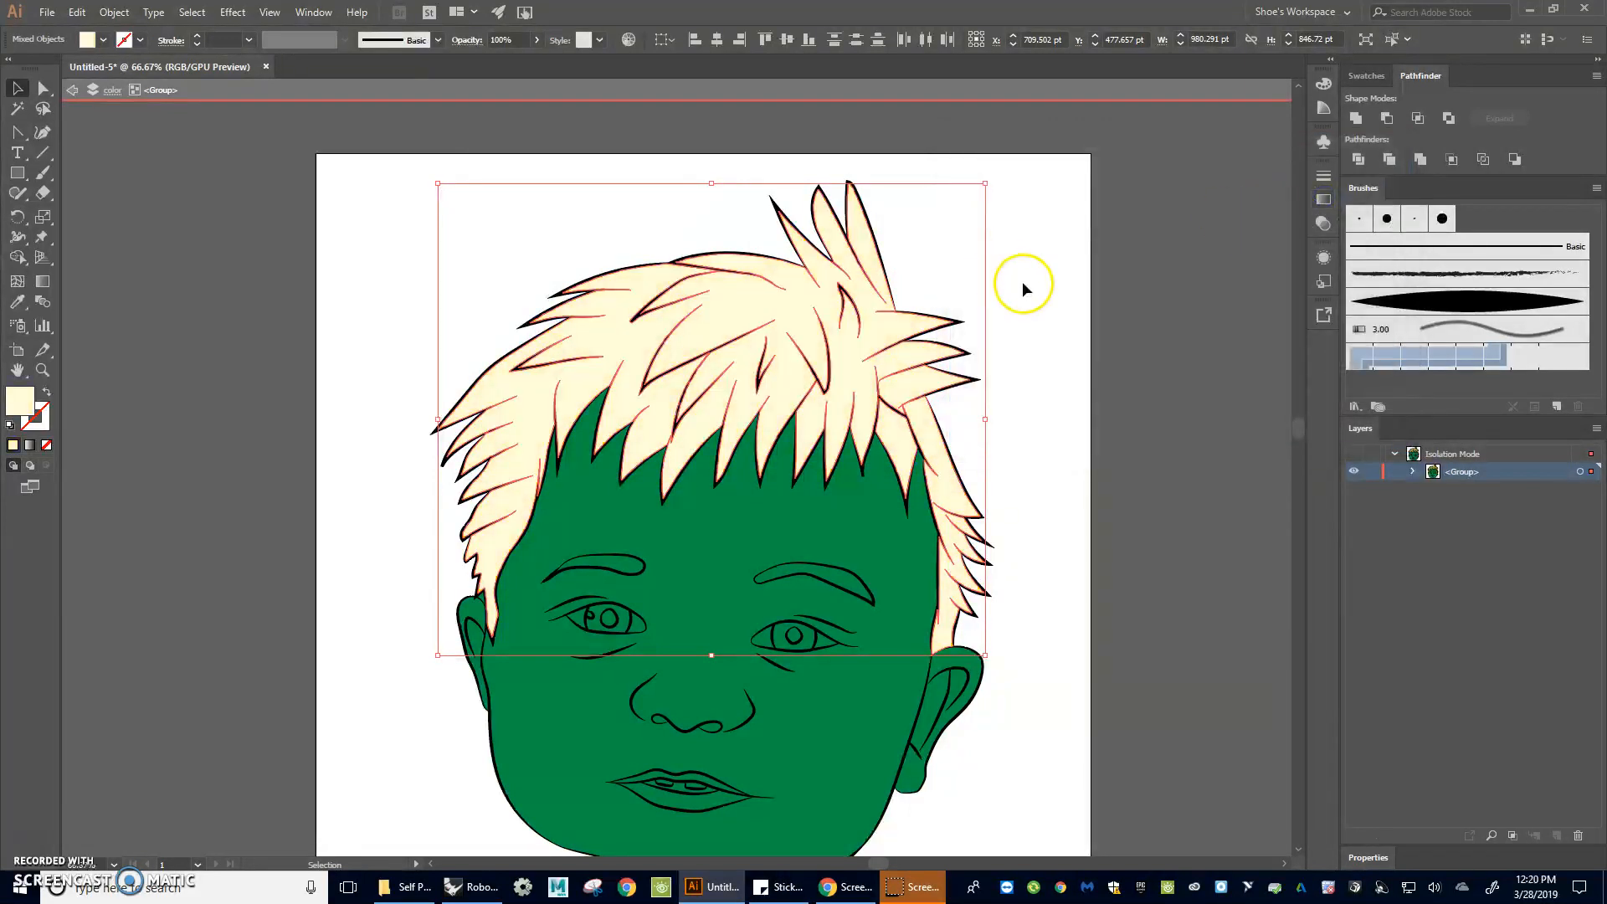
scroll(1022, 285, "down", 2)
left_click(1029, 292)
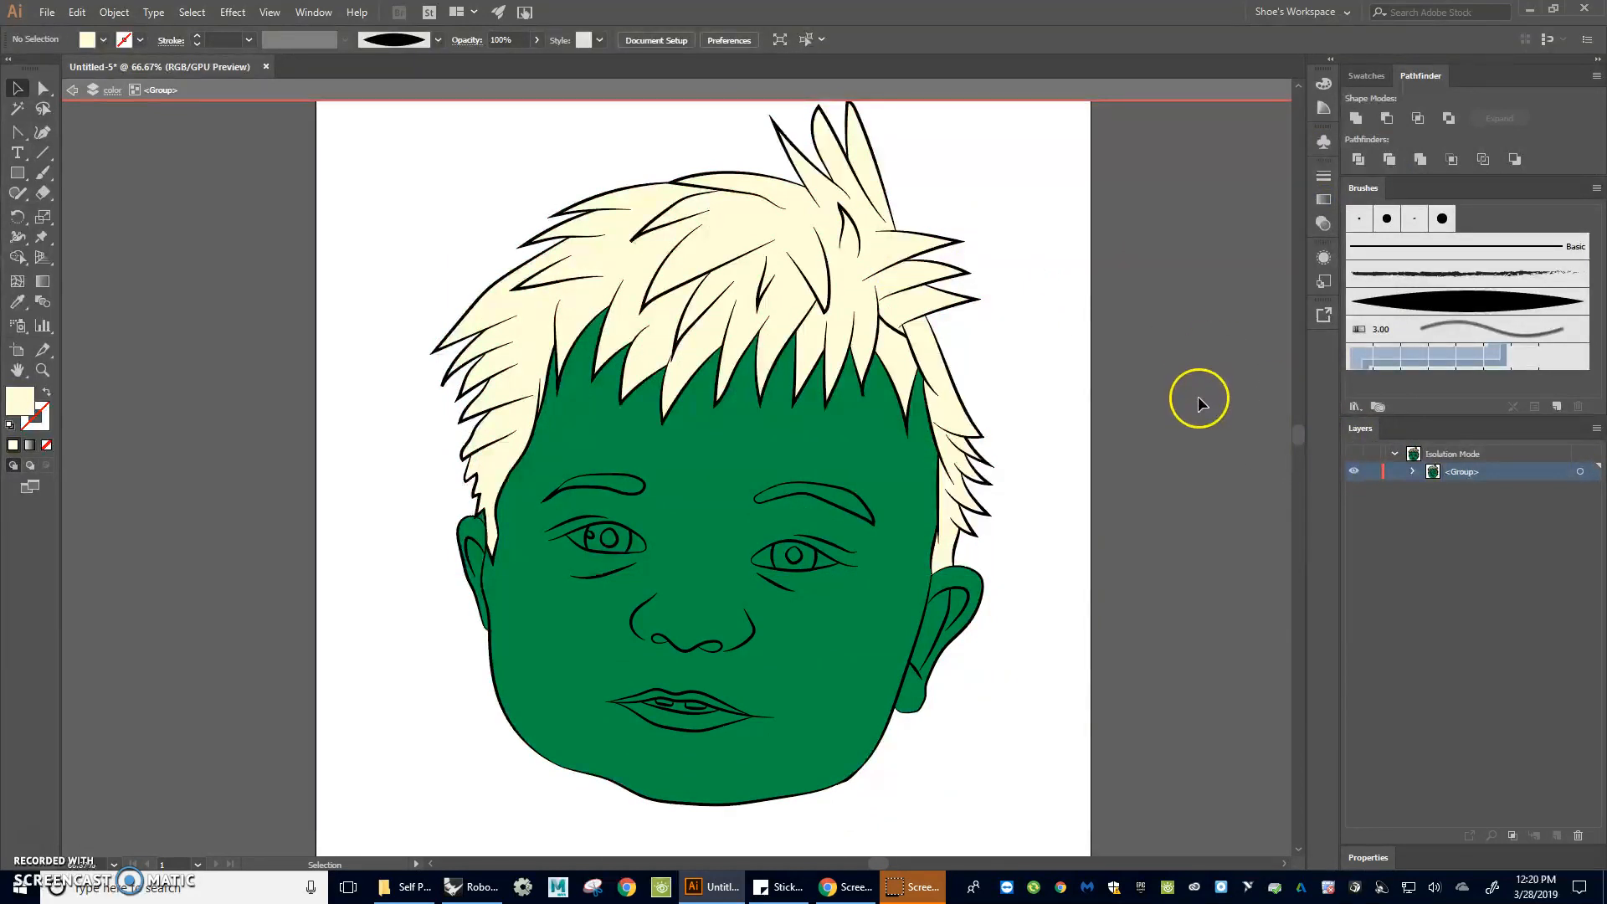
Step: Give both eyebrows the hair's pale cream fill using the Eyedropper, and deselect them
left_click(620, 490)
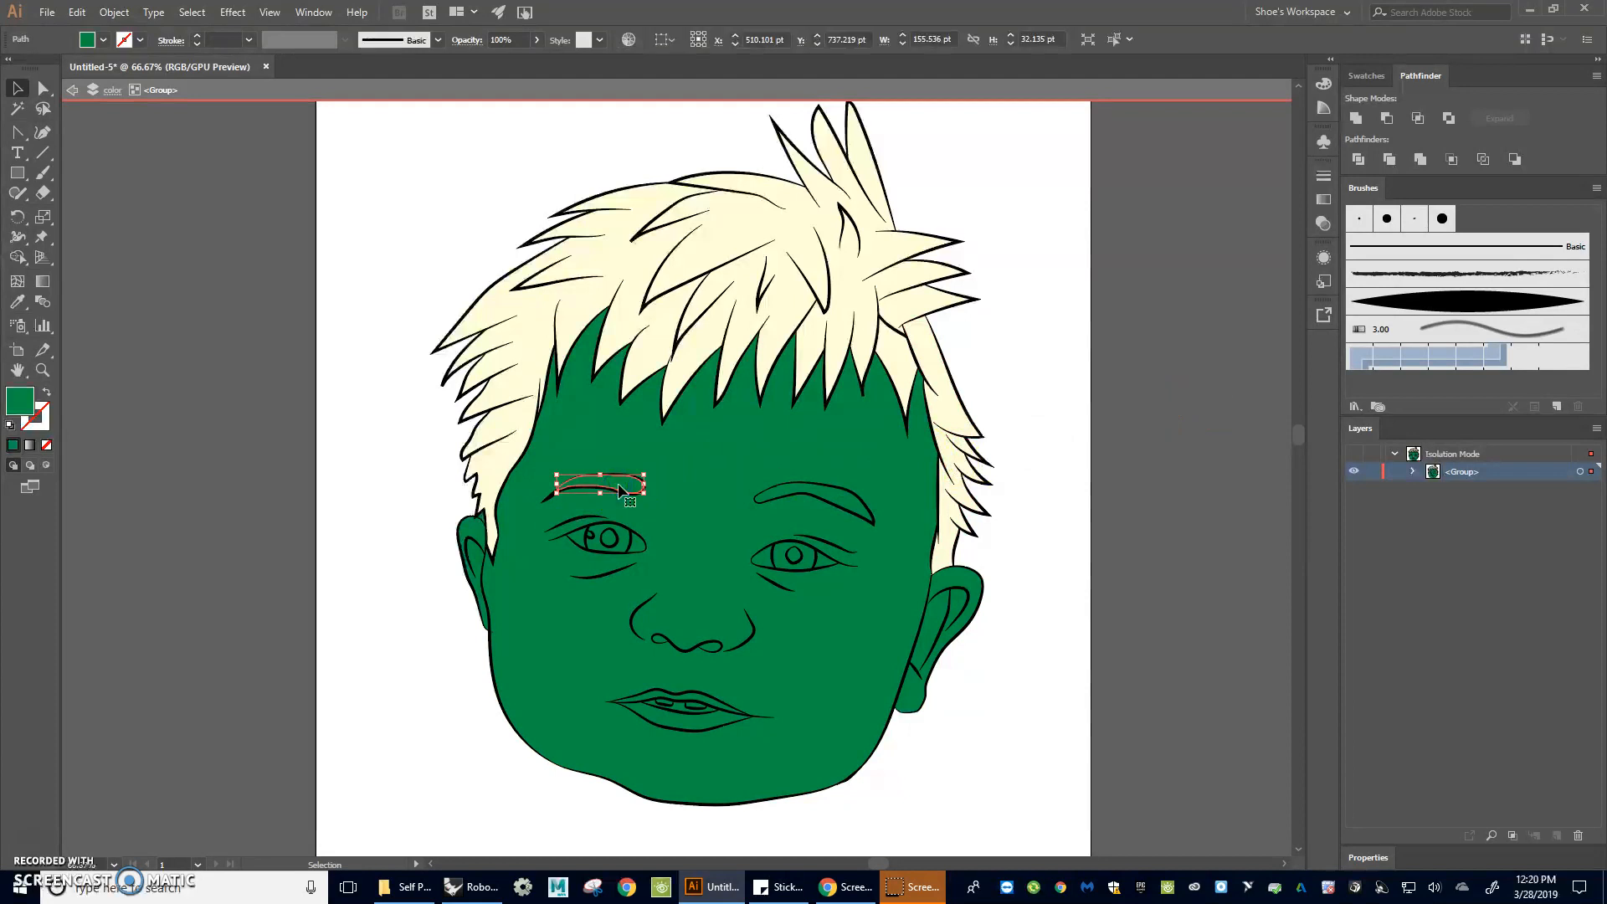
left_click(843, 504, "shift")
key("i")
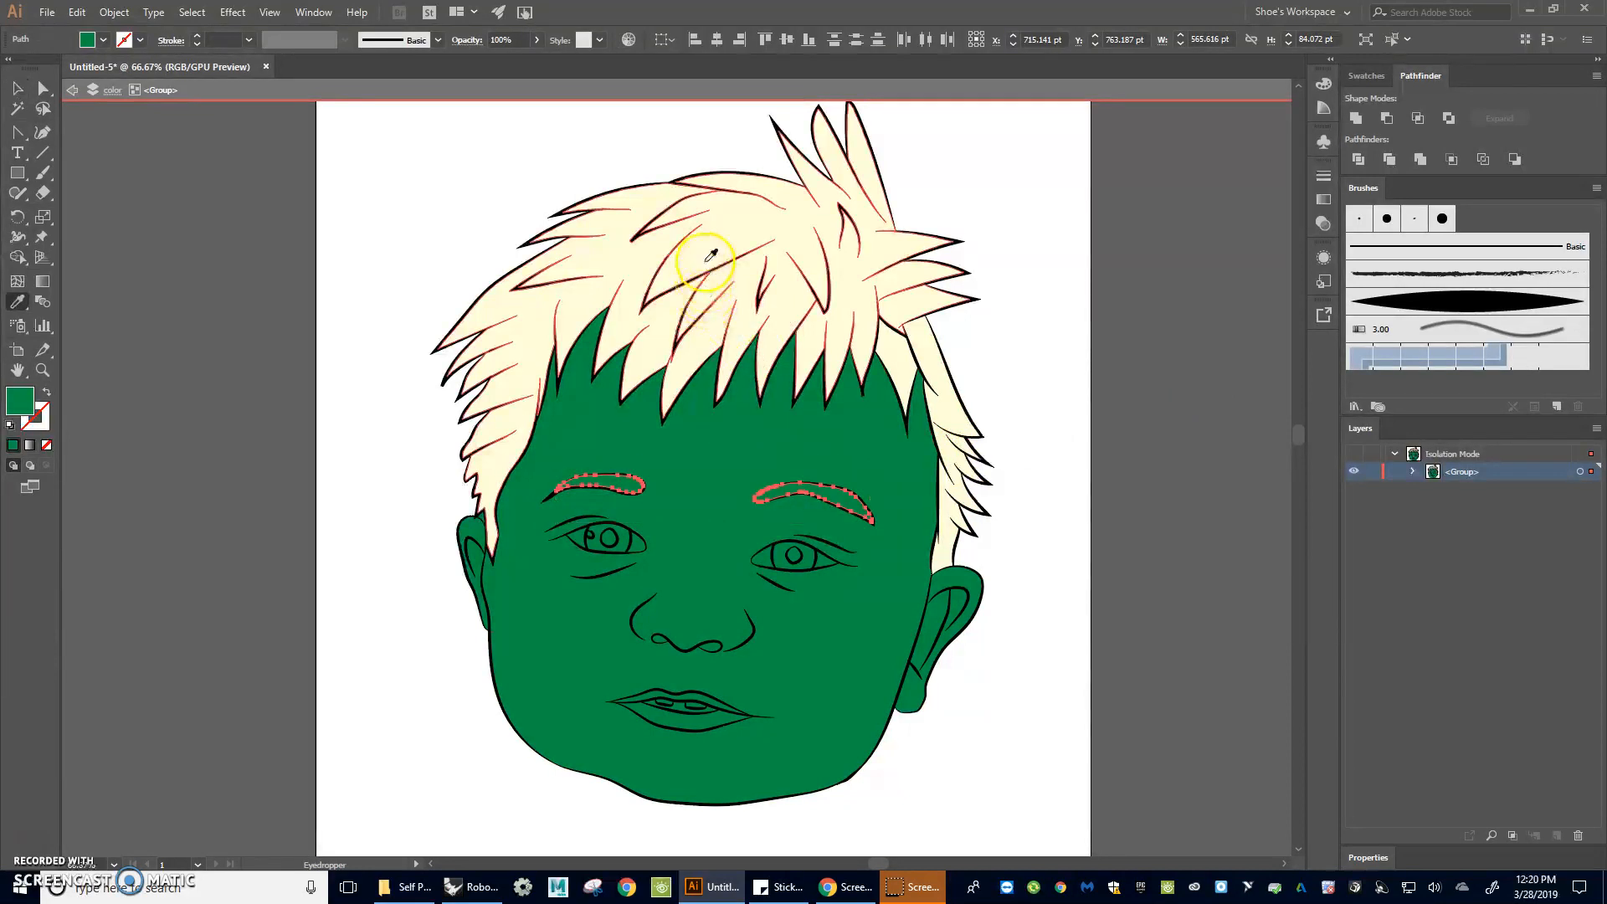
left_click(708, 262)
key("v")
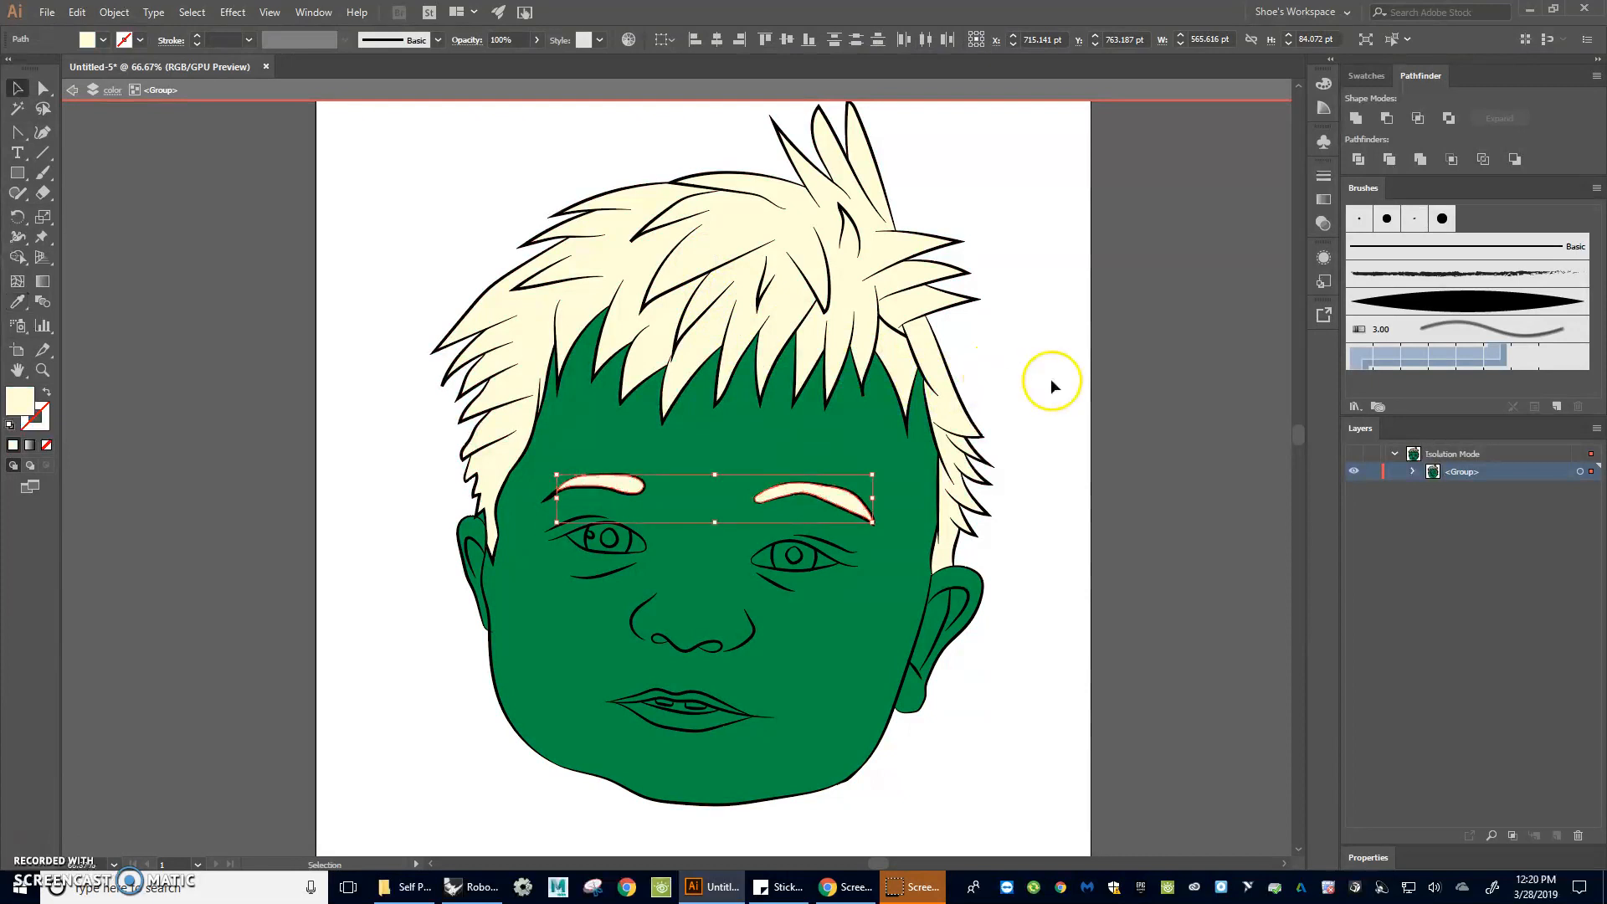
left_click(1050, 382)
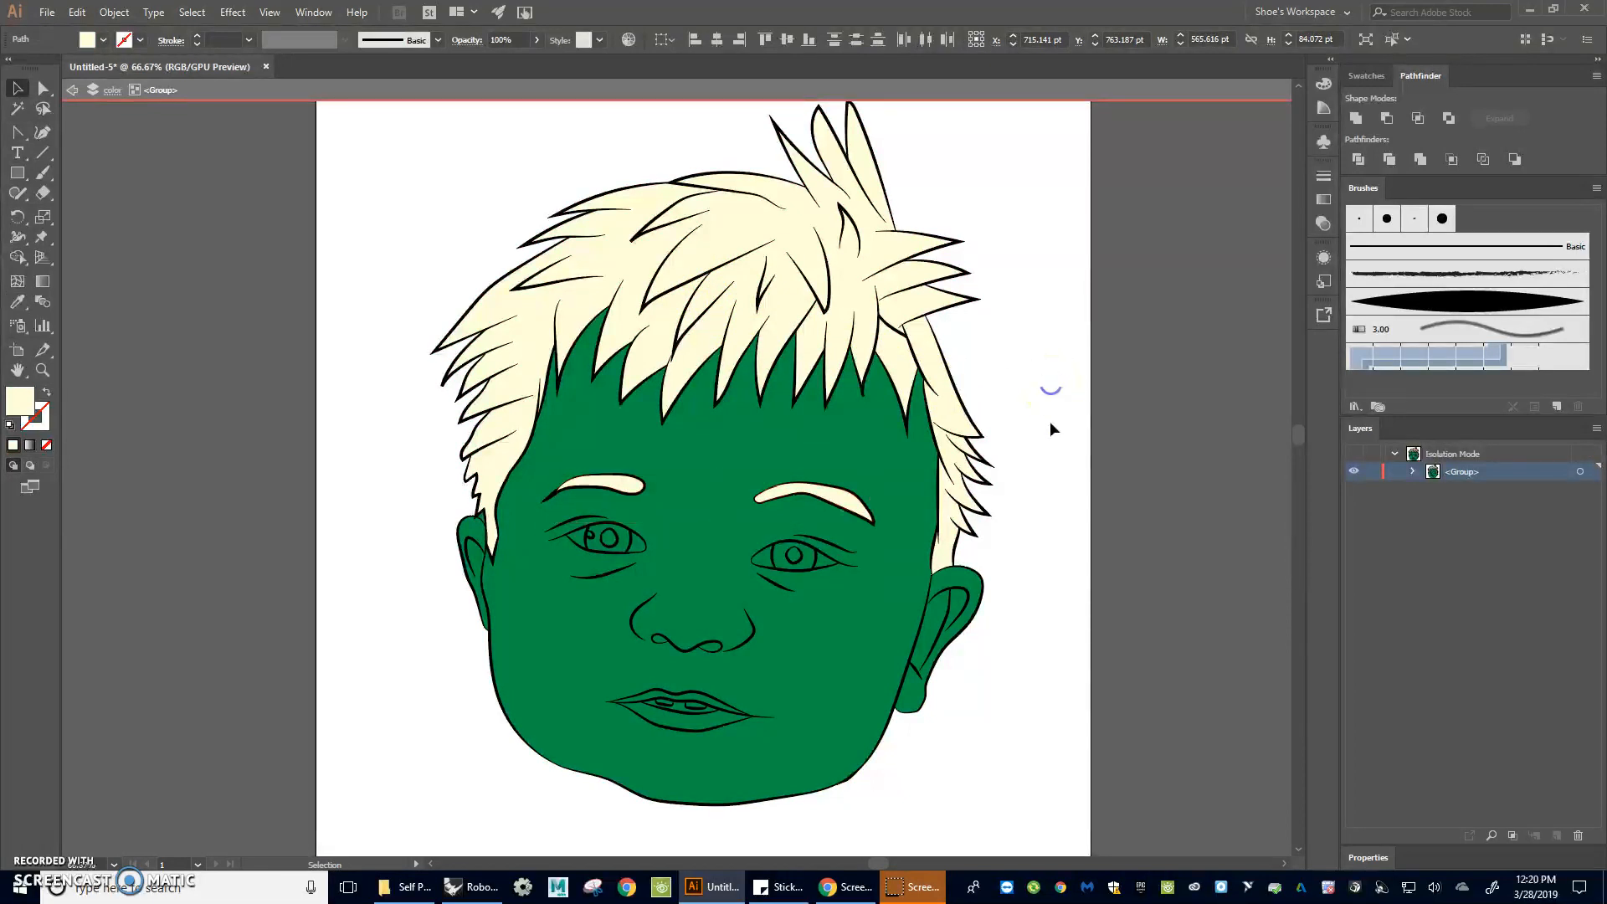
Step: Fill the face shape with an orange swatch and deselect it
left_click(710, 469)
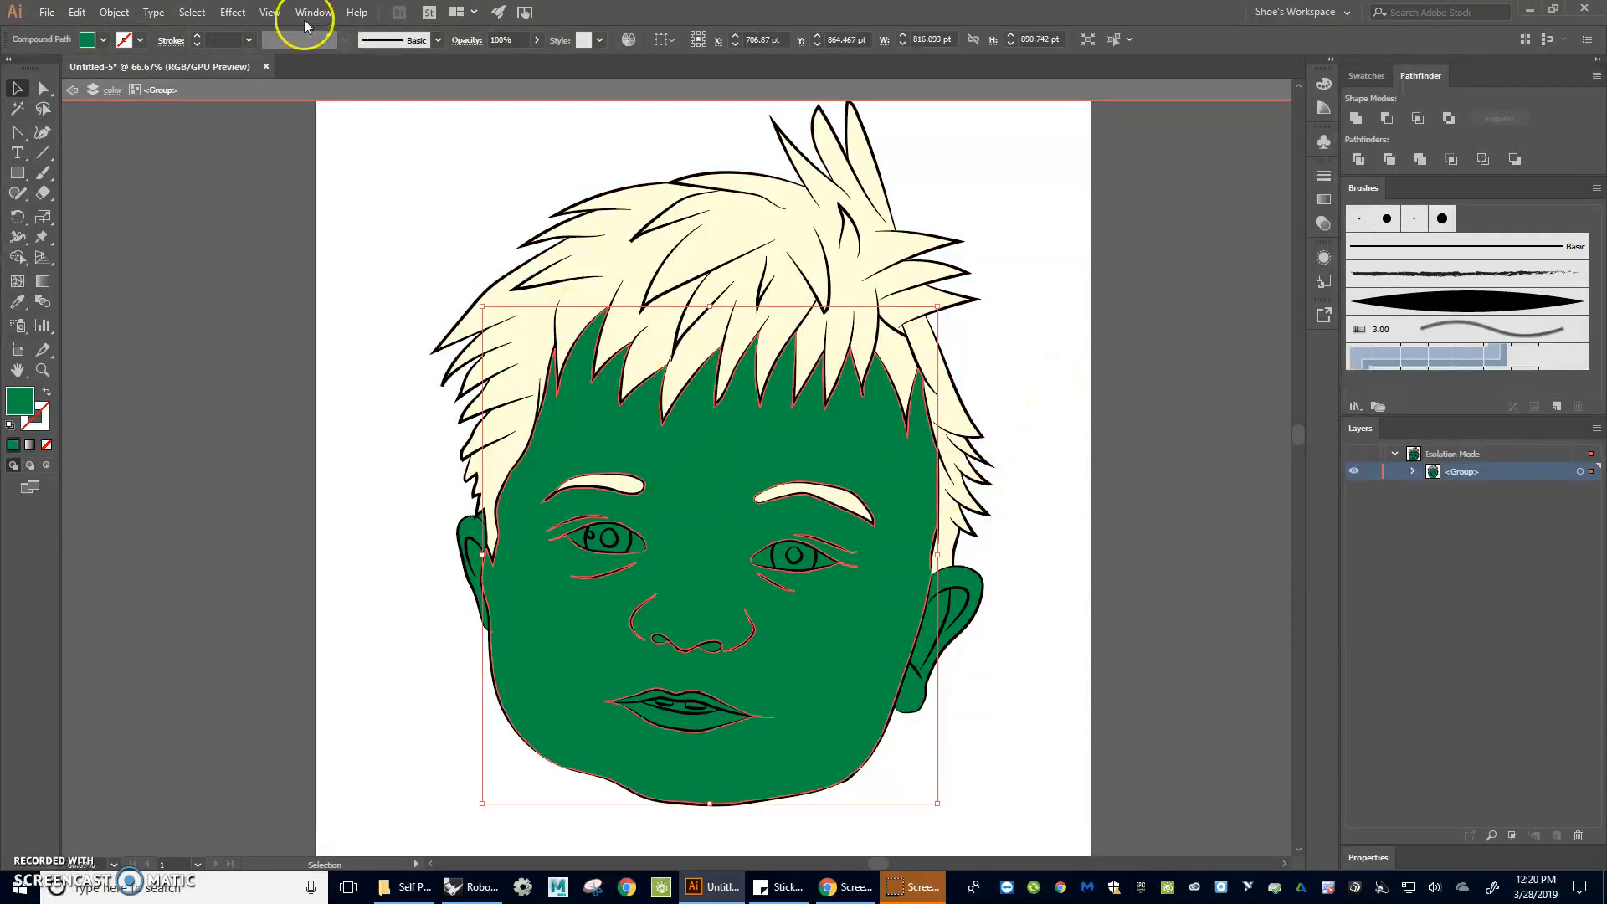
left_click(89, 40)
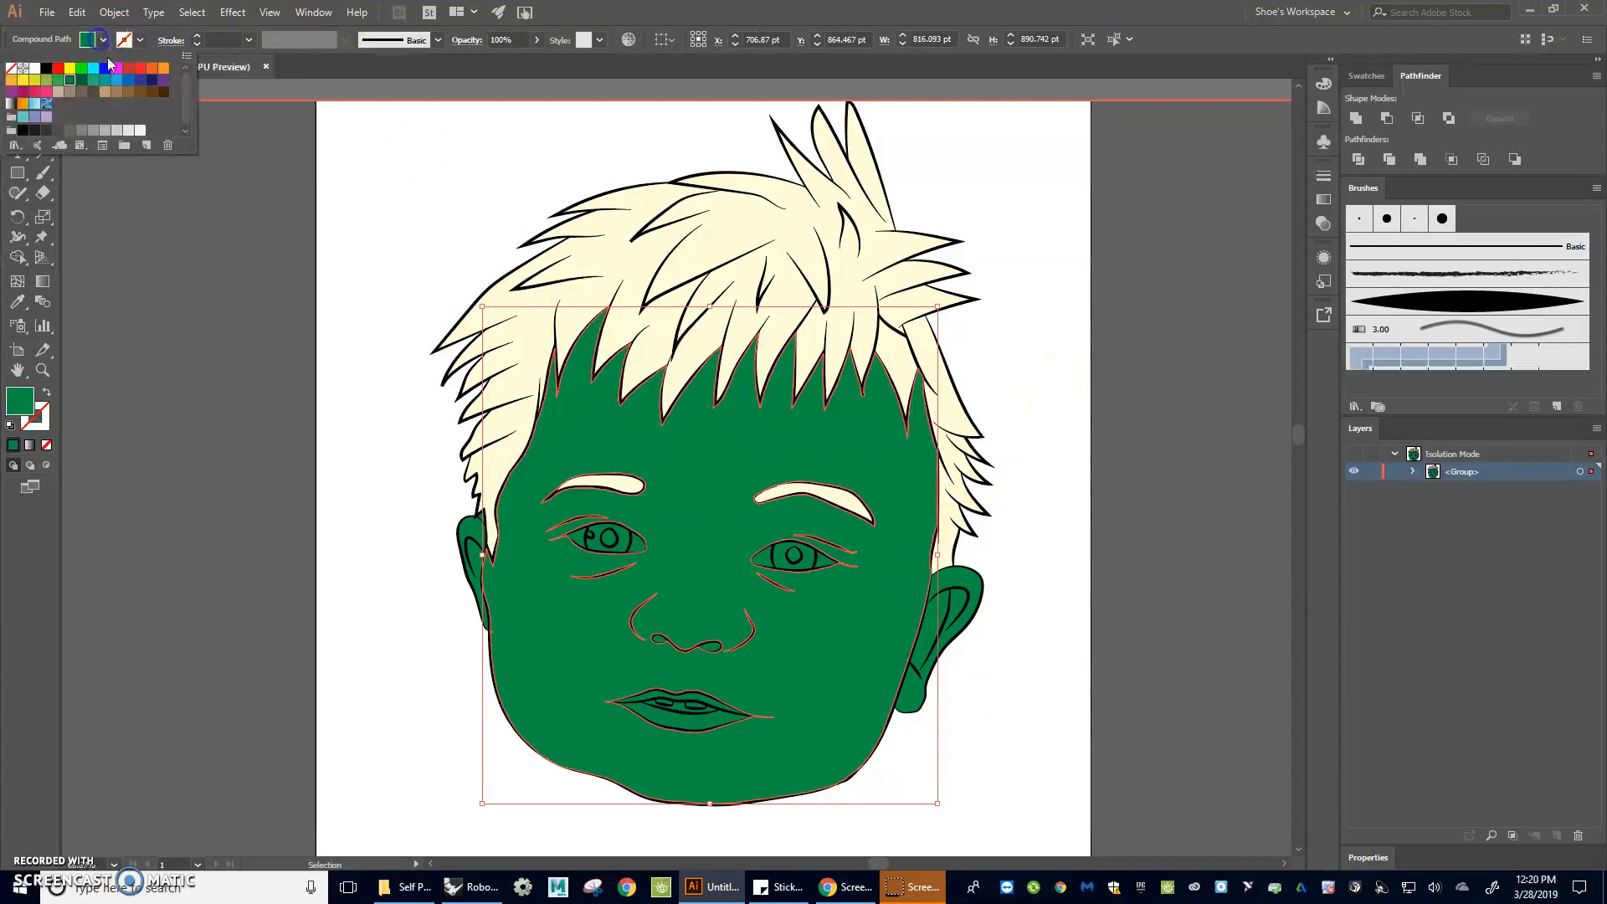
left_click(163, 68)
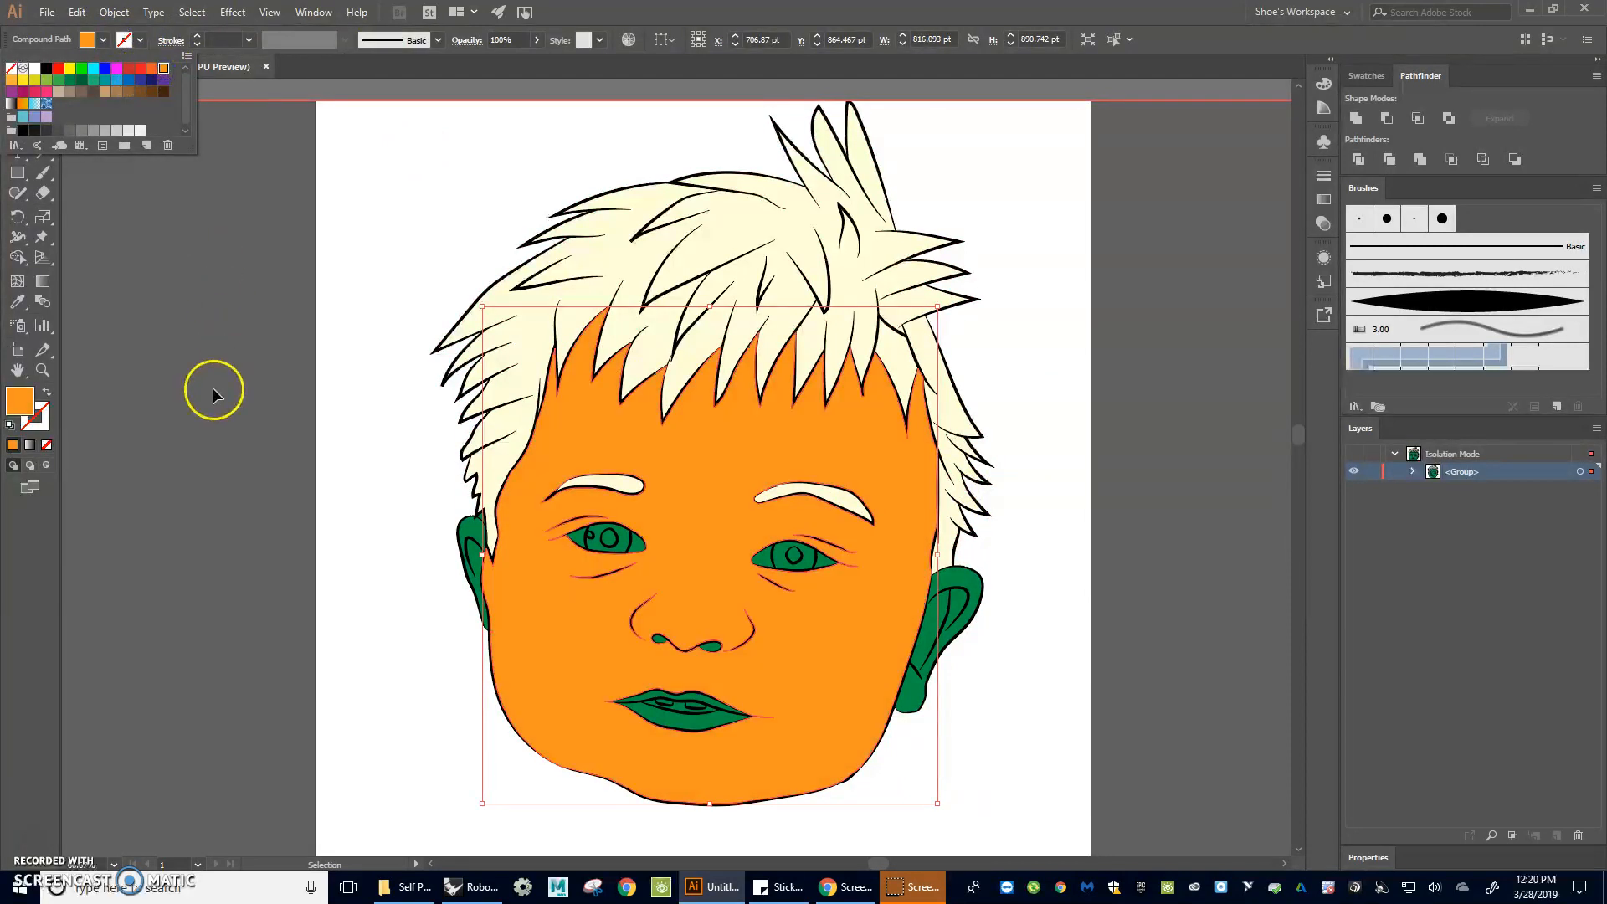
left_click(472, 536)
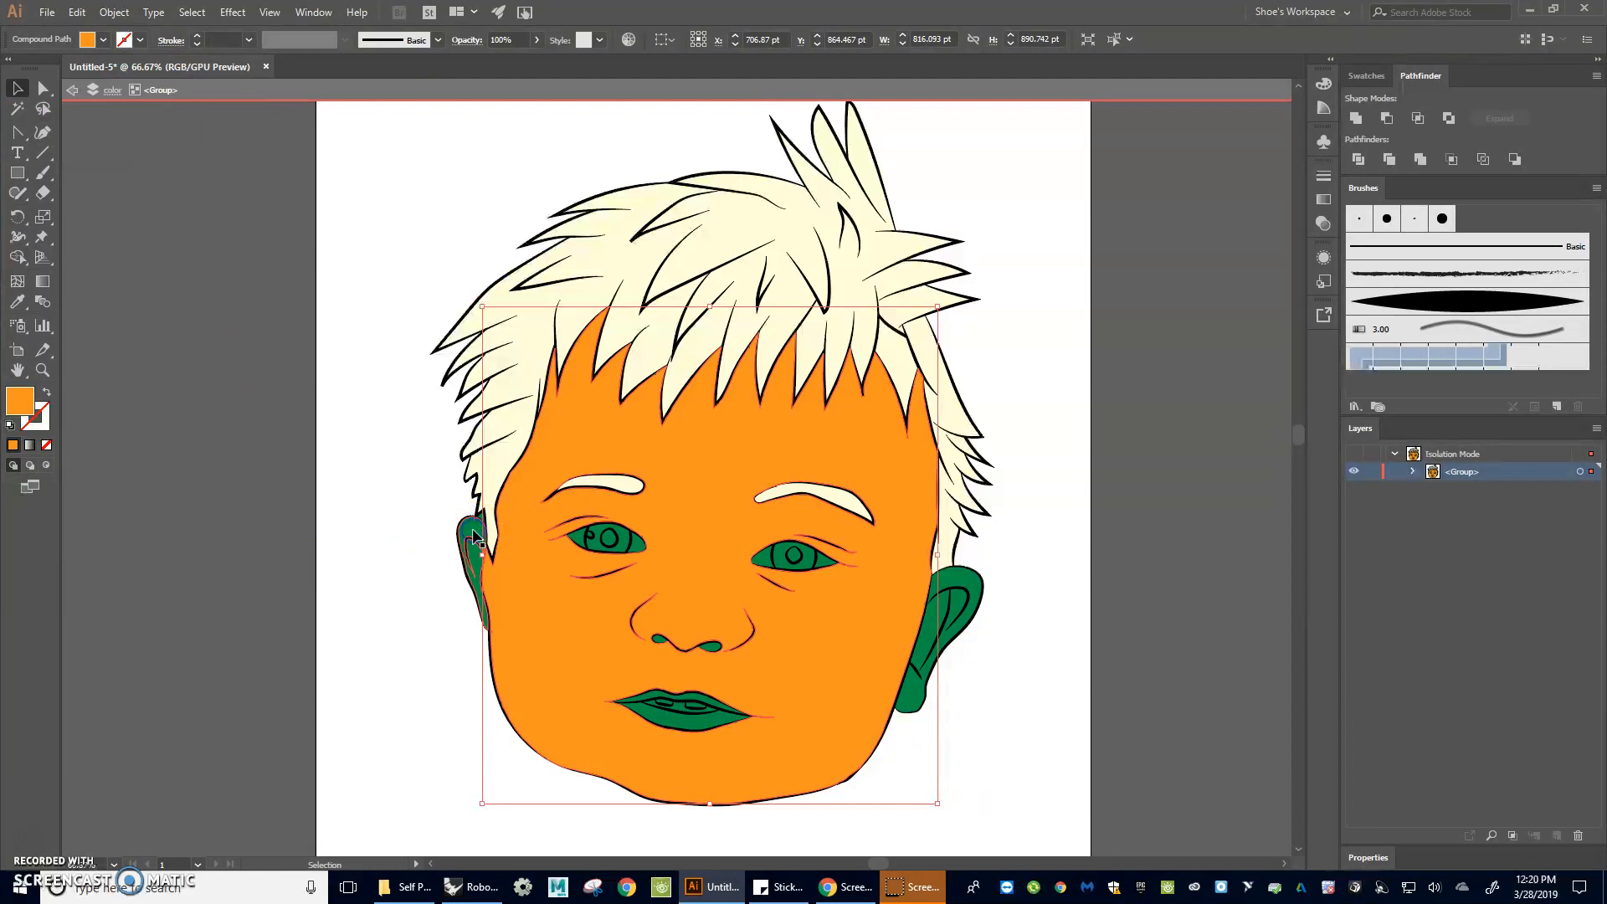
left_click(346, 551)
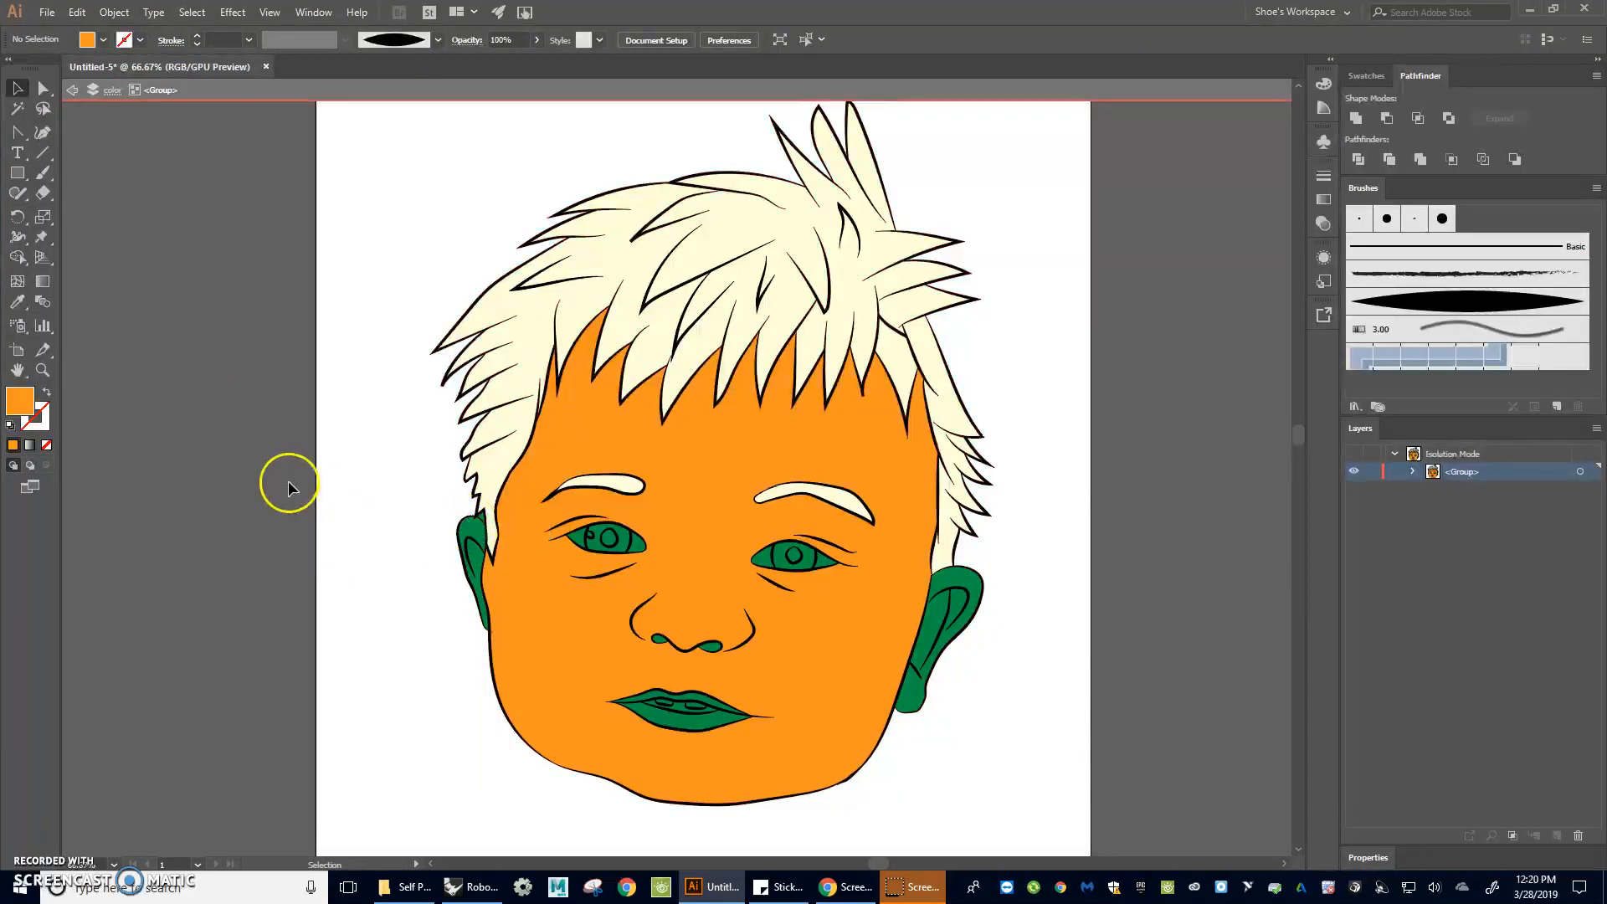
Step: Select both outer ear shapes and sample the face's orange fill onto them with the Eyedropper
left_click(479, 538)
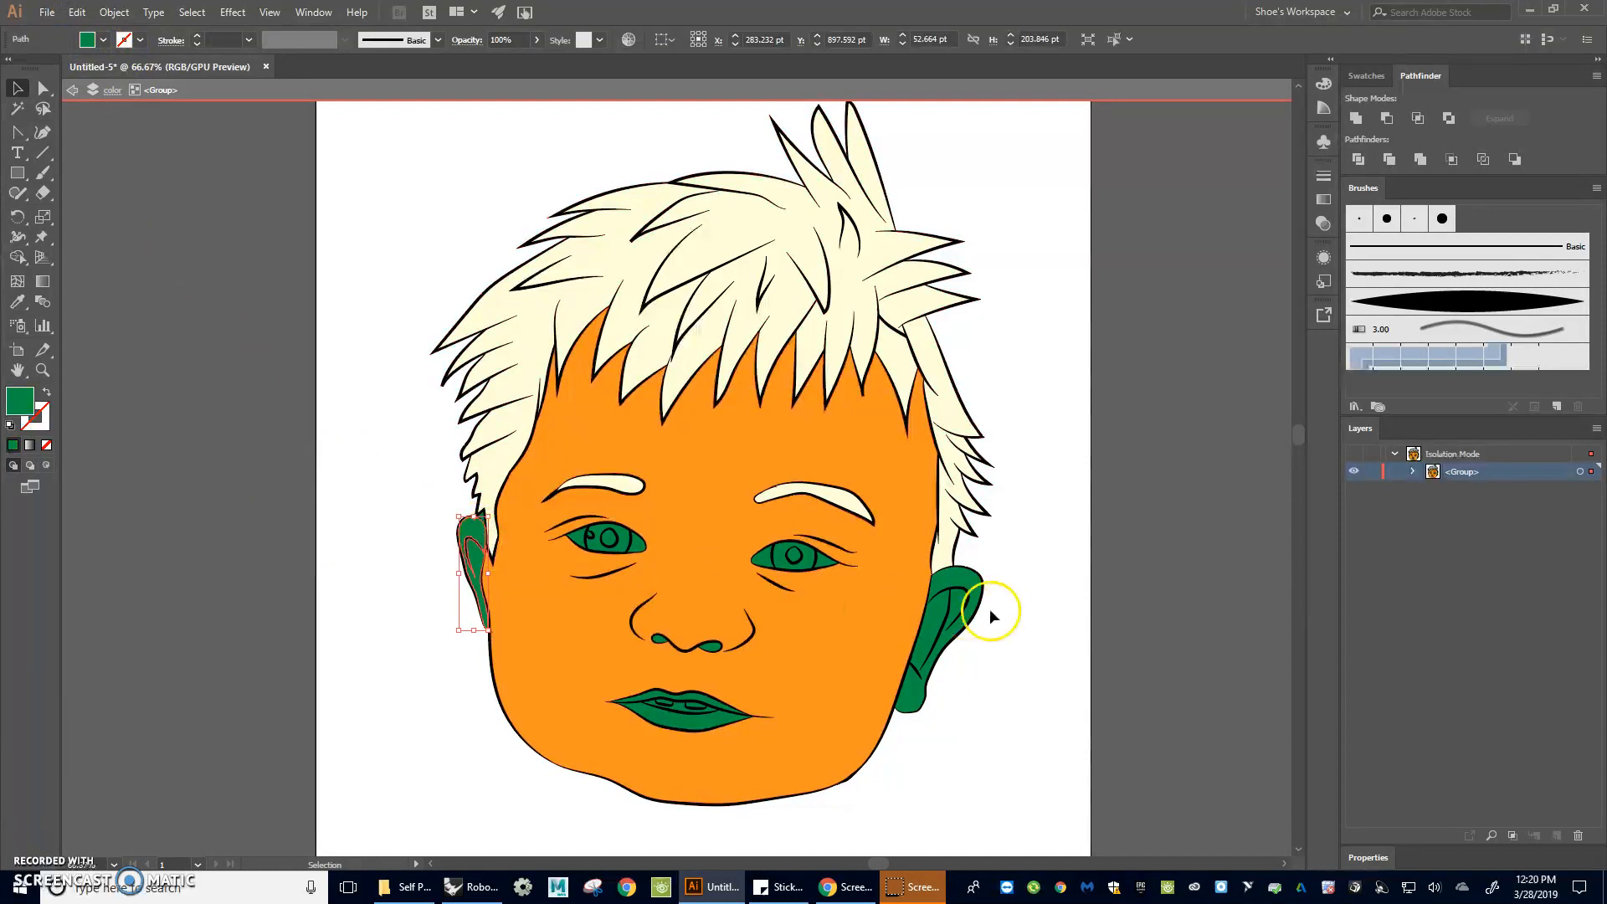
left_click(967, 583, "shift")
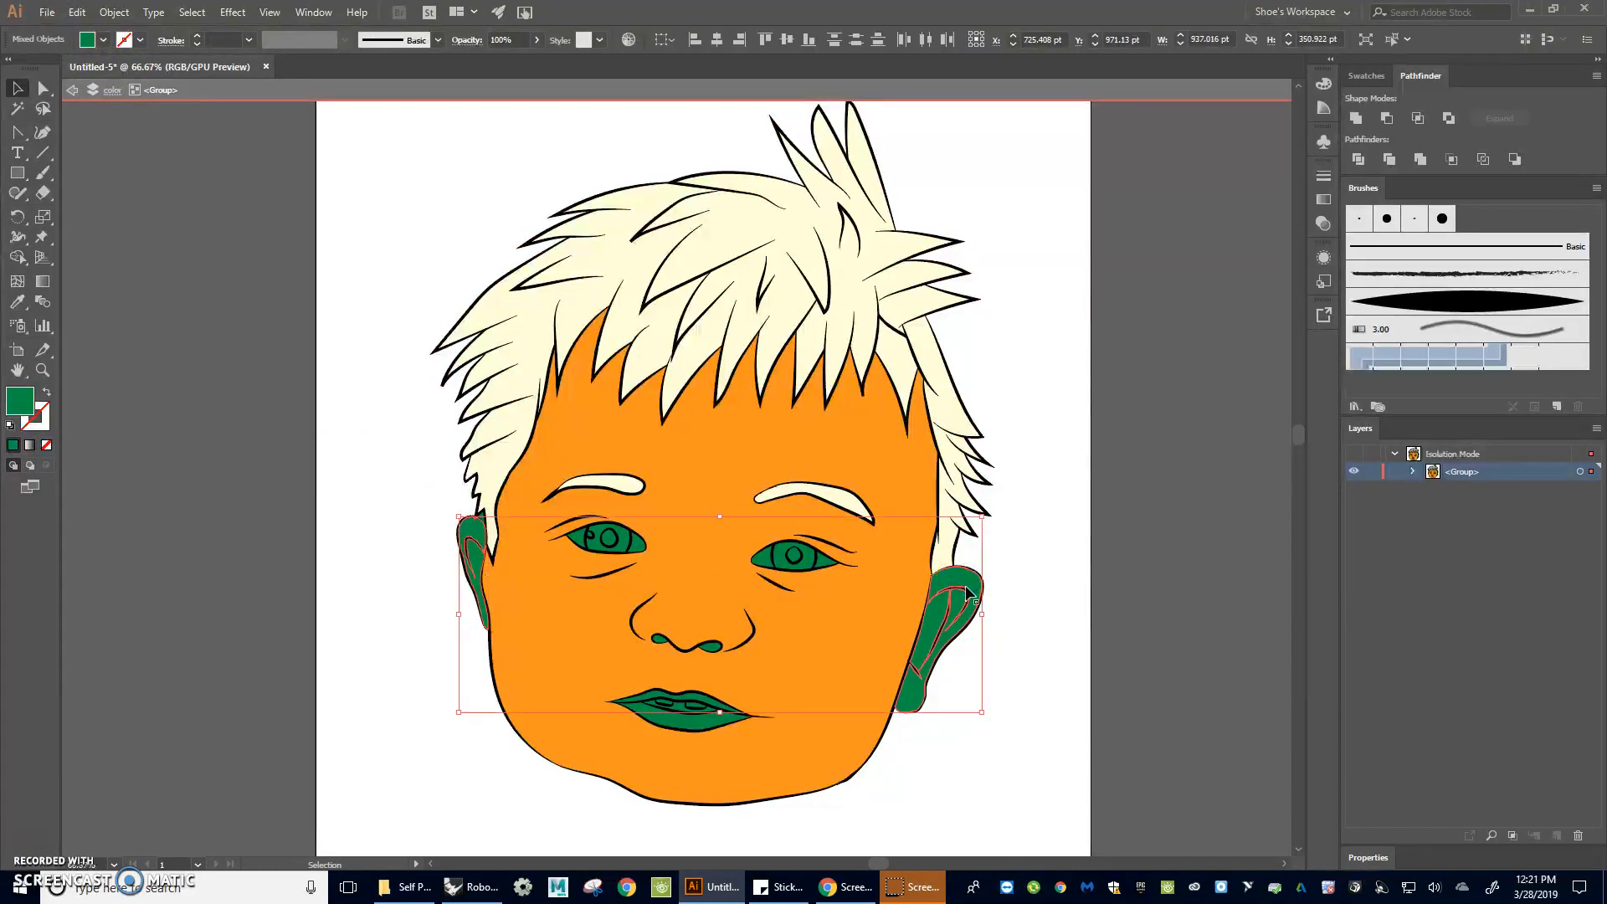
key("i")
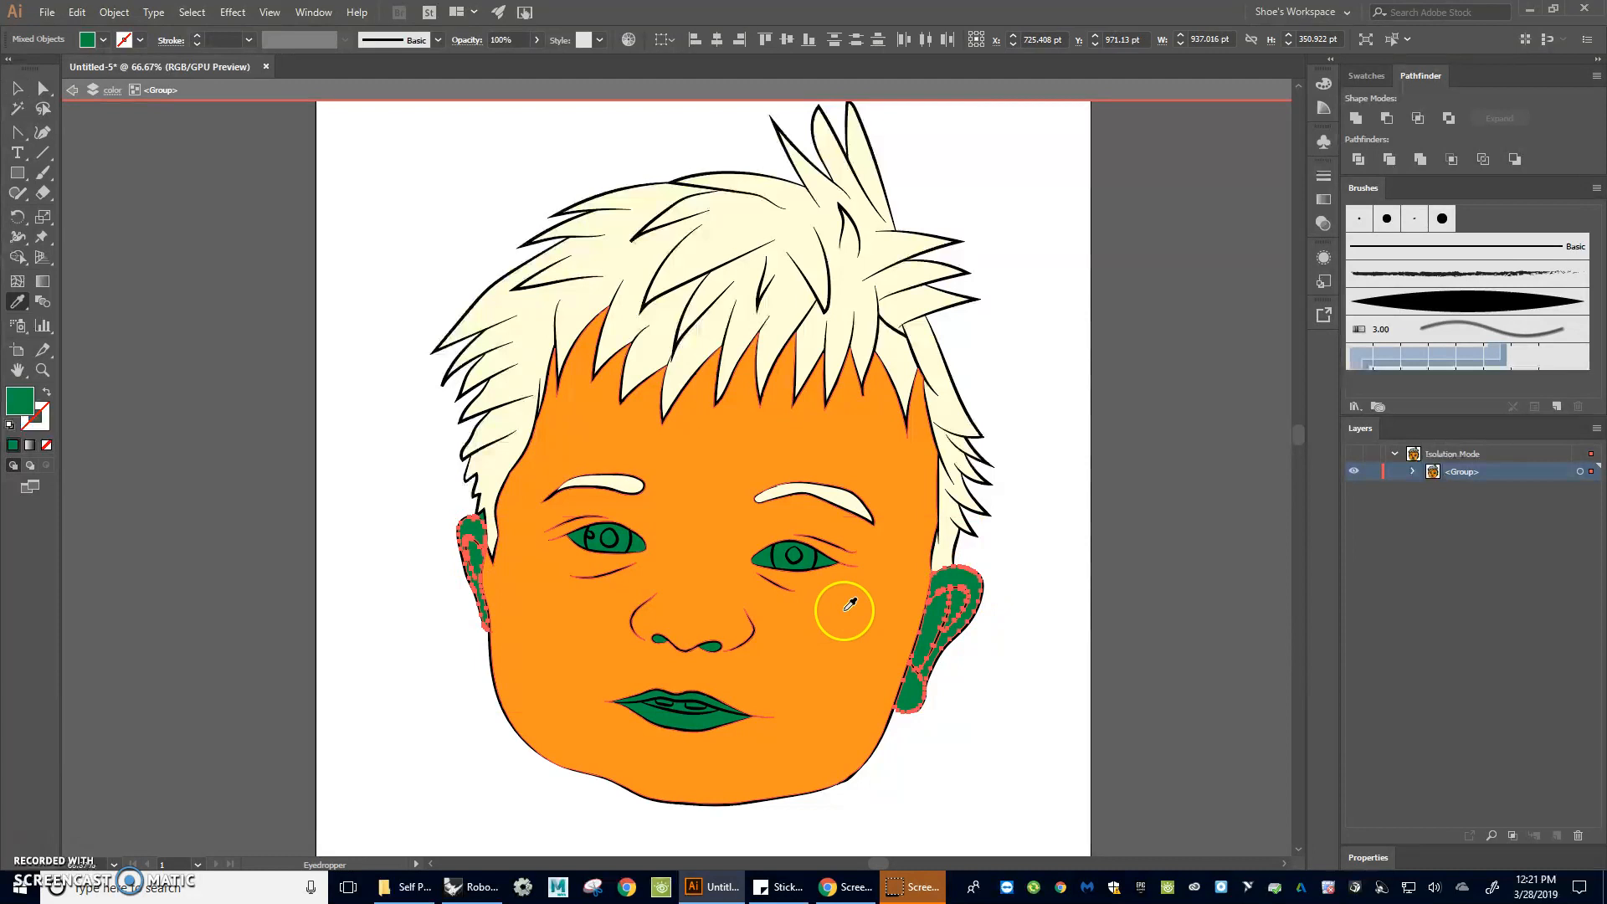
left_click(849, 605)
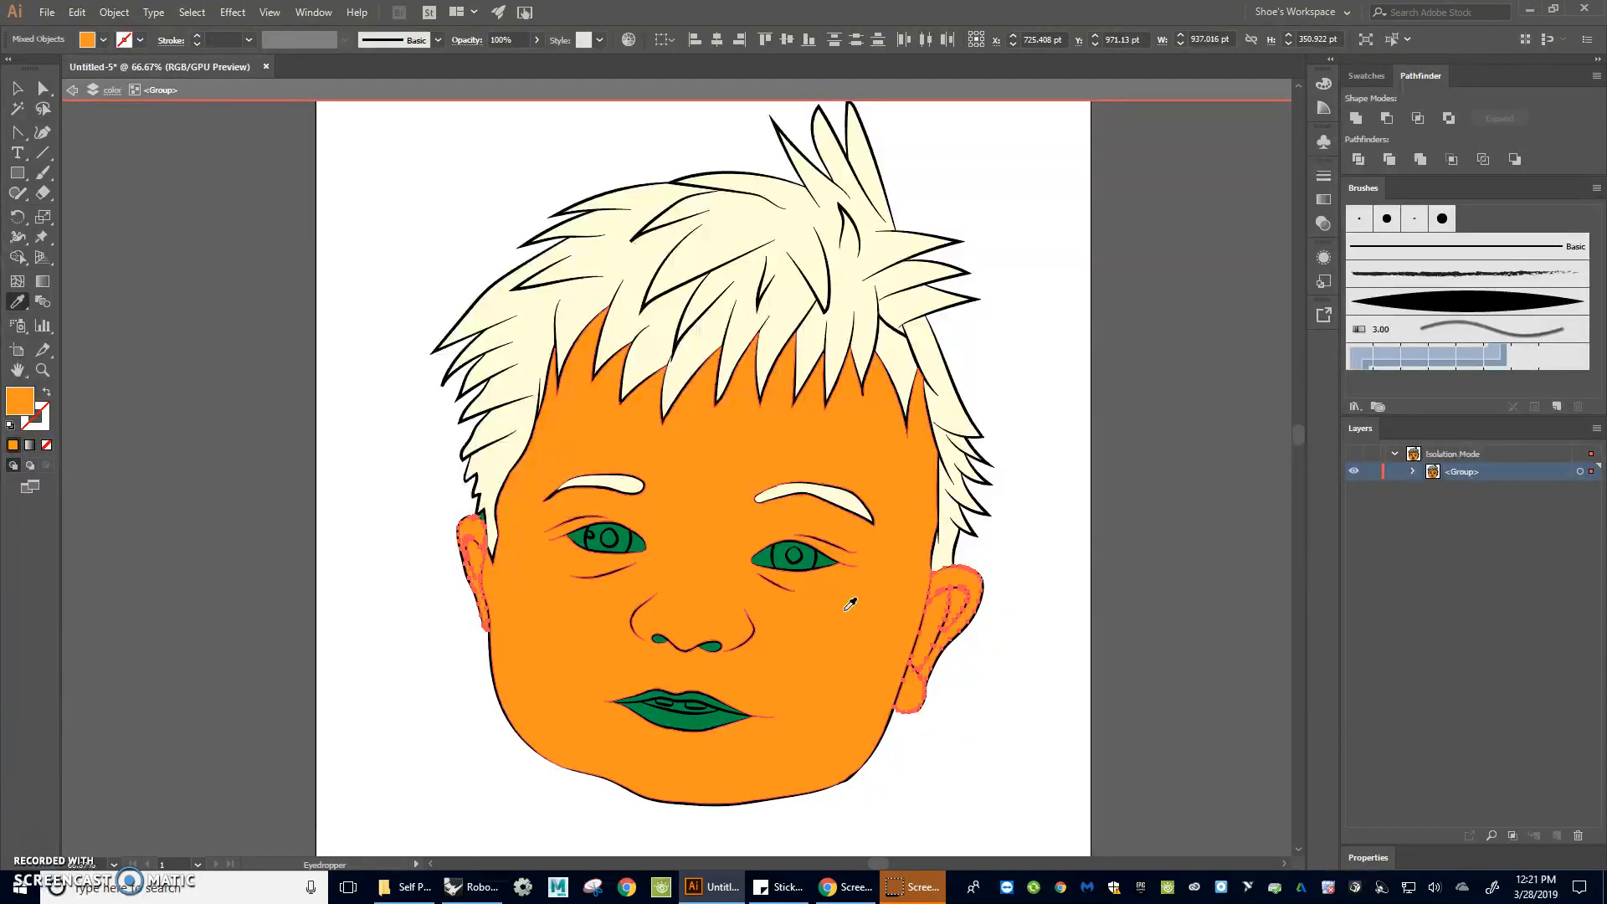
Step: Select all shapes with the same orange fill color, recolor them light peach, about hex efc9a3, and deselect them
key("v")
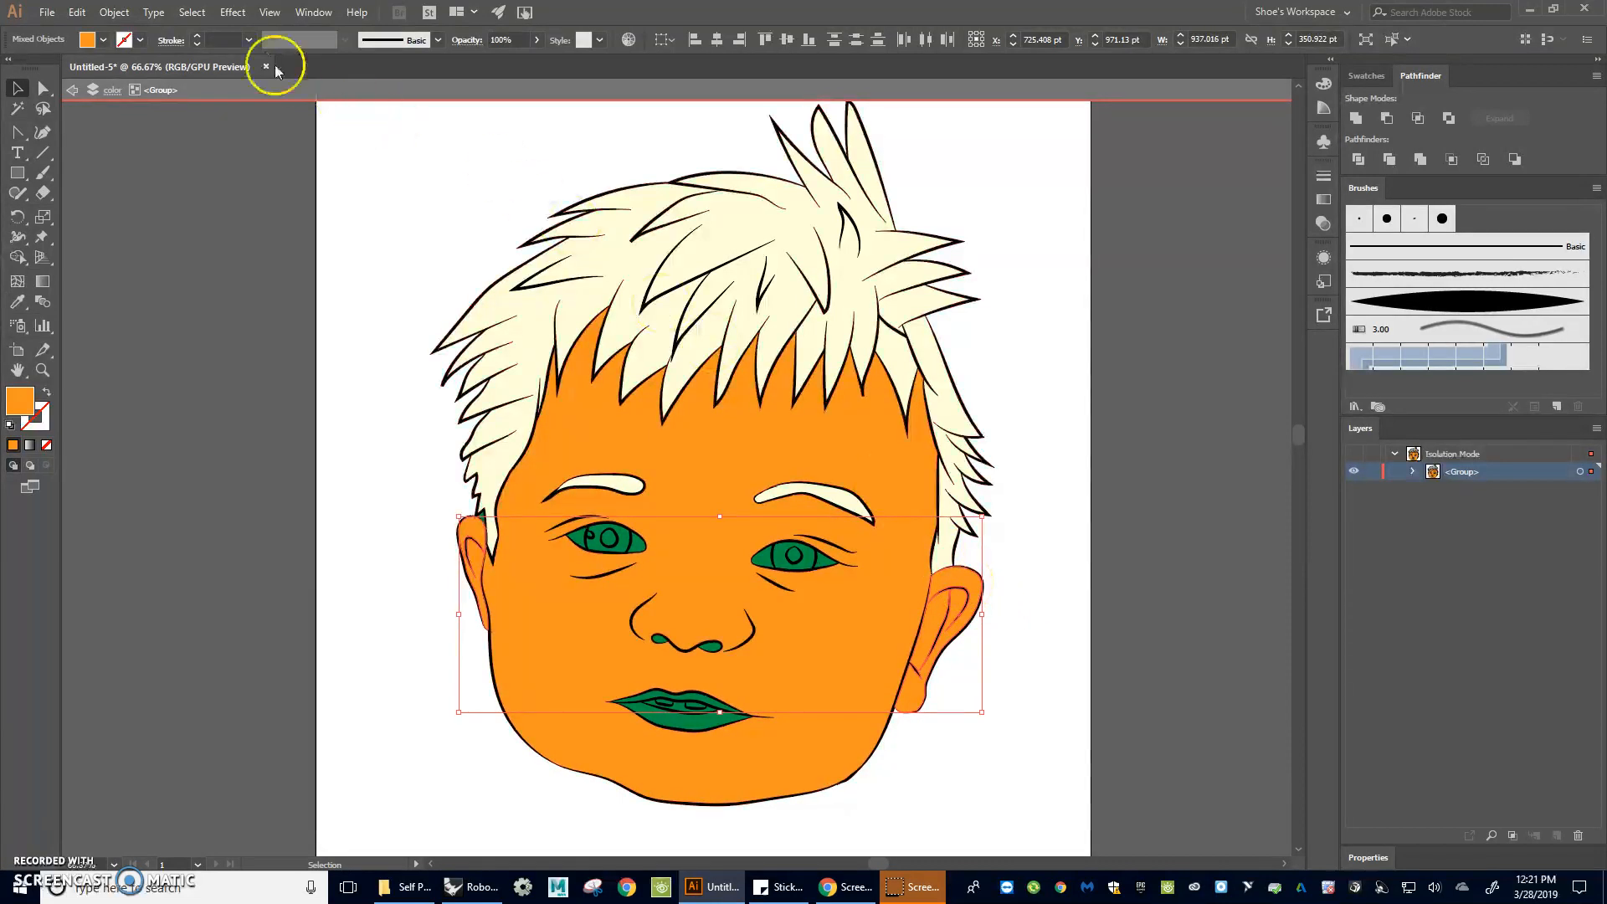
left_click(192, 11)
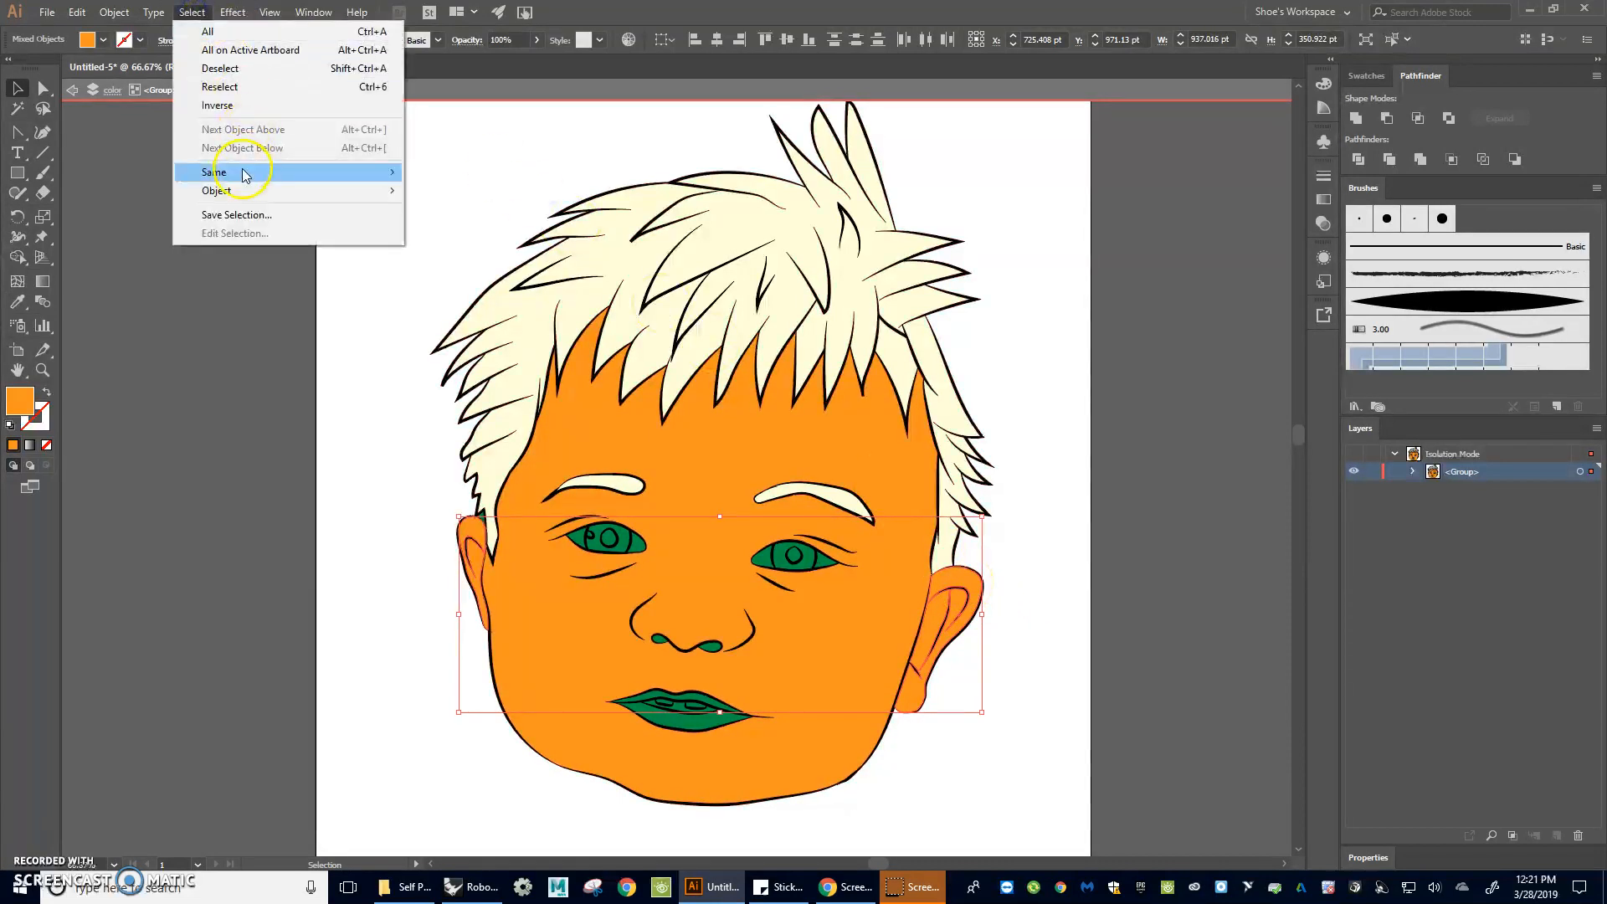
mouse_move(216, 171)
left_click(58, 246)
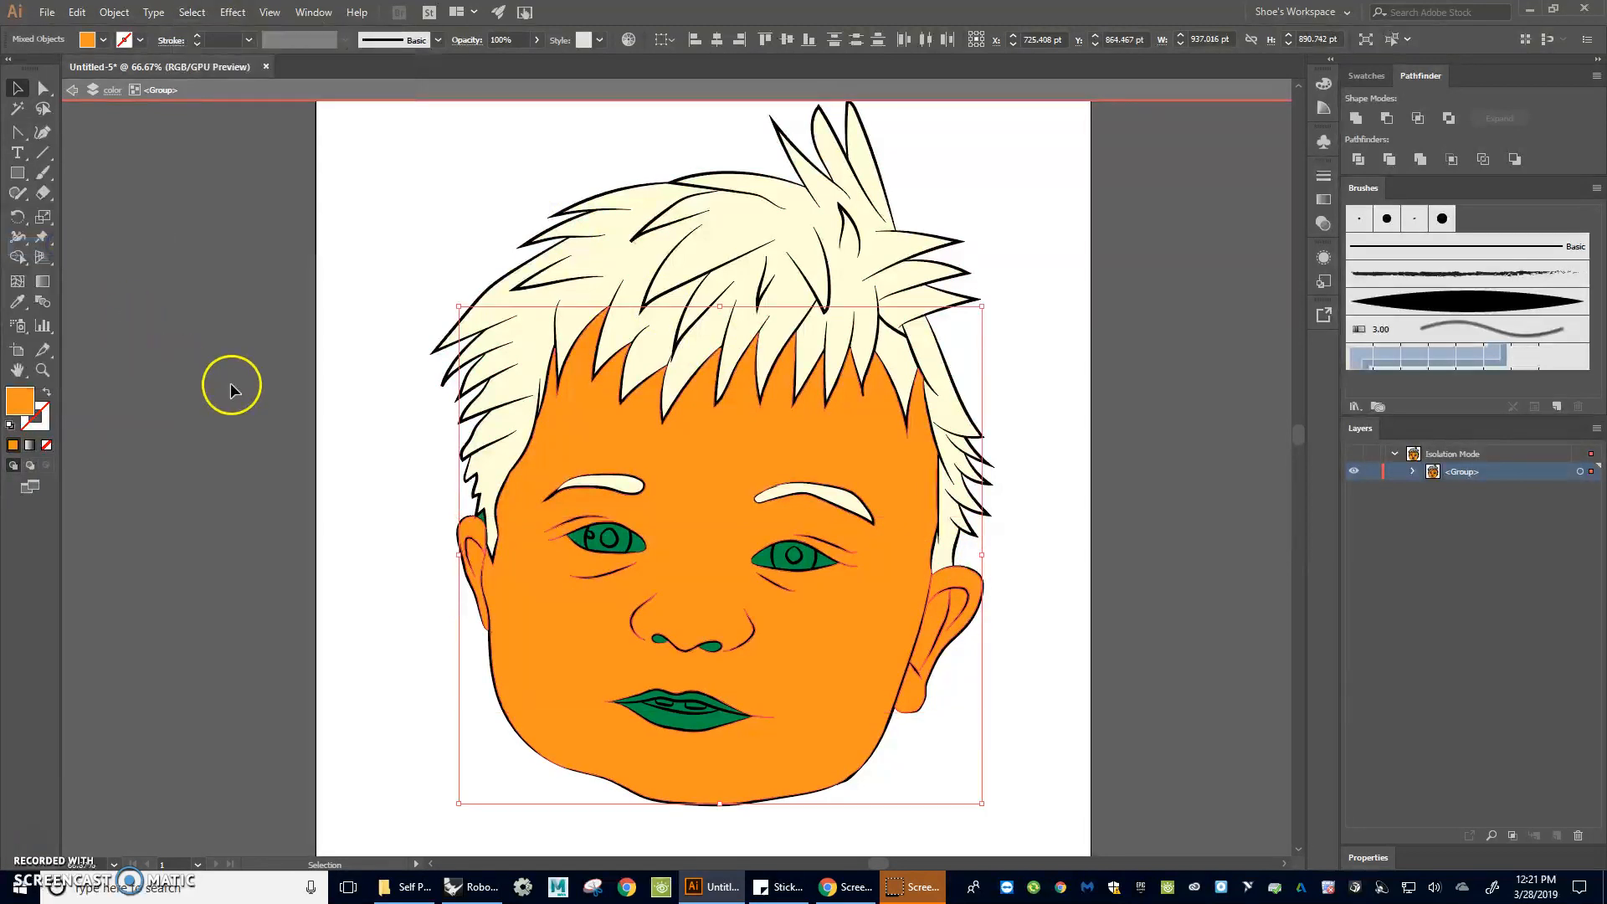
double_click(21, 400)
left_click(1036, 195)
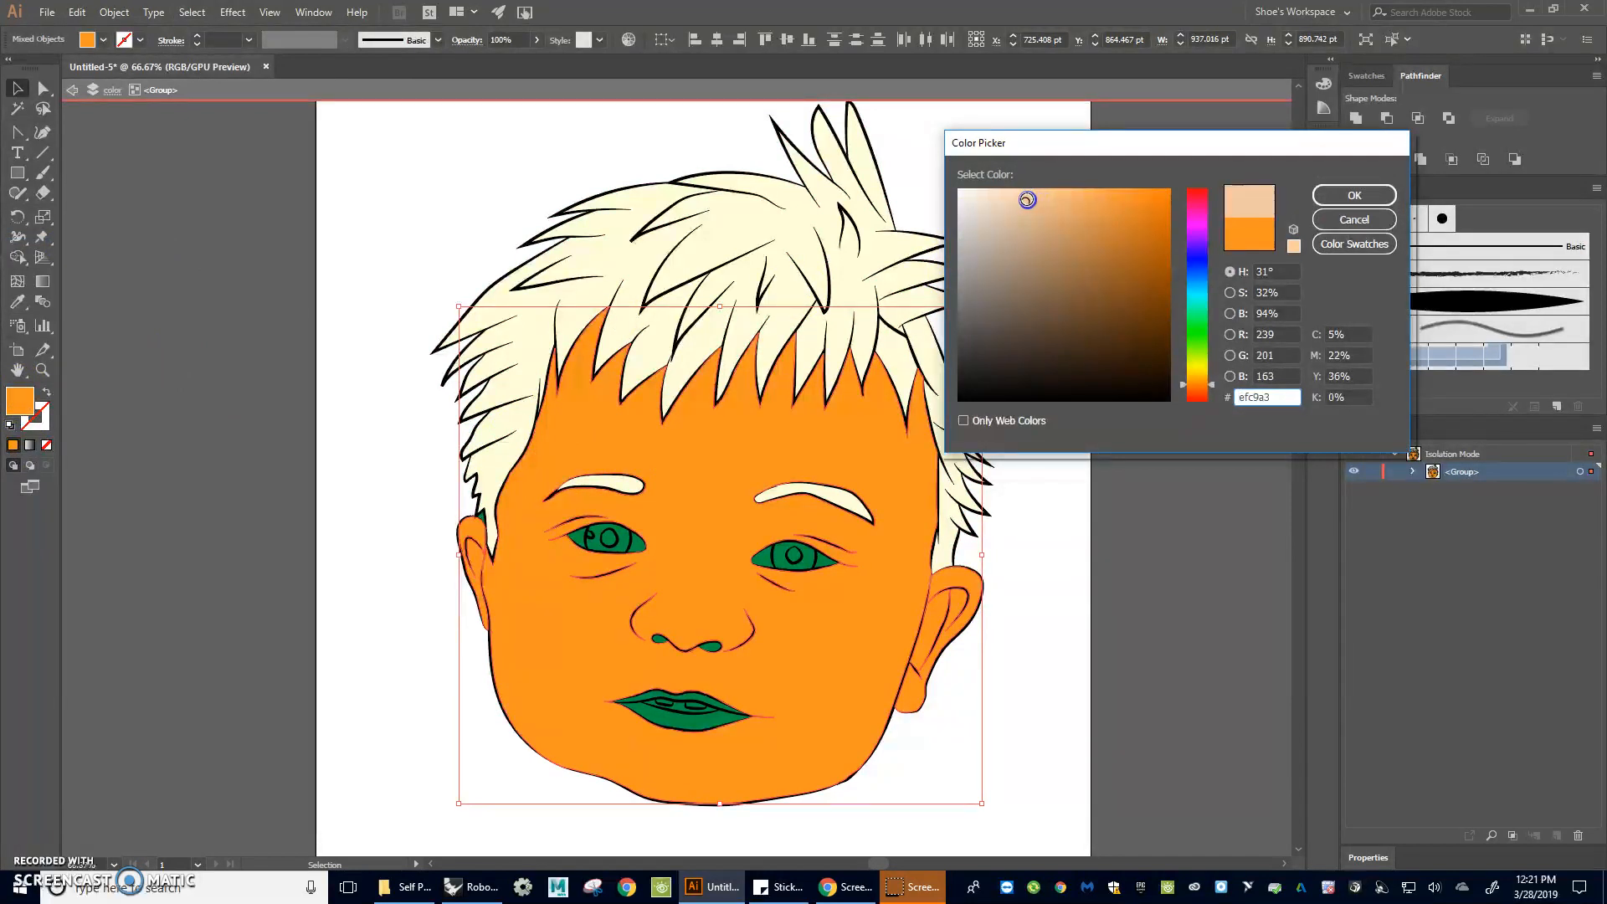
left_click(1355, 195)
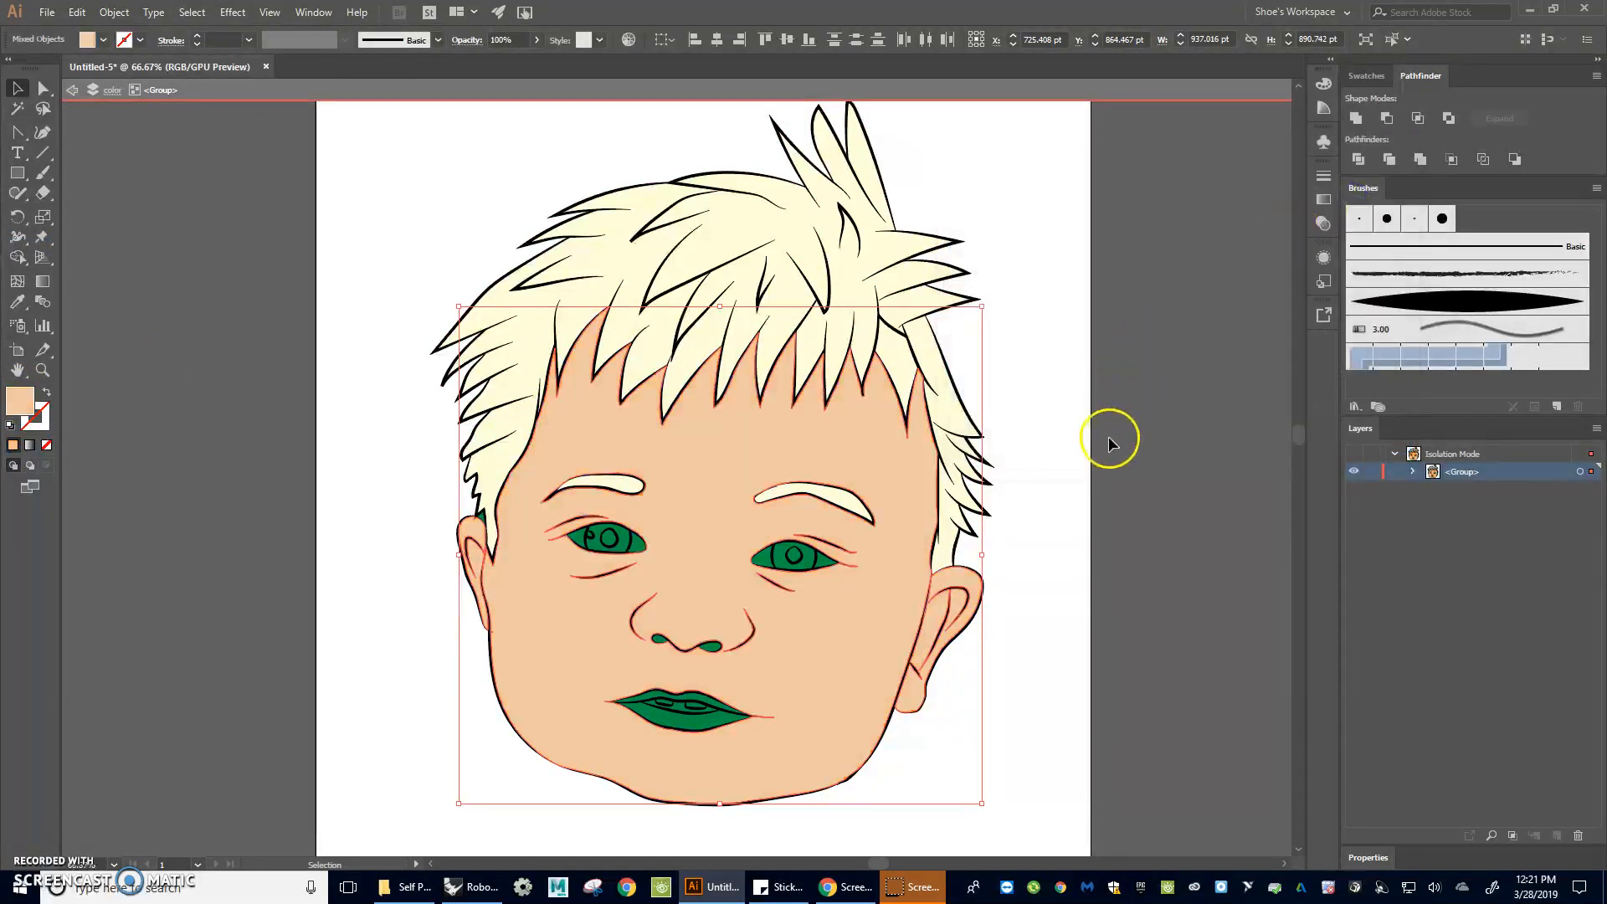
left_click(1155, 546)
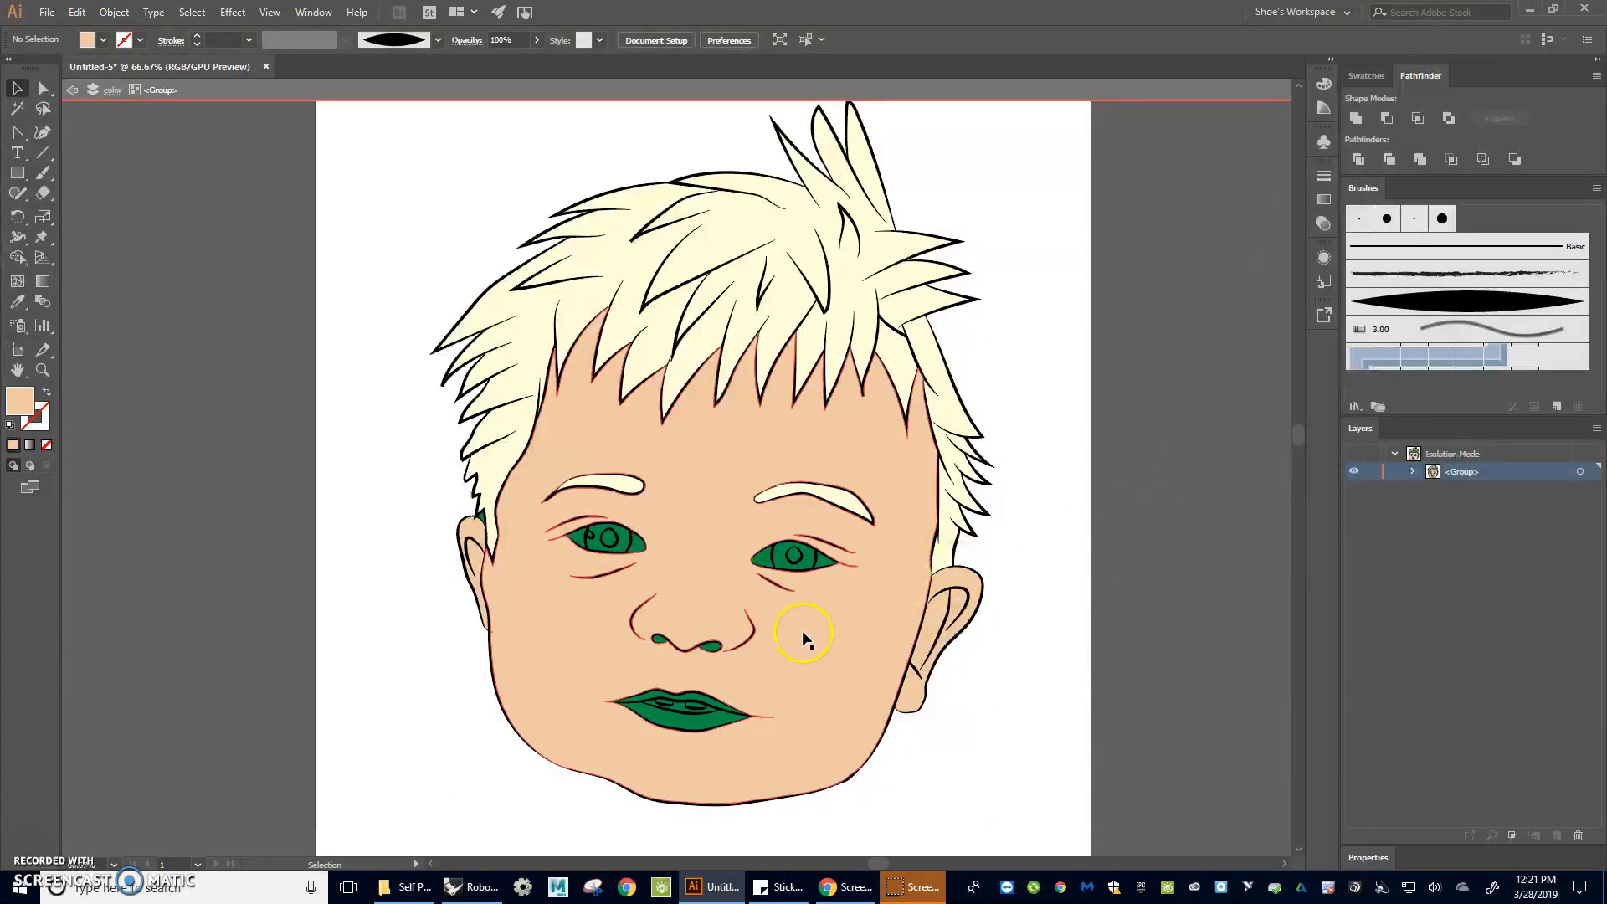
Step: Select the upper and lower lip shapes, fill them with the red swatch, and lighten it to pink, about hex f99898
scroll(677, 708, "up", 2)
scroll(677, 708, "up", 1)
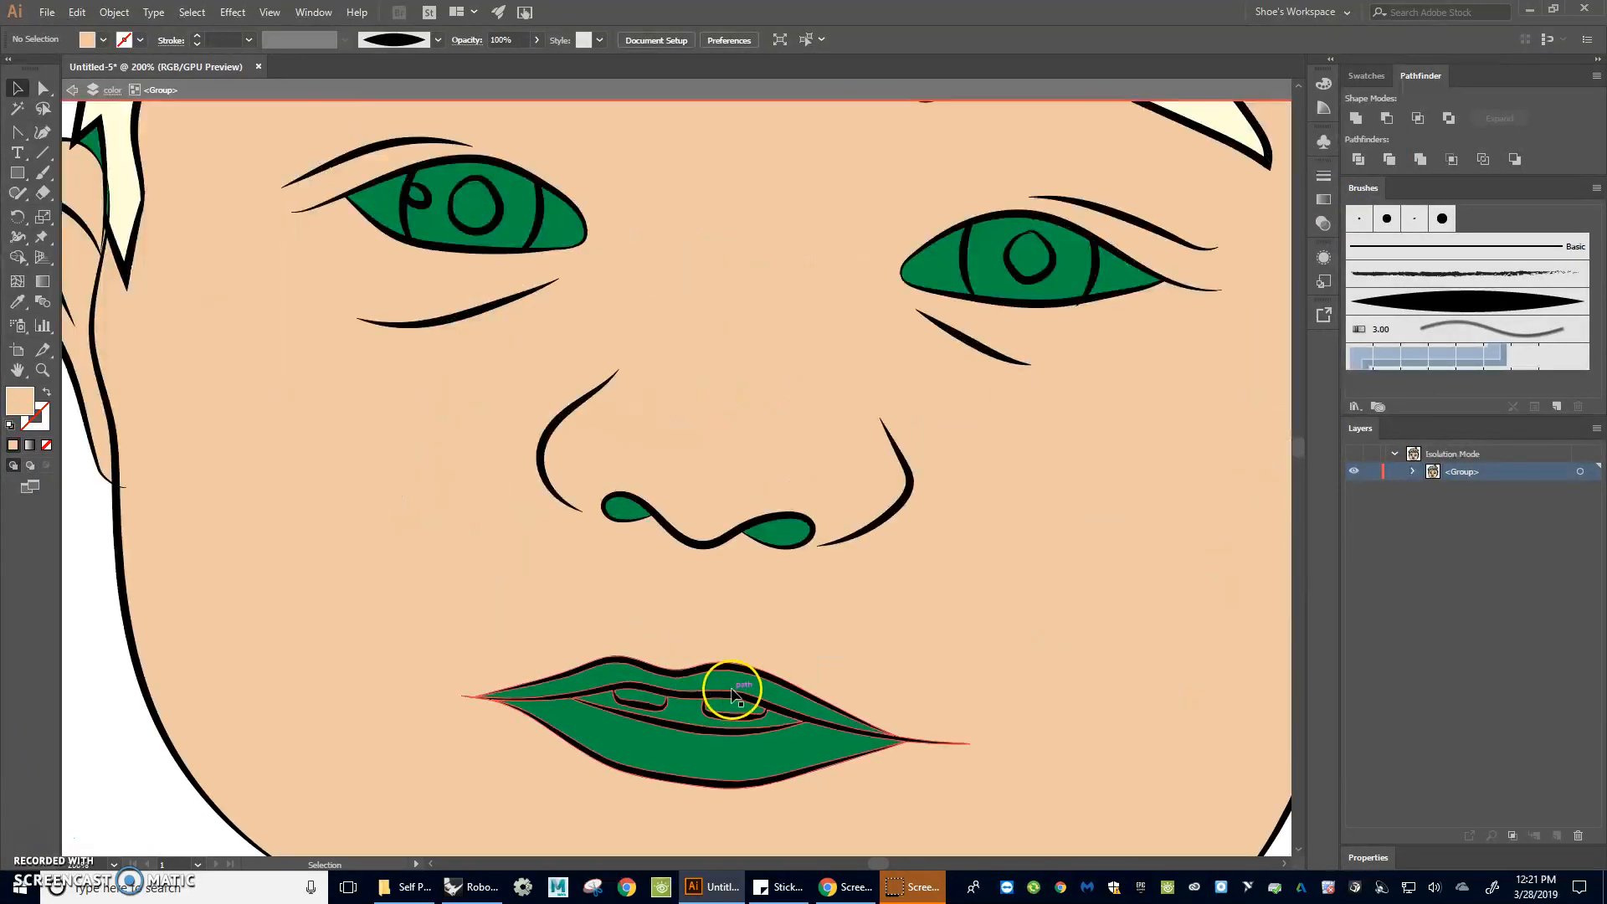
left_click(751, 688)
left_click(729, 757, "shift")
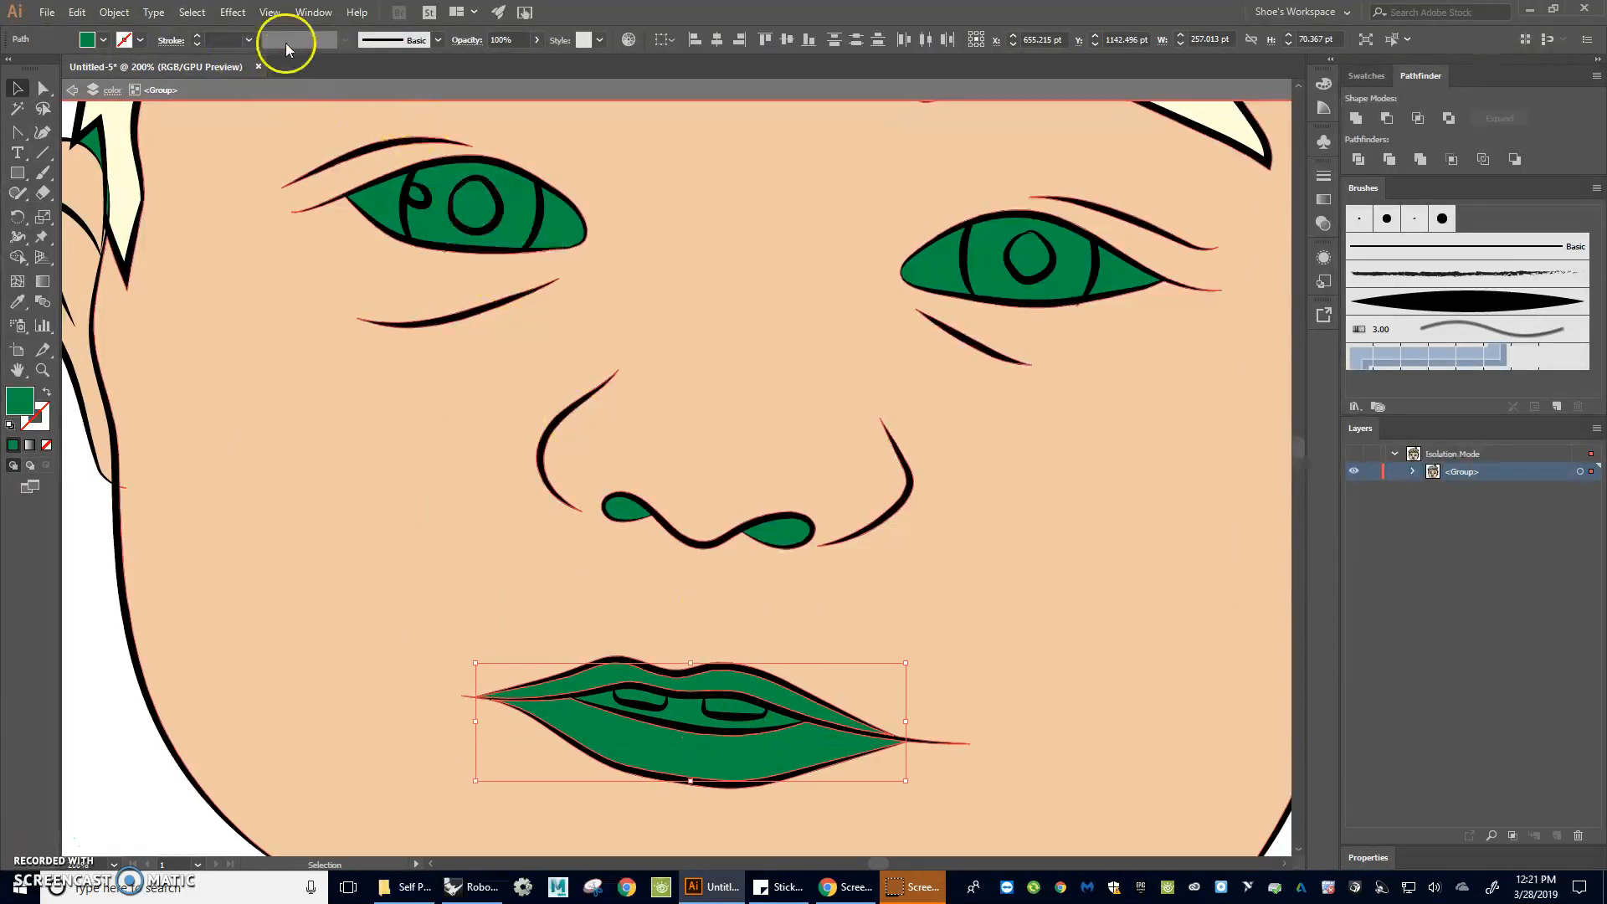
left_click(102, 41)
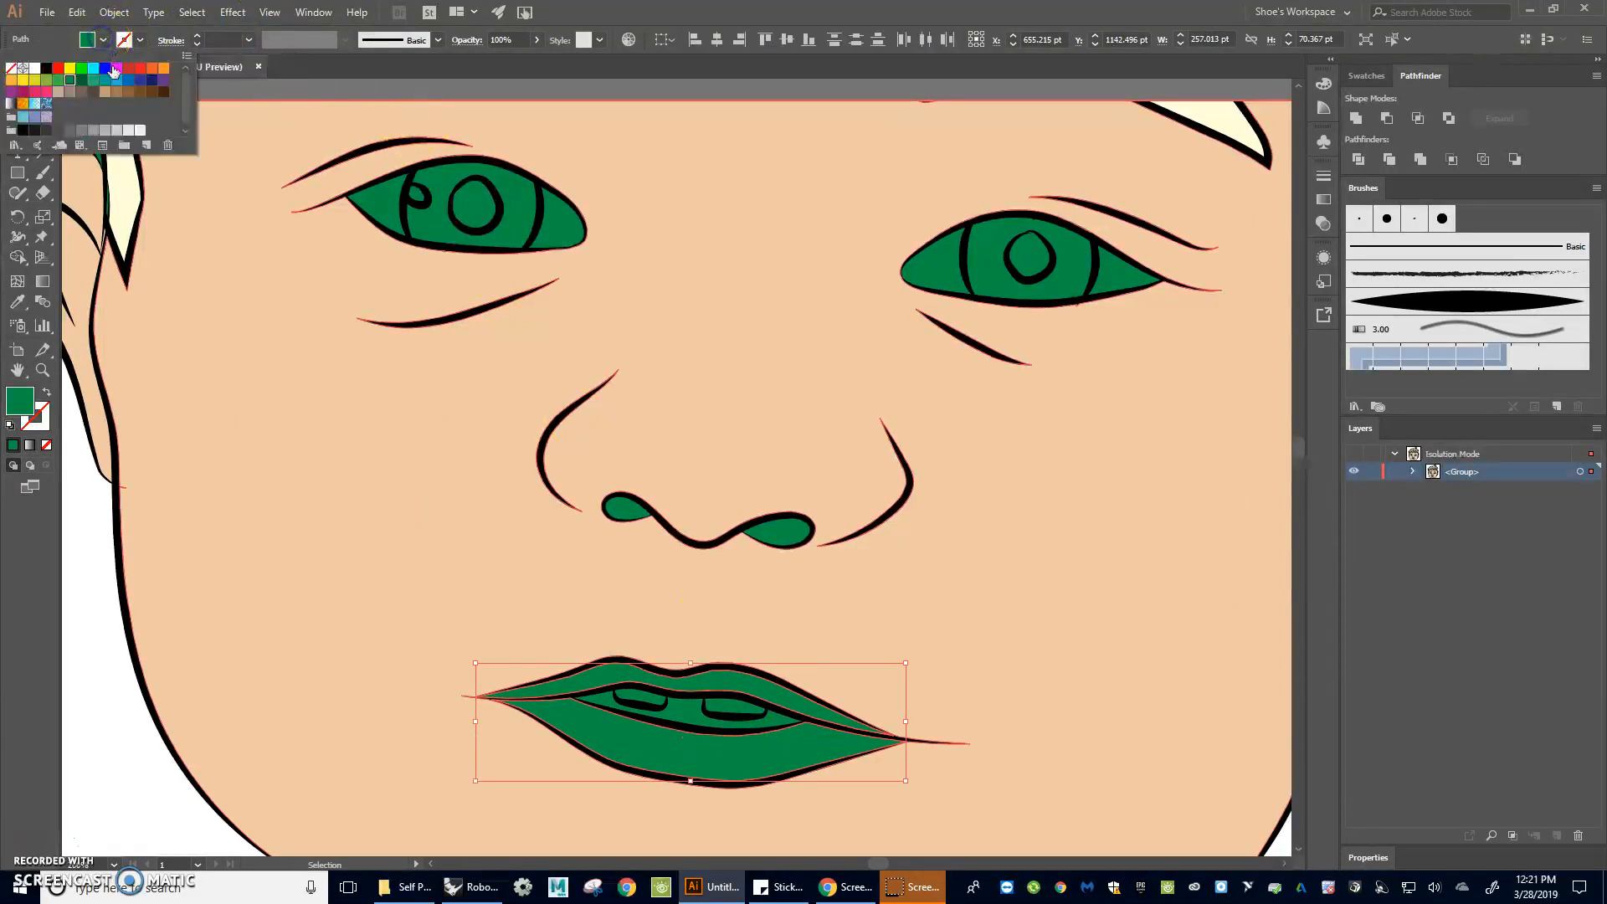
left_click(58, 69)
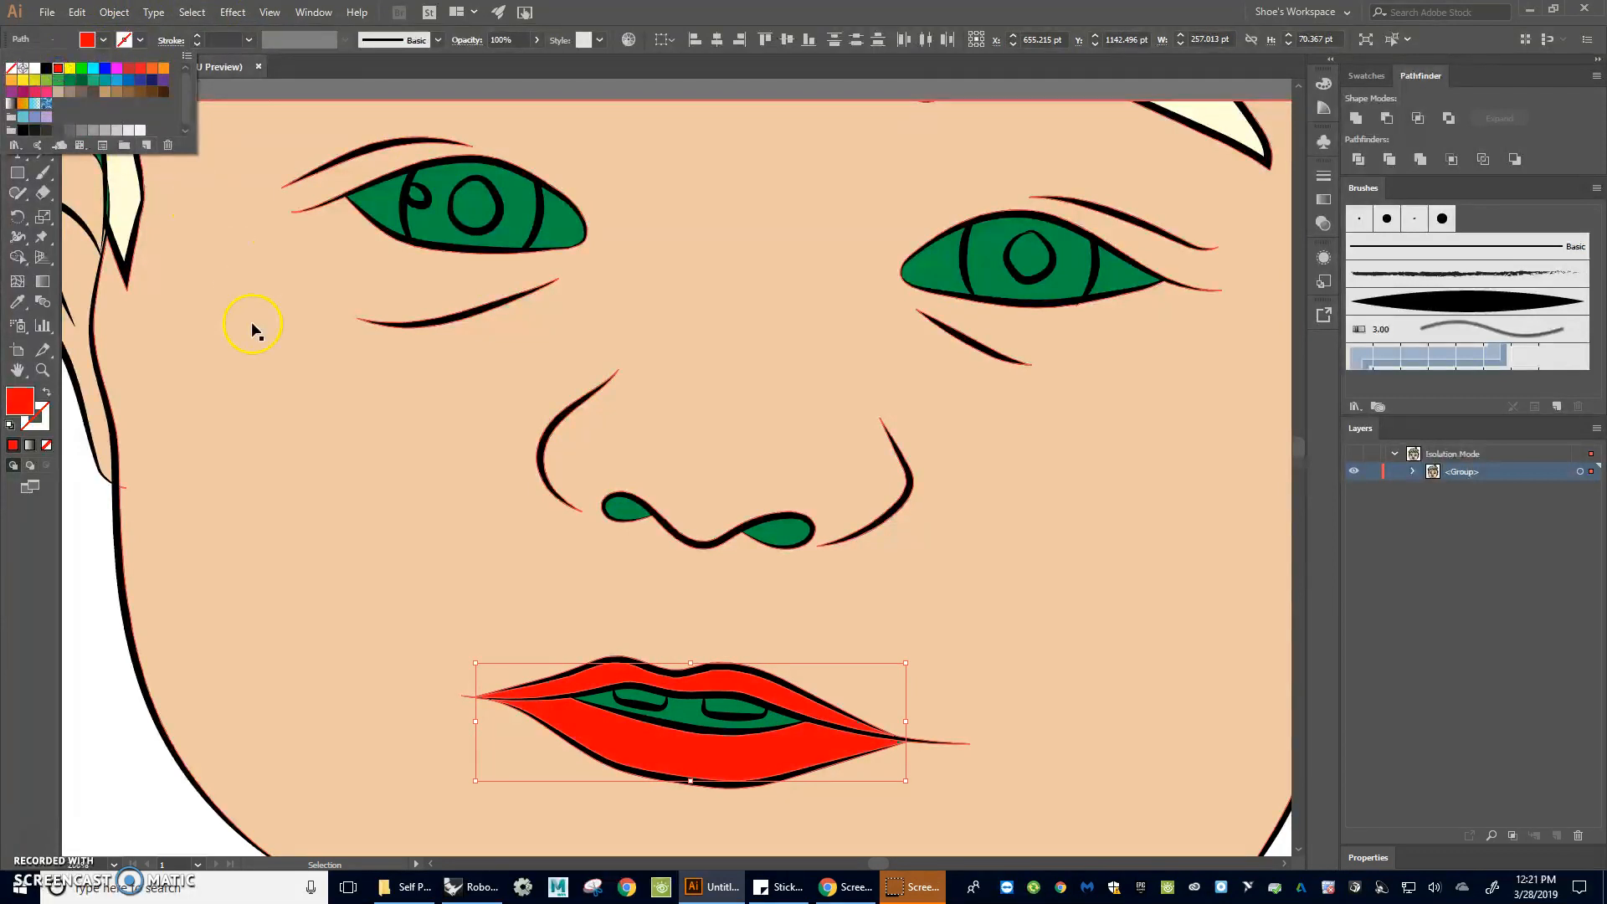
left_click(115, 562)
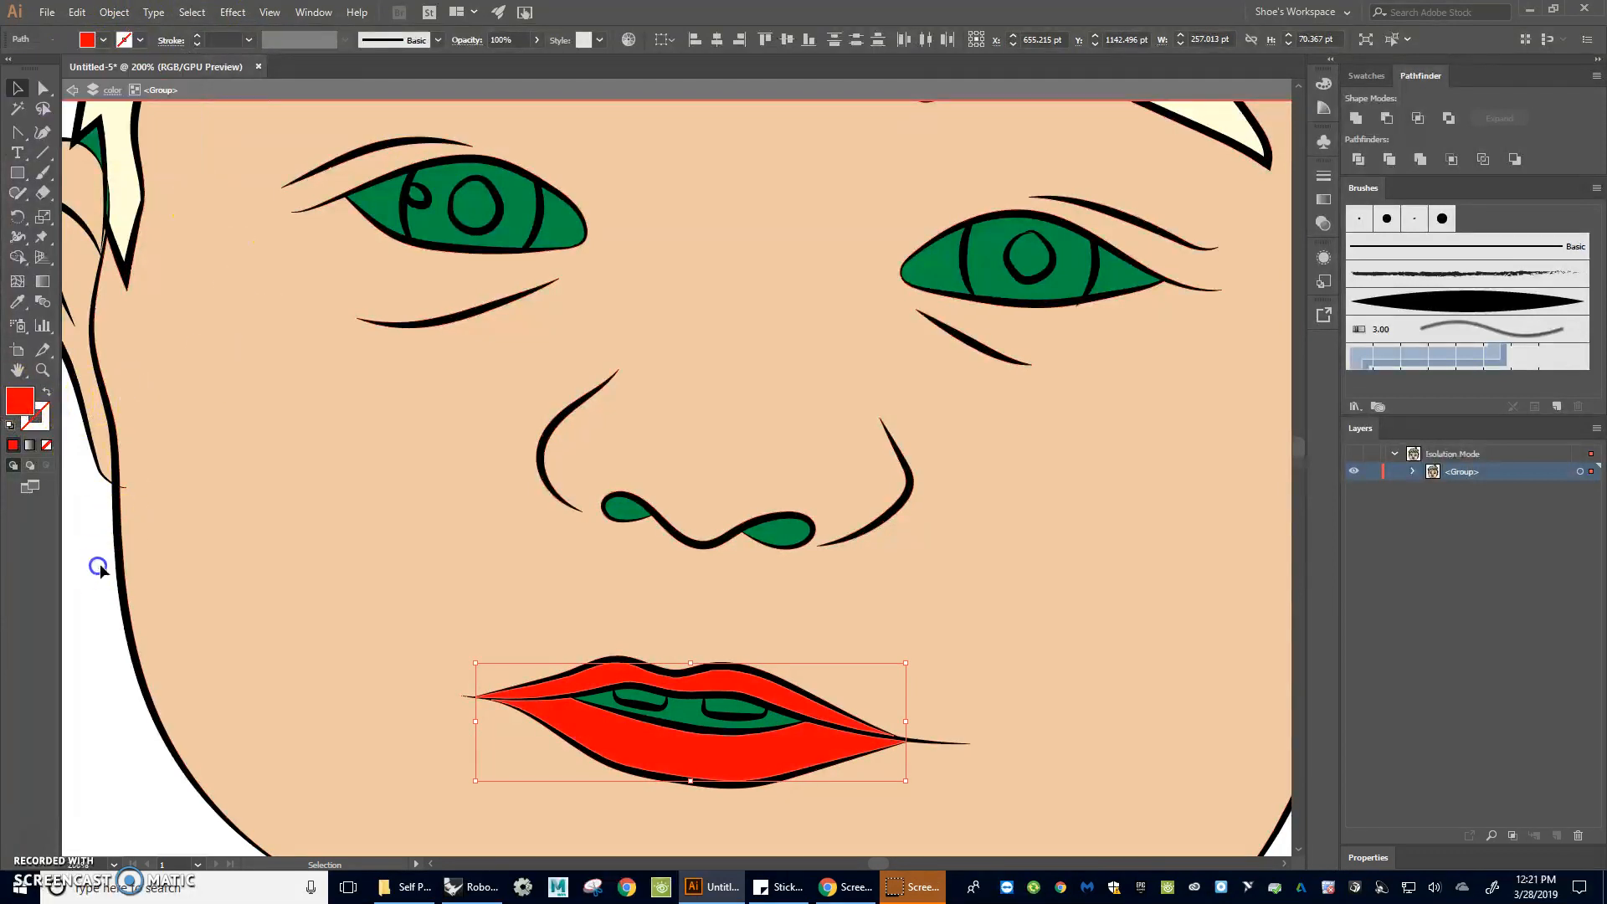
double_click(18, 404)
left_click(1041, 193)
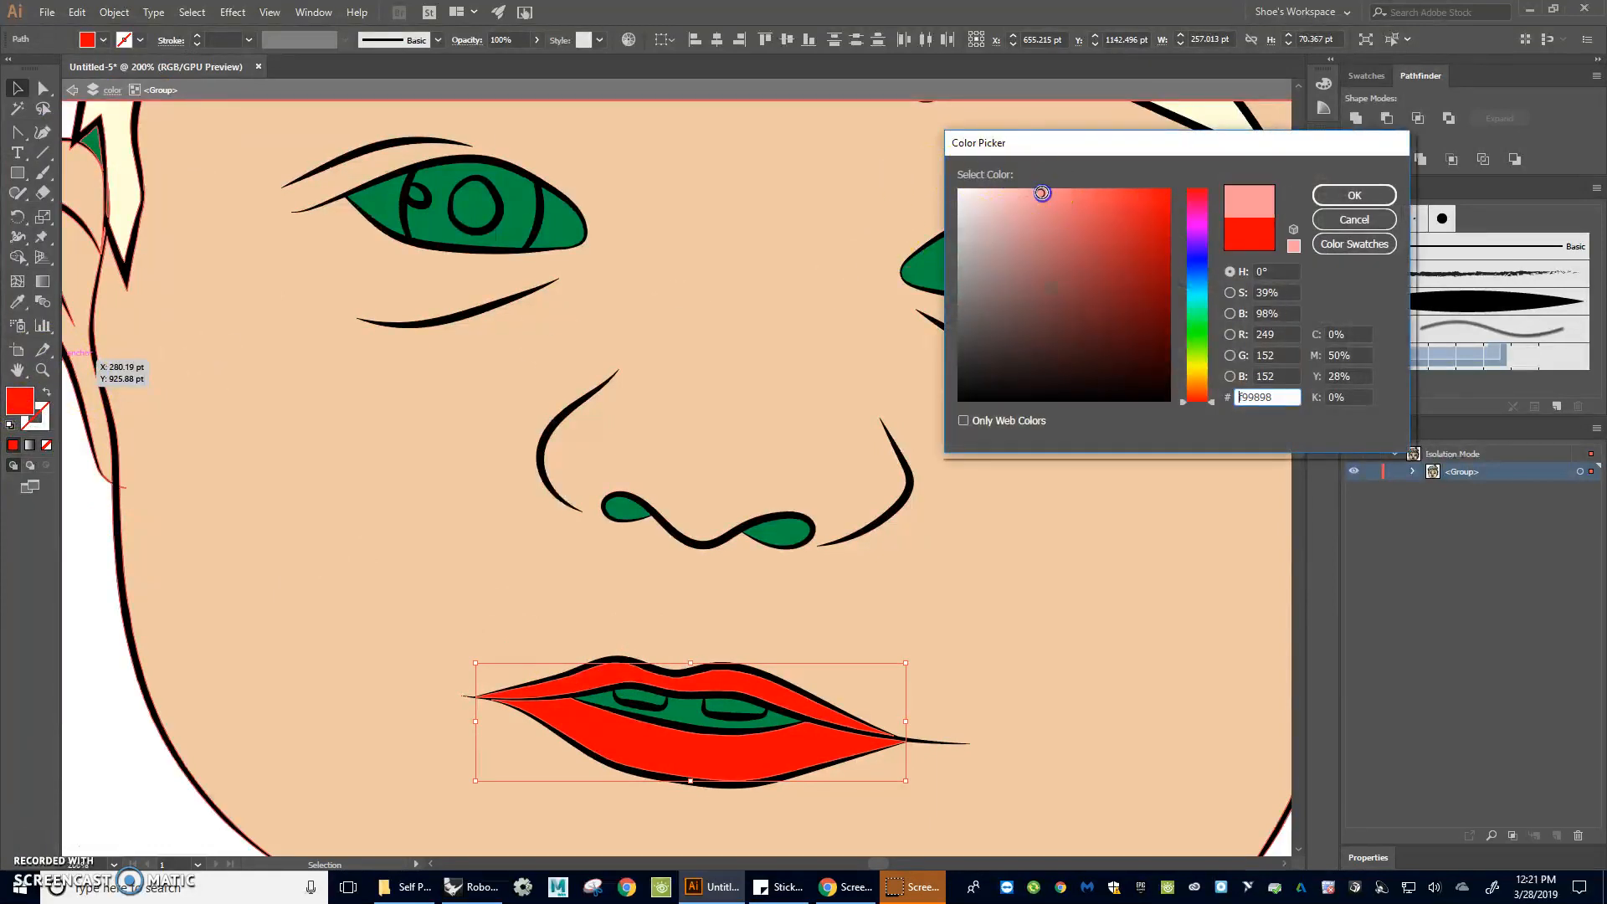
left_click(1354, 195)
Step: Fill the mouth opening between the lips with a red swatch and darken it to deep red, about hex 93212a
scroll(489, 539, "down", 1)
scroll(556, 519, "up", 5)
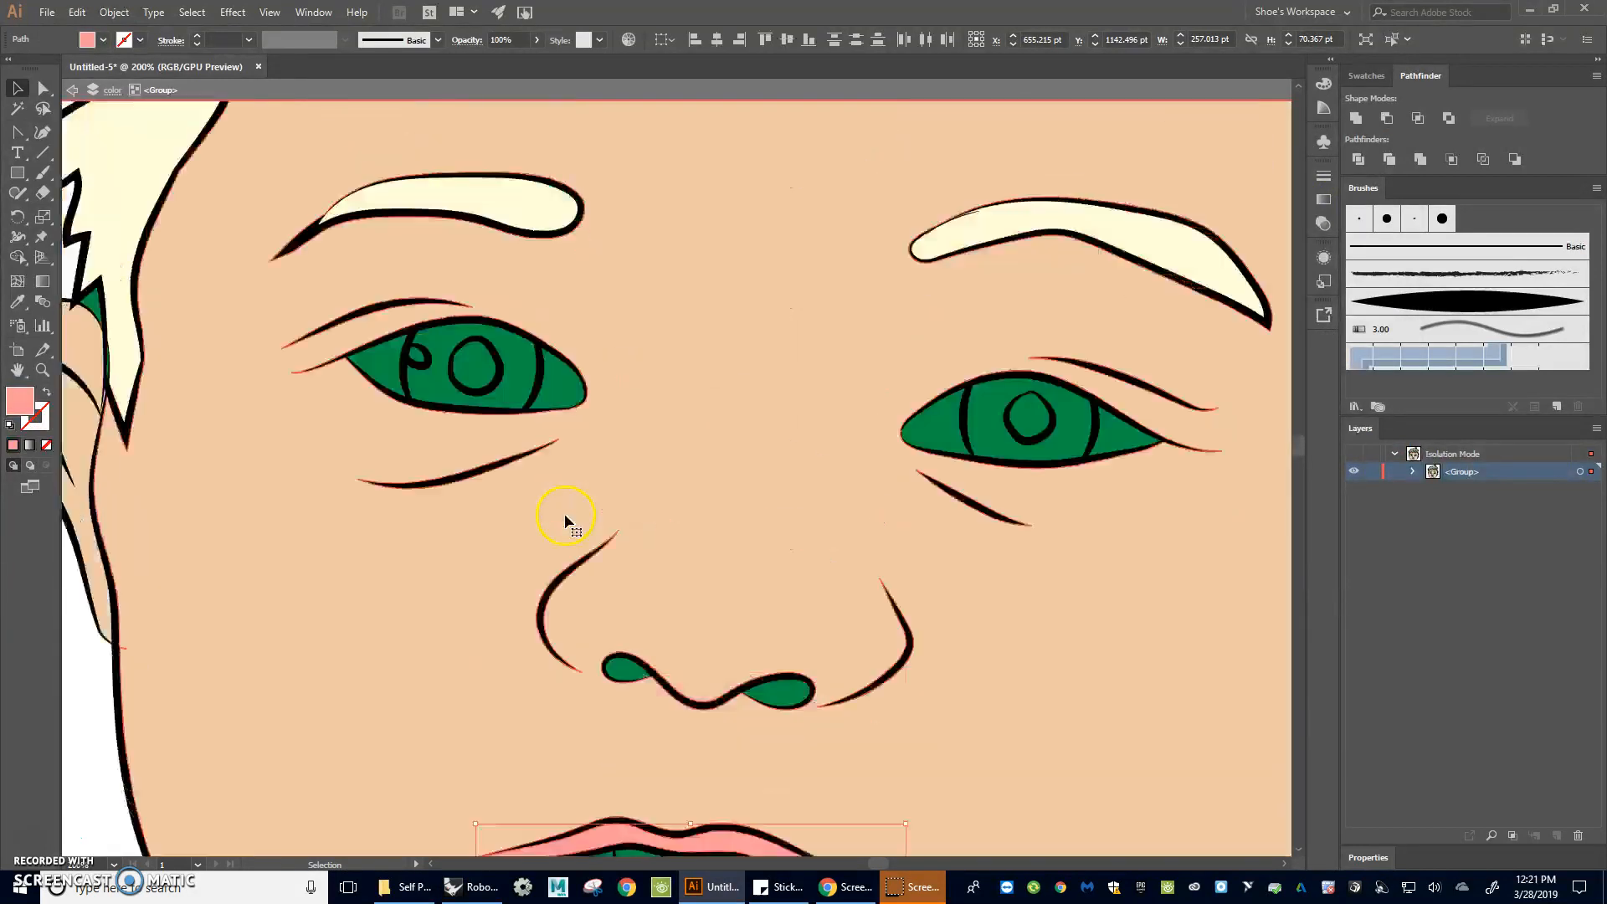
scroll(567, 521, "down", 7)
left_click(674, 593)
left_click(87, 40)
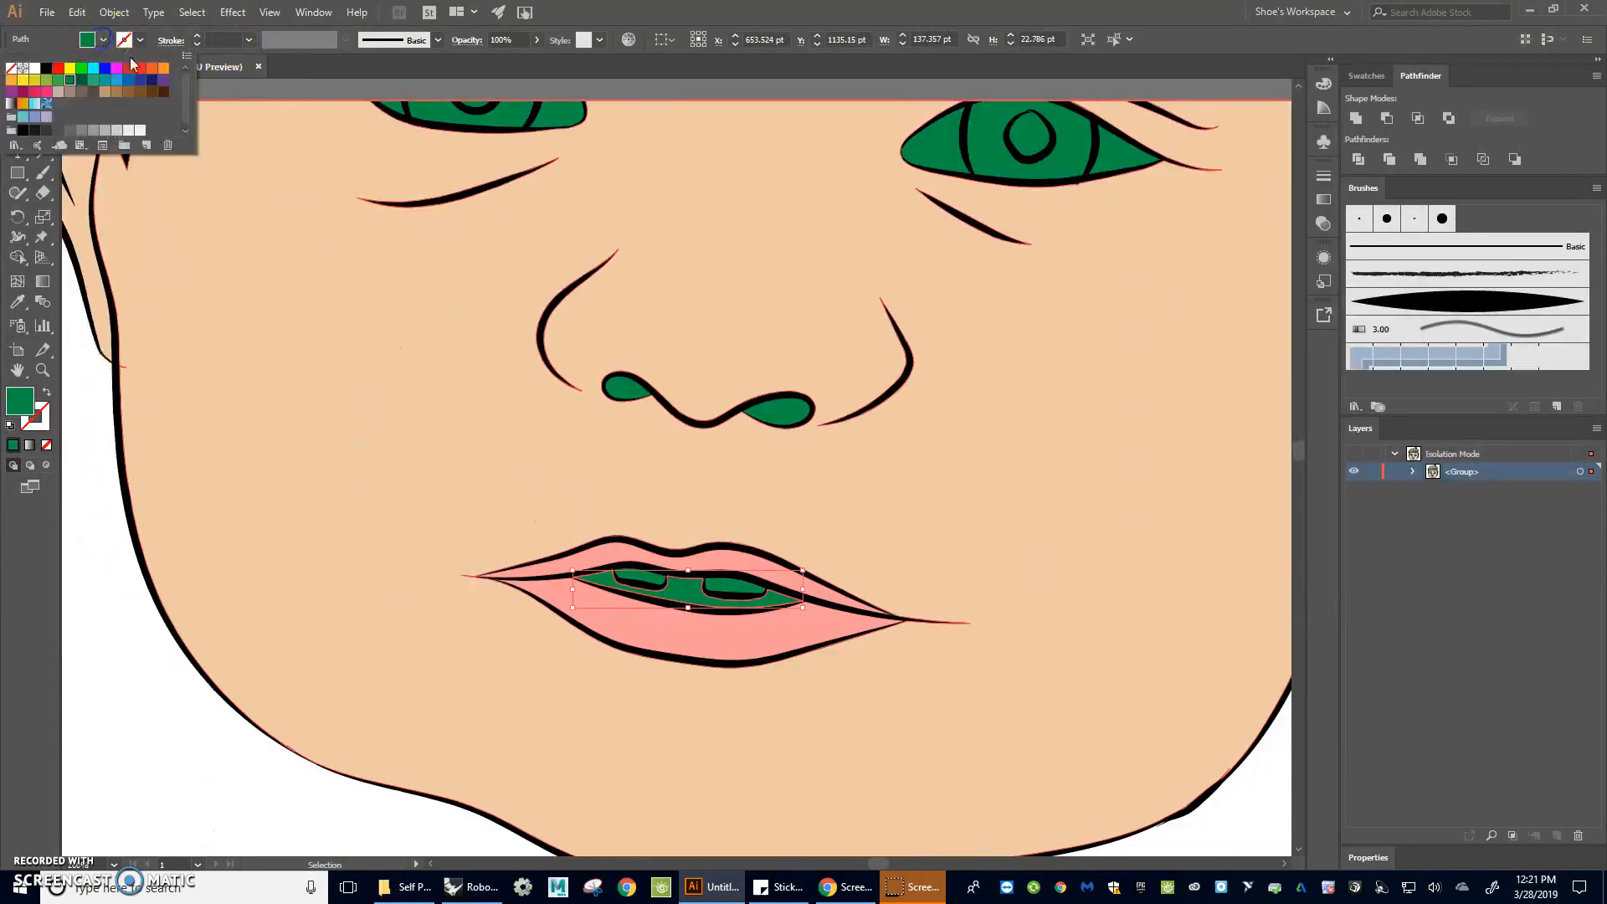
double_click(19, 400)
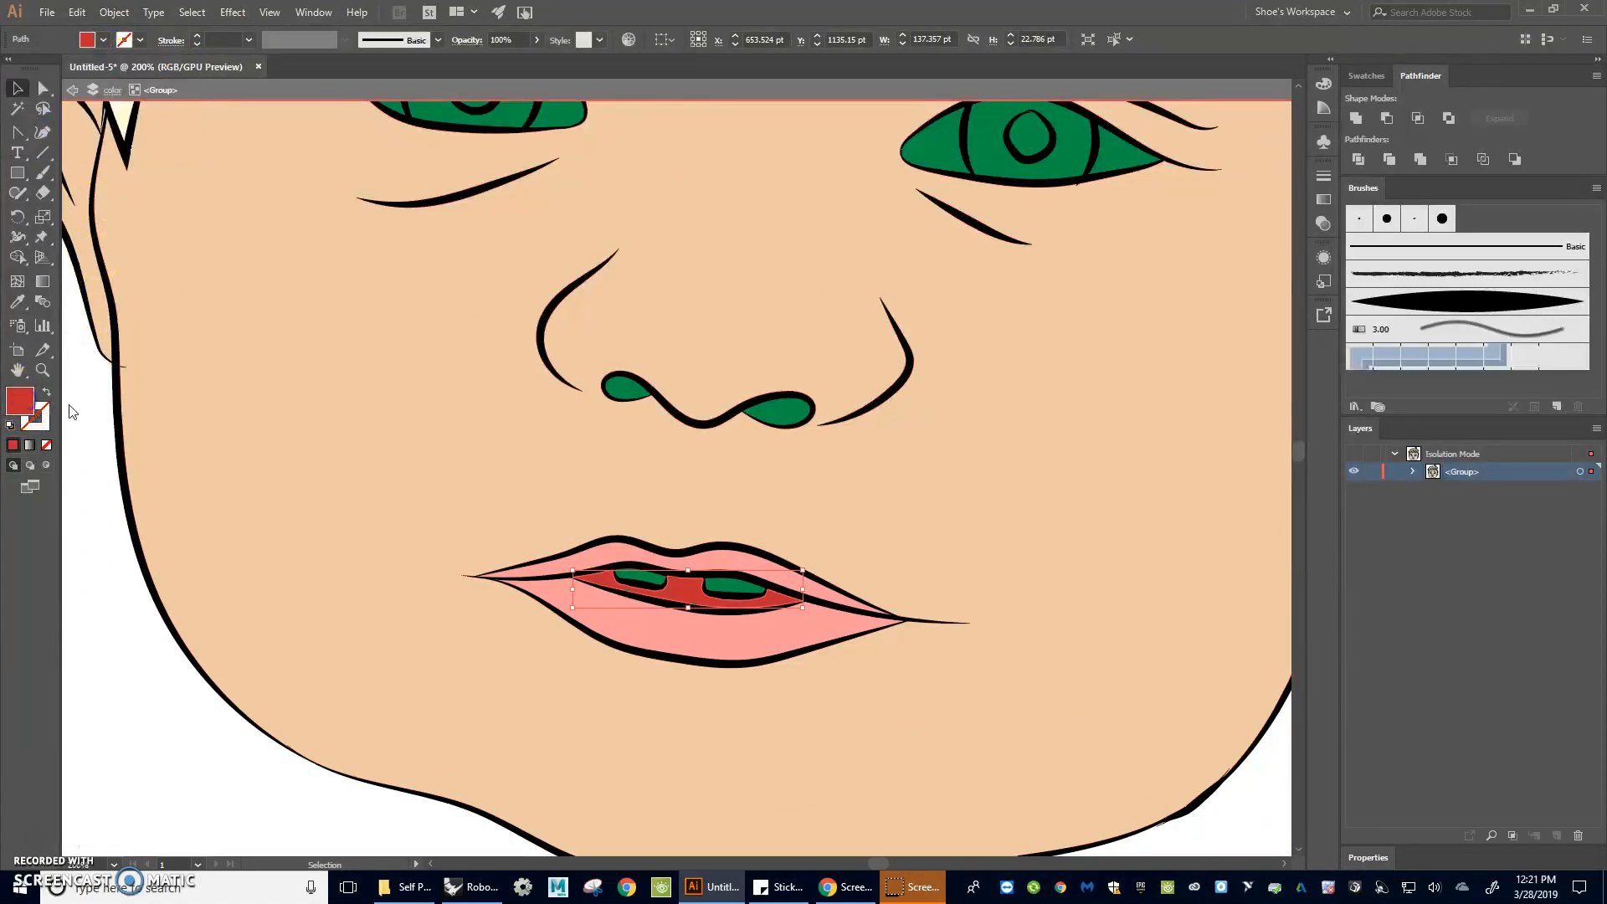
left_click(1130, 276)
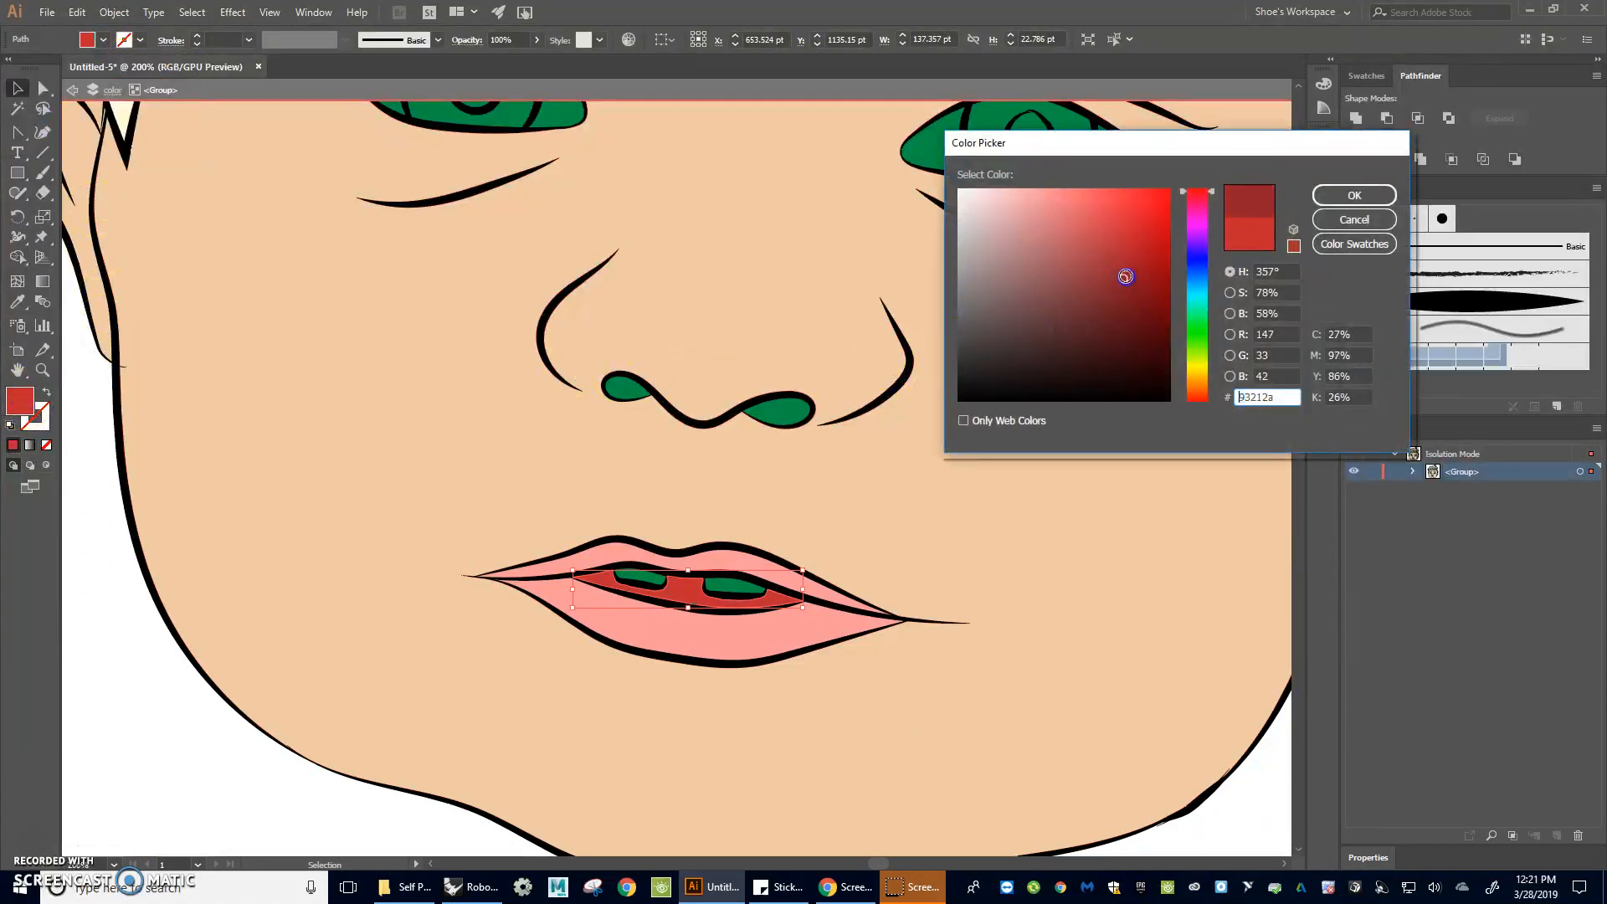
left_click(1354, 195)
Step: Select both tooth shapes in the mouth and fill them with the white swatch
left_click(734, 581)
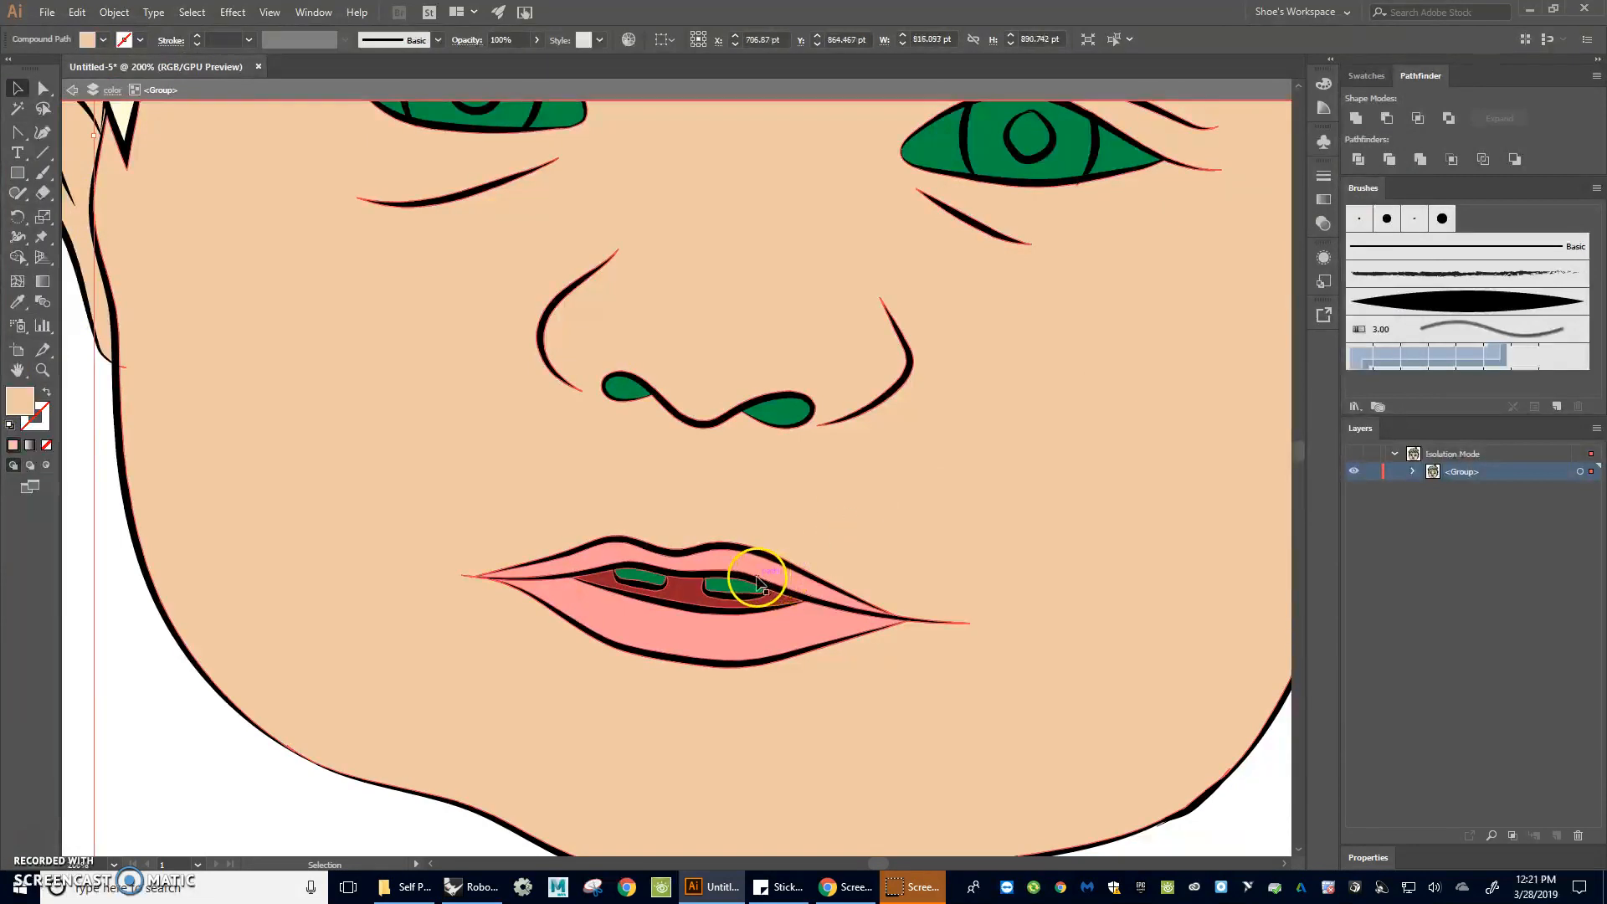
left_click(640, 576, "shift")
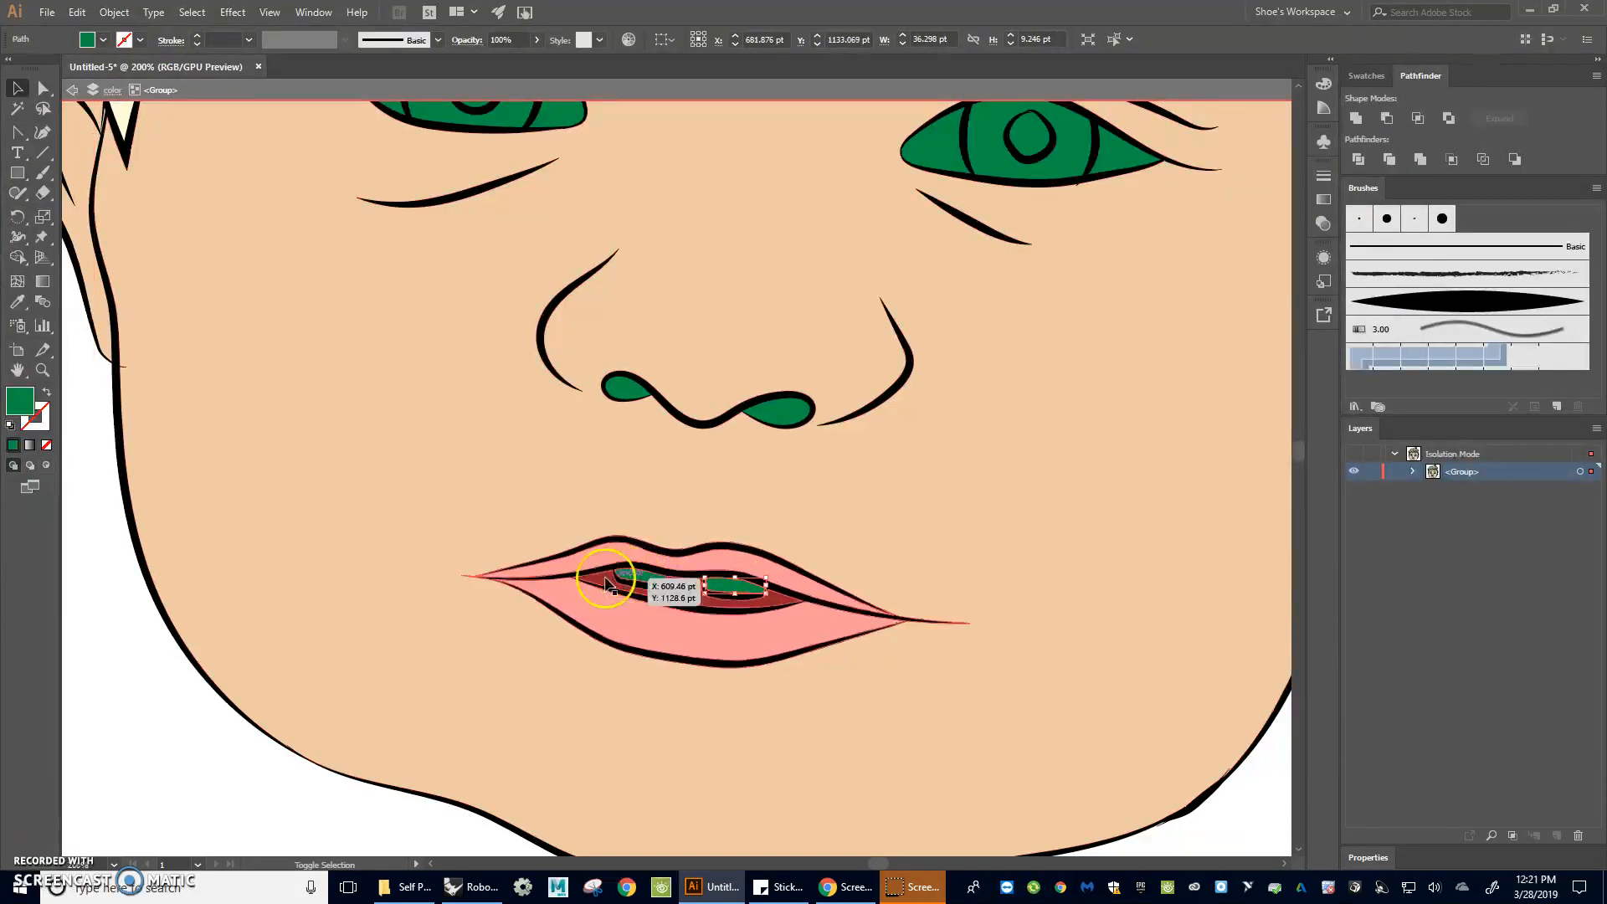
left_click(96, 40)
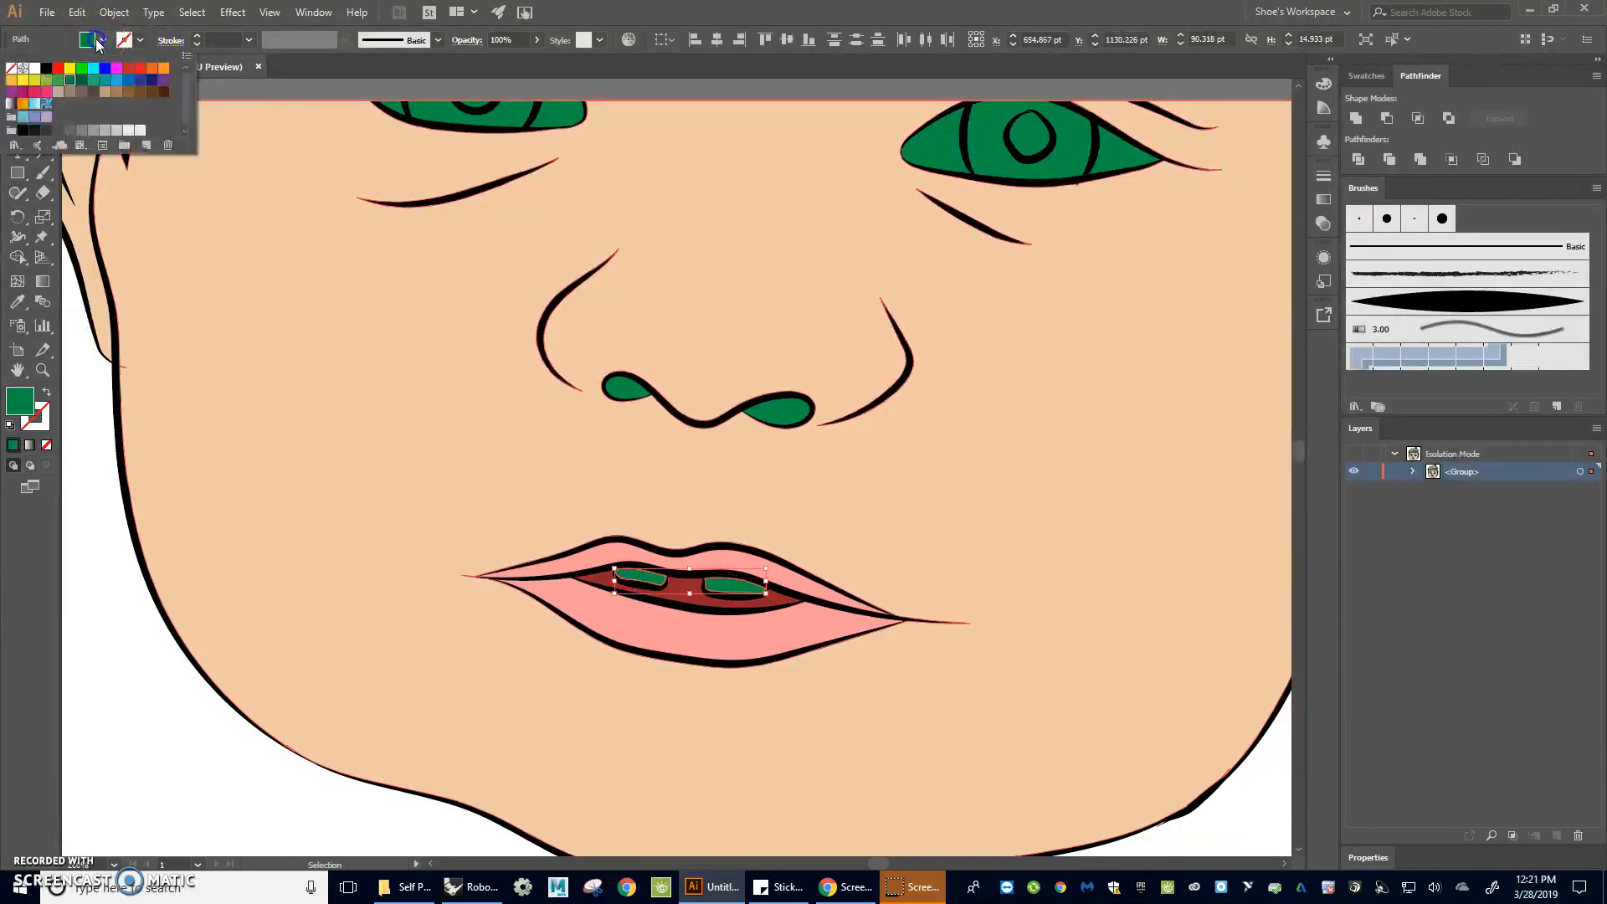
left_click(35, 71)
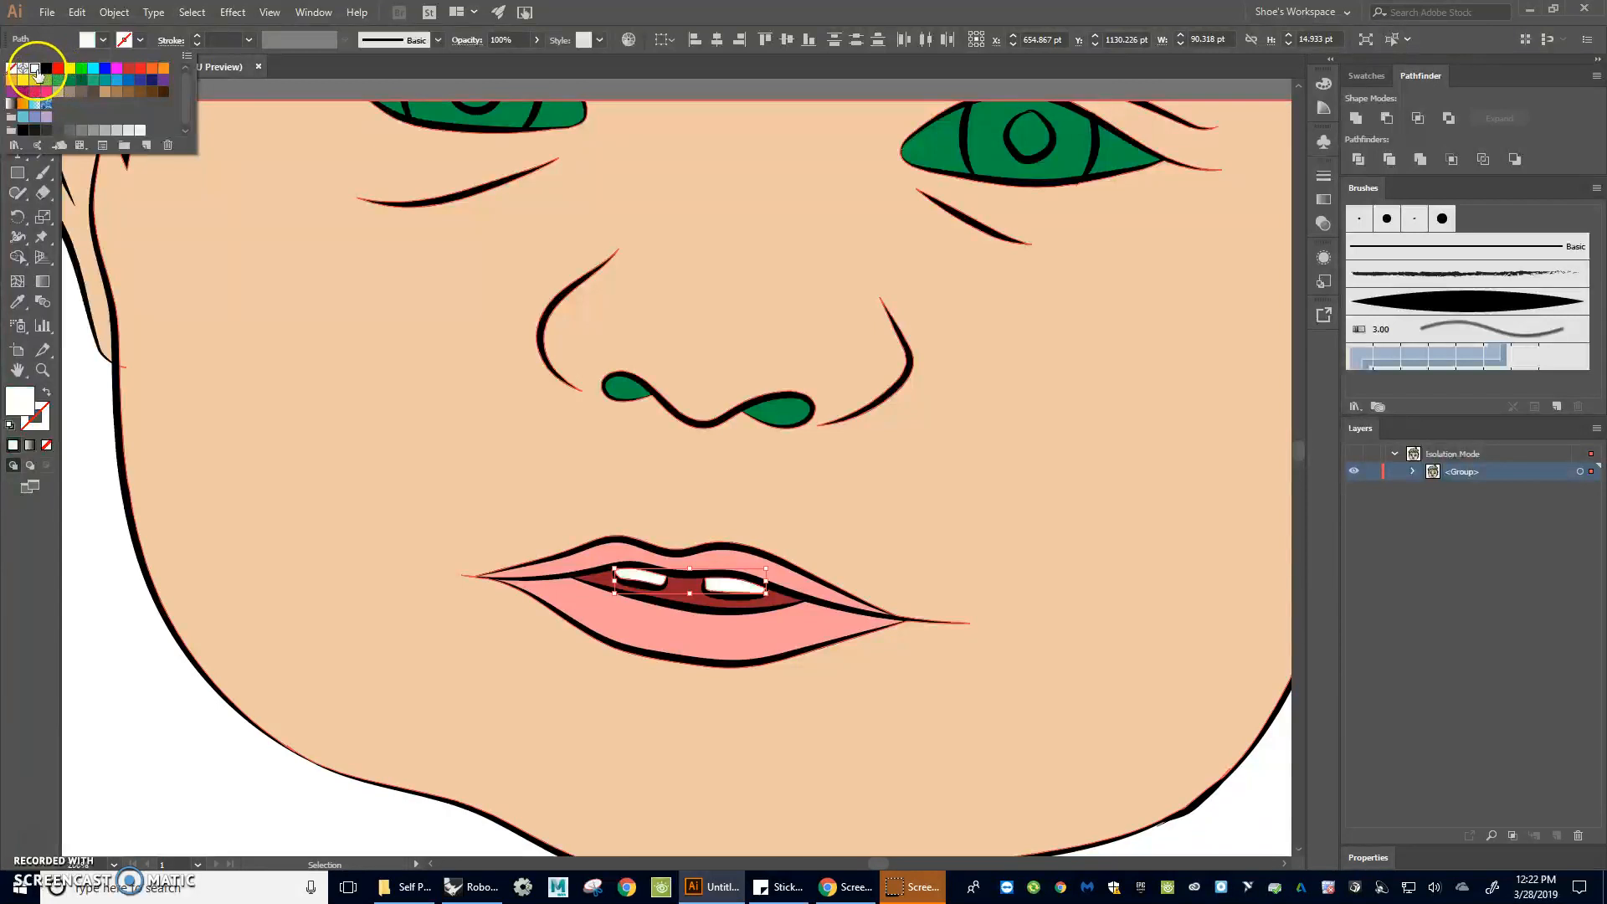
left_click(569, 482)
Step: Select both nostril shapes and fill them with the dark brown swatch
scroll(539, 475, "up", 2)
left_click(614, 469)
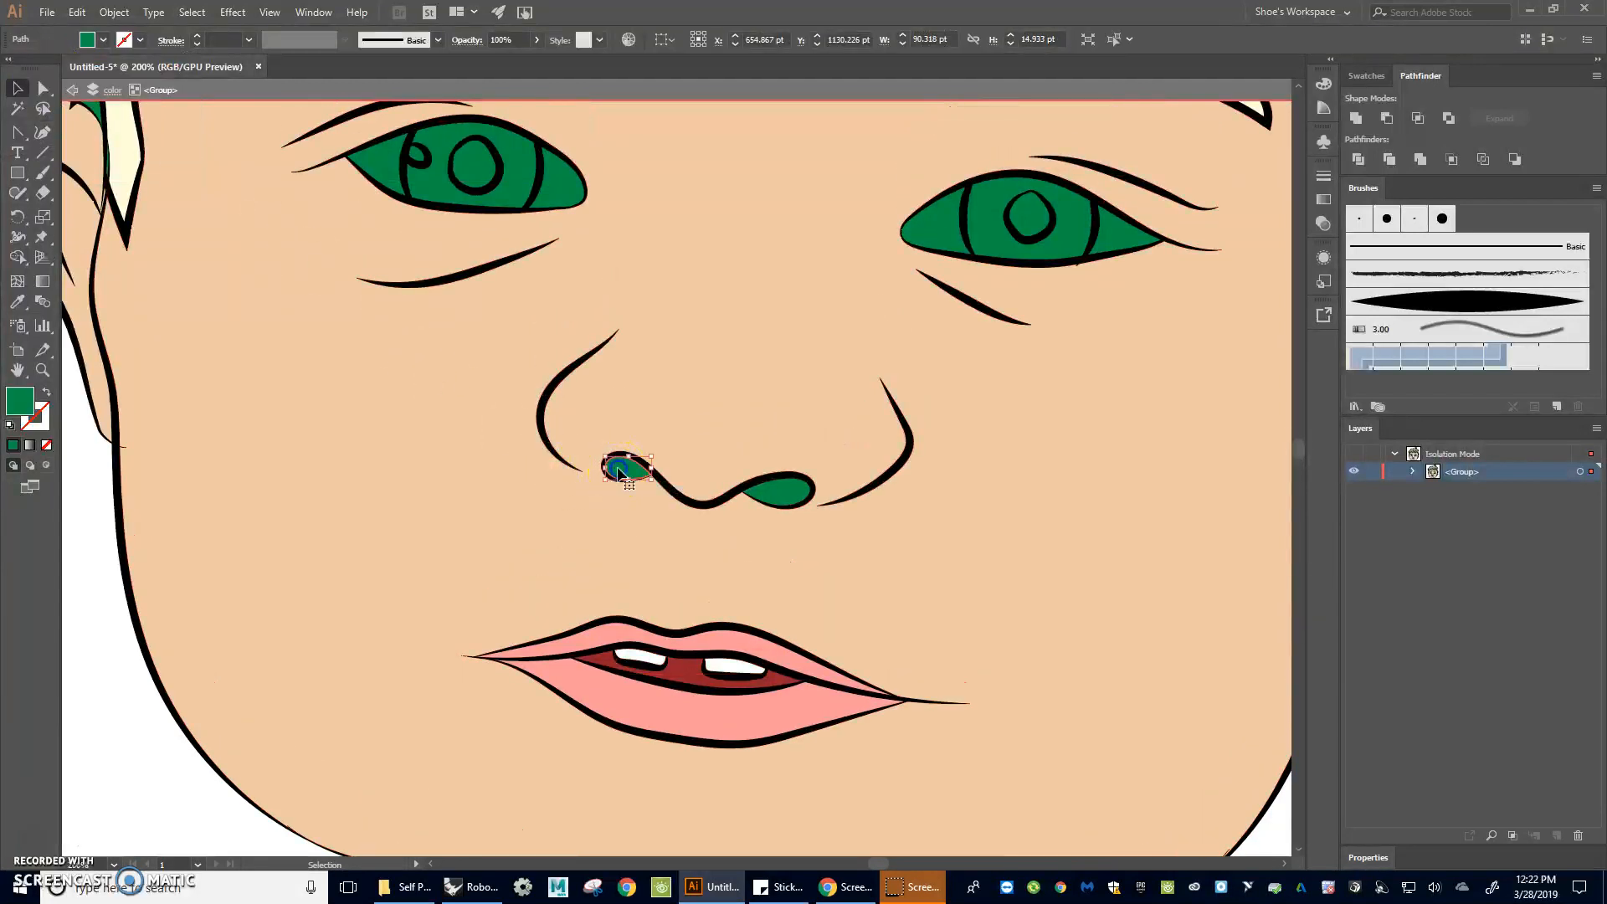
left_click(782, 491, "shift")
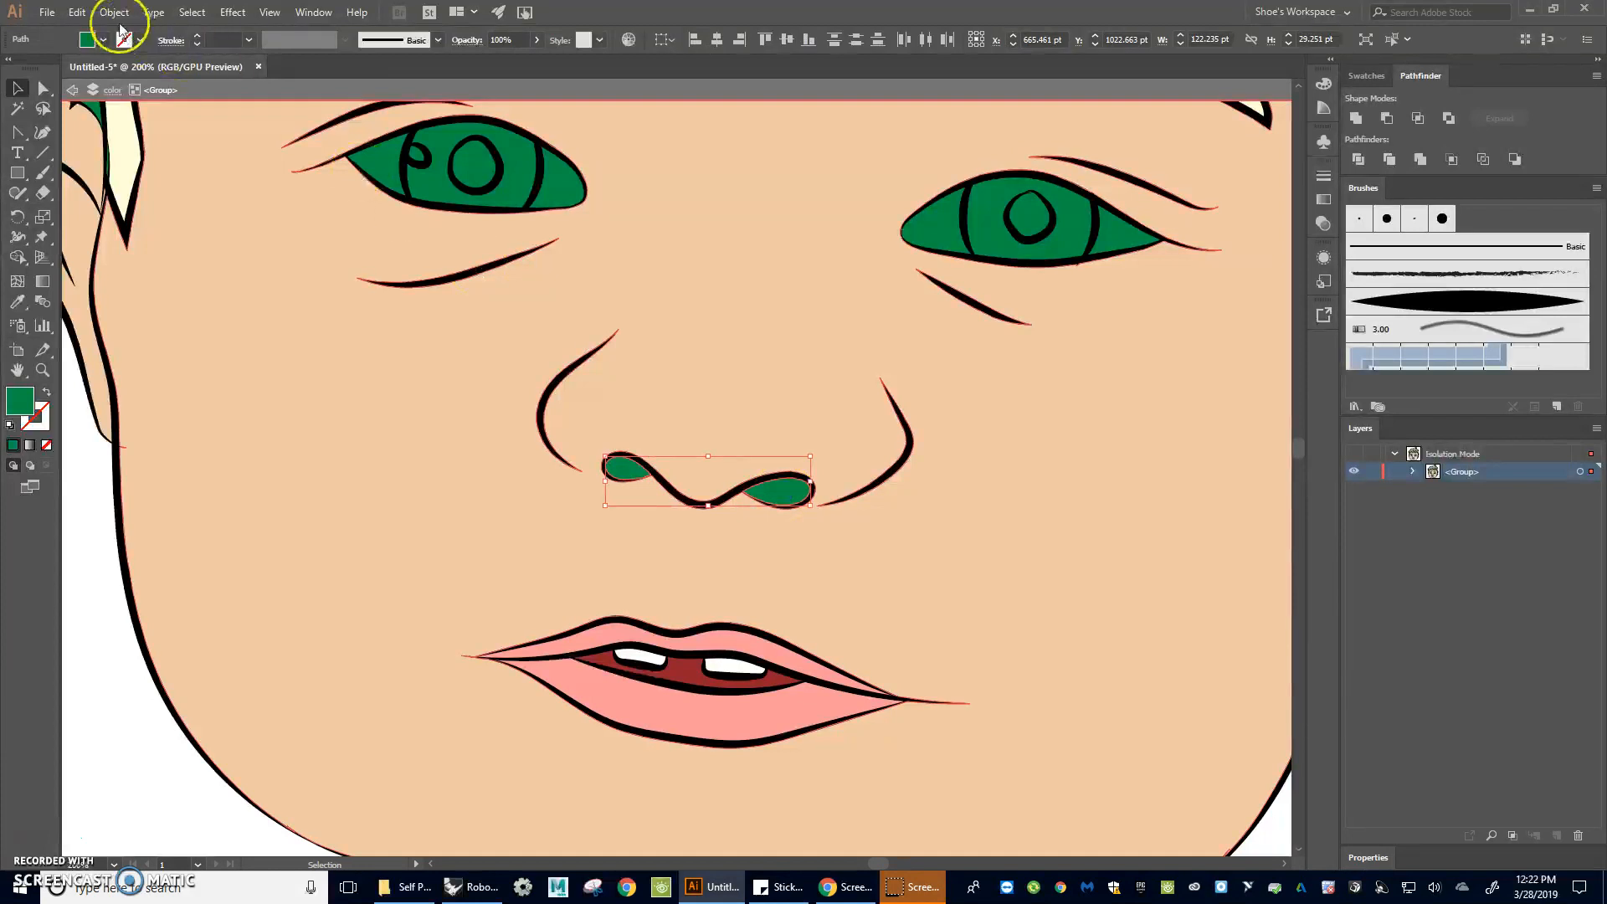
left_click(99, 40)
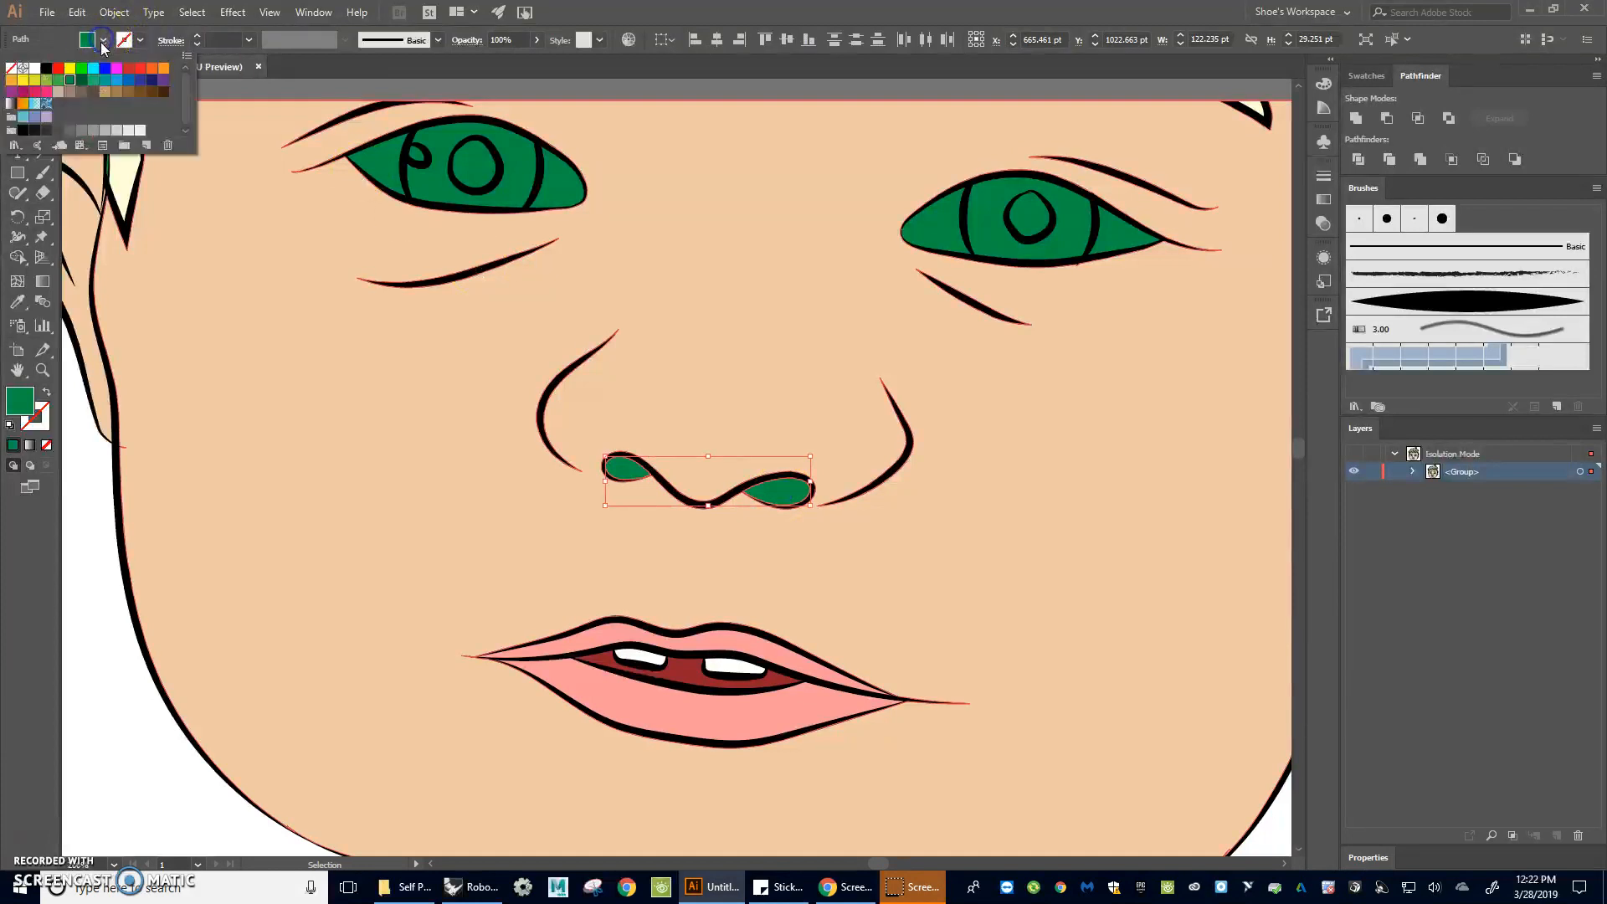
left_click(163, 92)
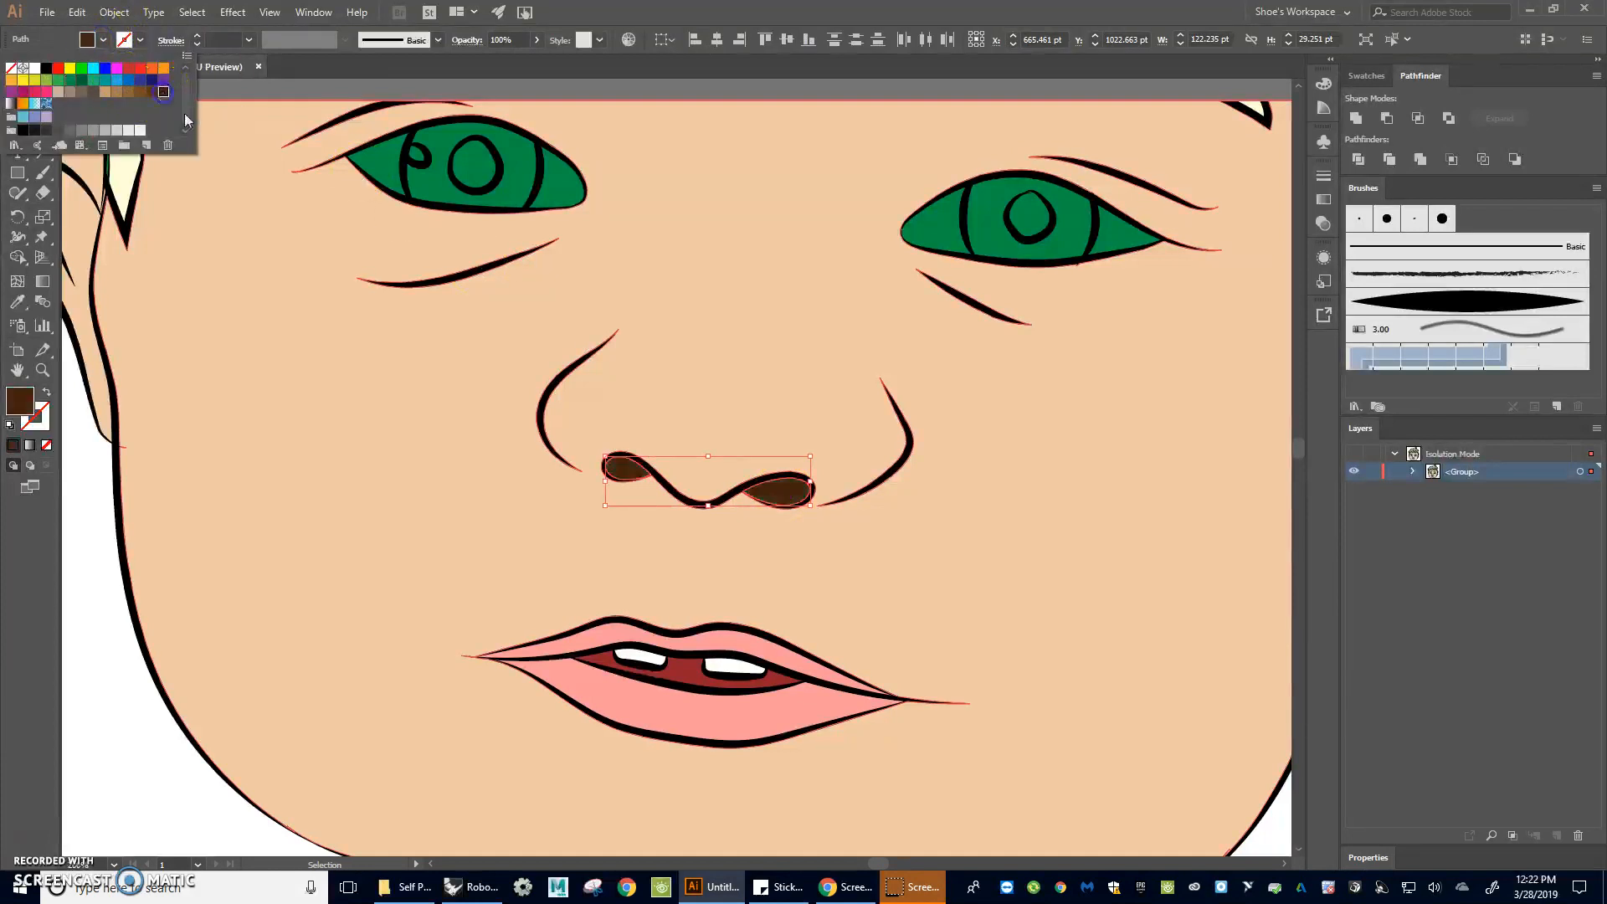
left_click(335, 458)
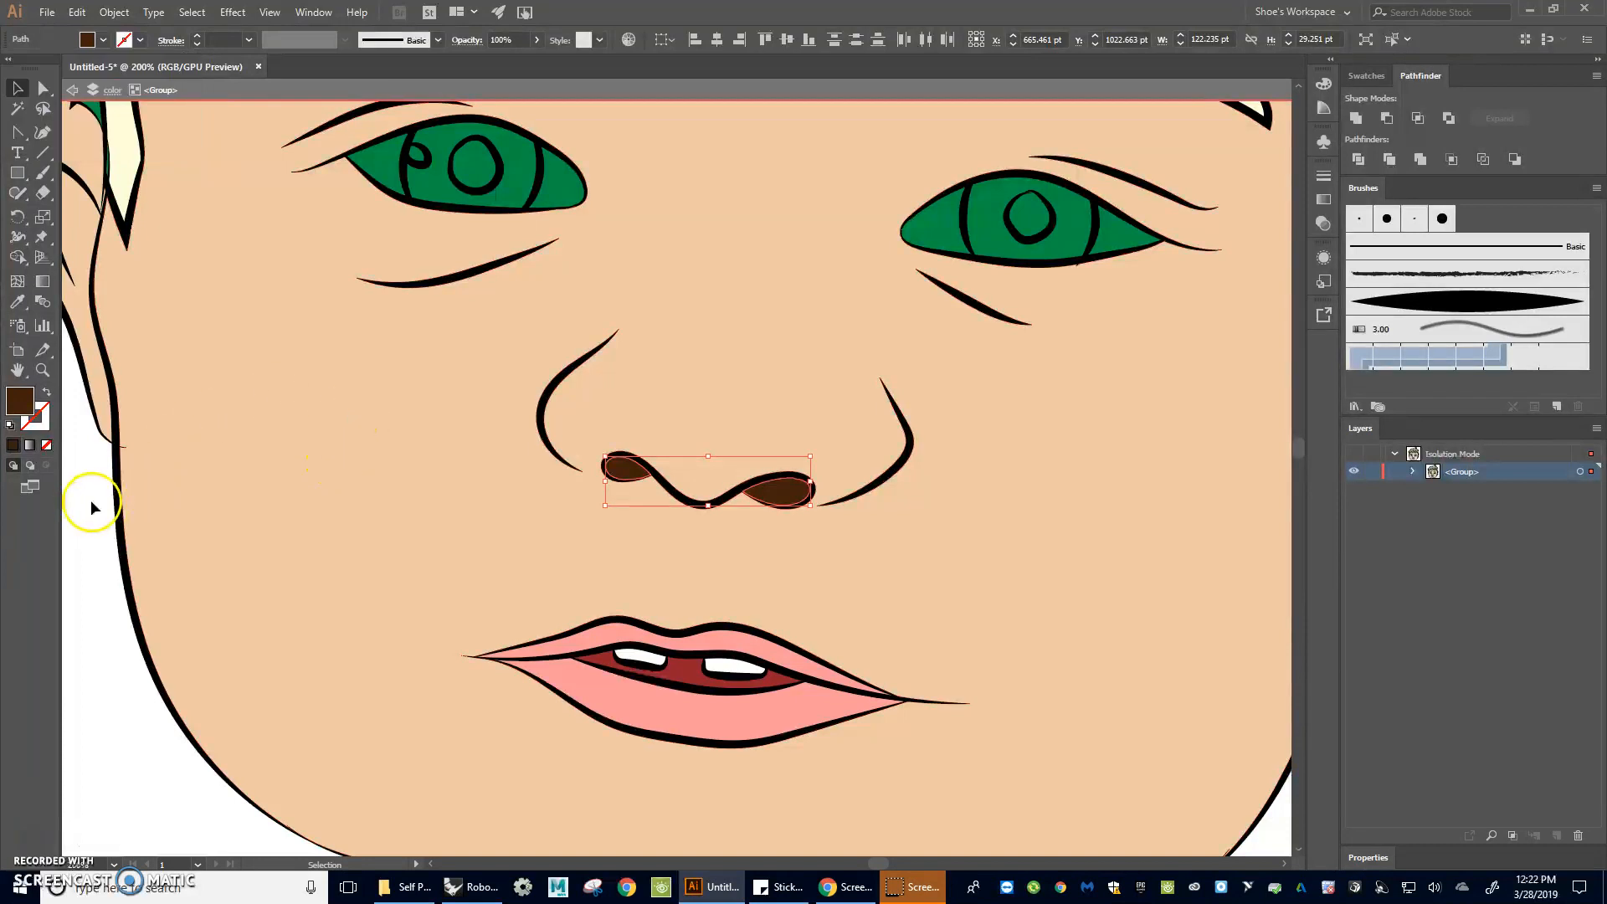
left_click(387, 389)
Step: Select the eye-white shapes on either side of both irises and fill them with the white swatch
scroll(395, 395, "up", 4)
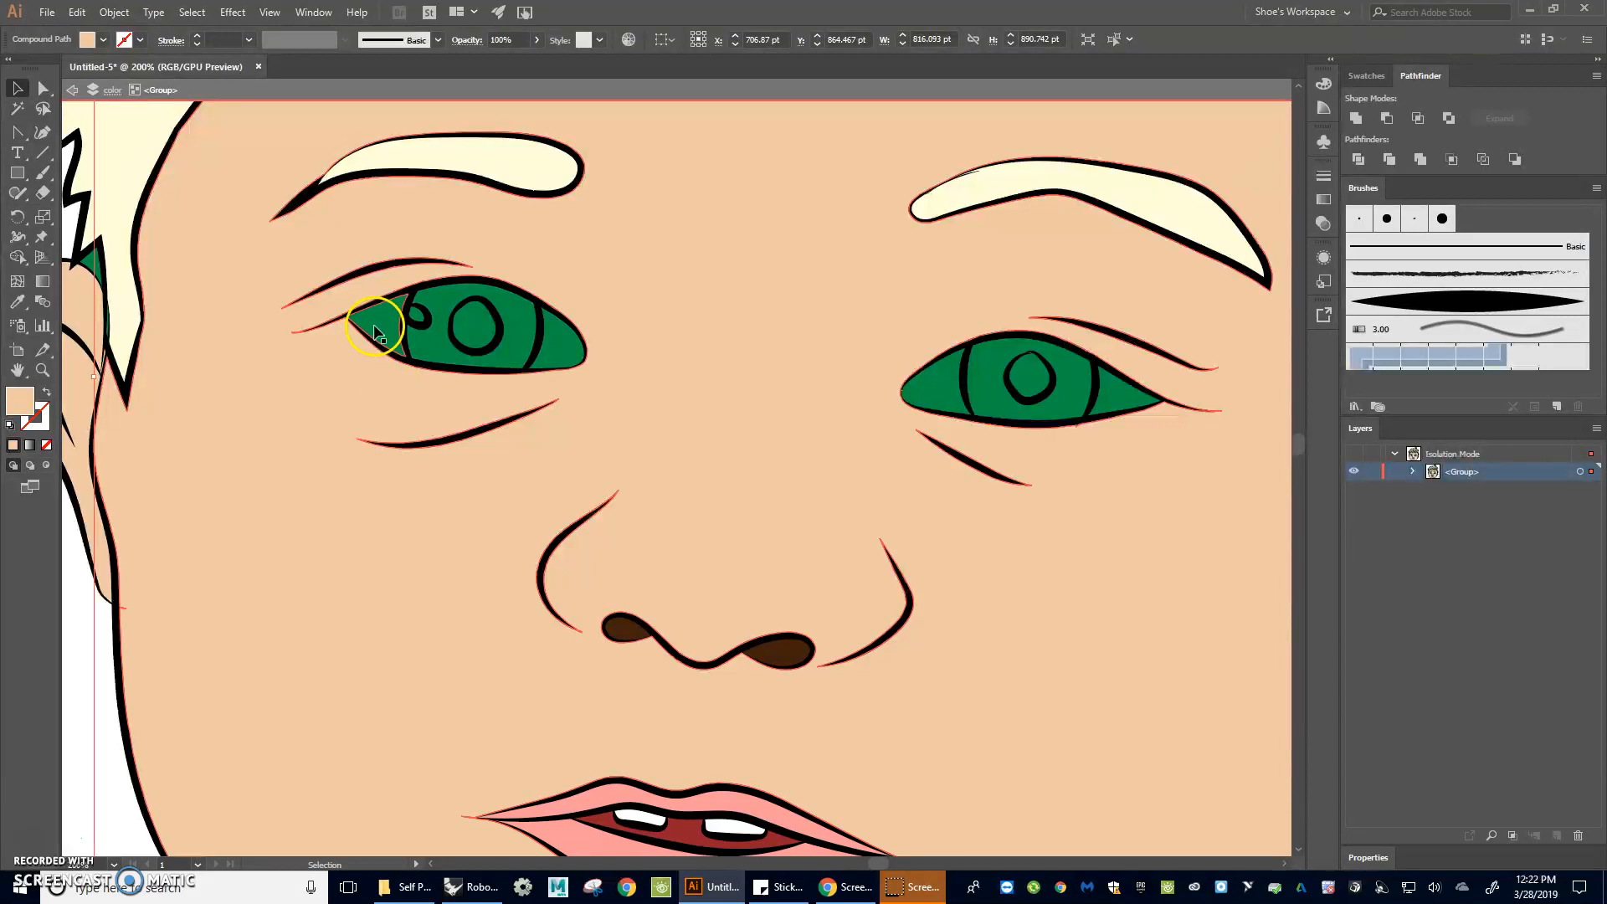
left_click(375, 330)
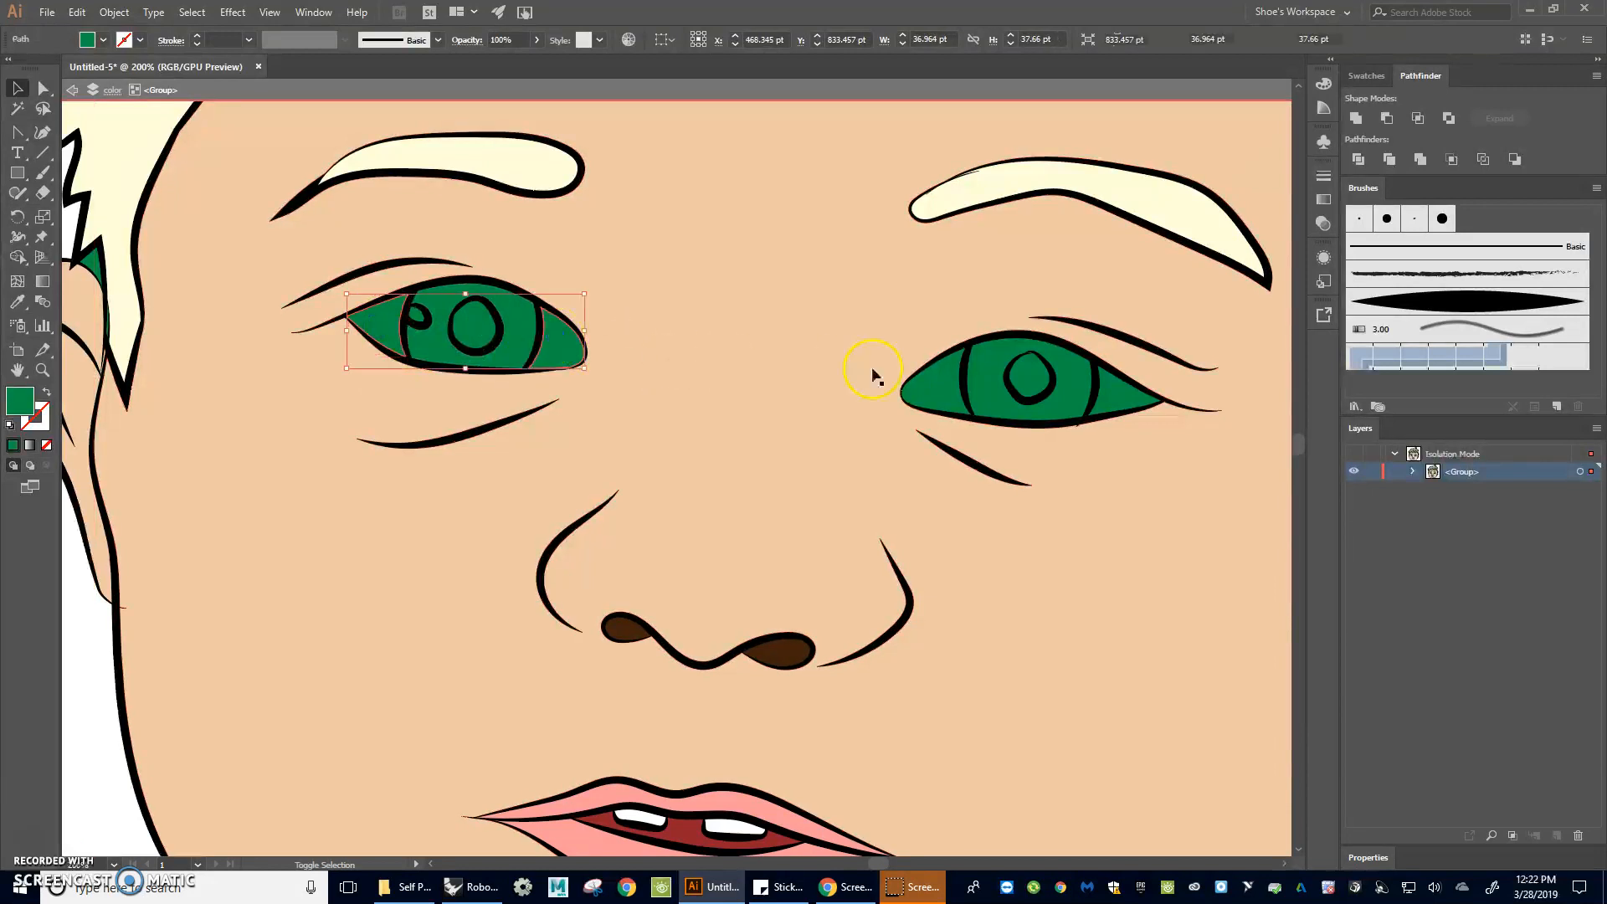
left_click(926, 373, "shift")
left_click(1109, 400, "shift")
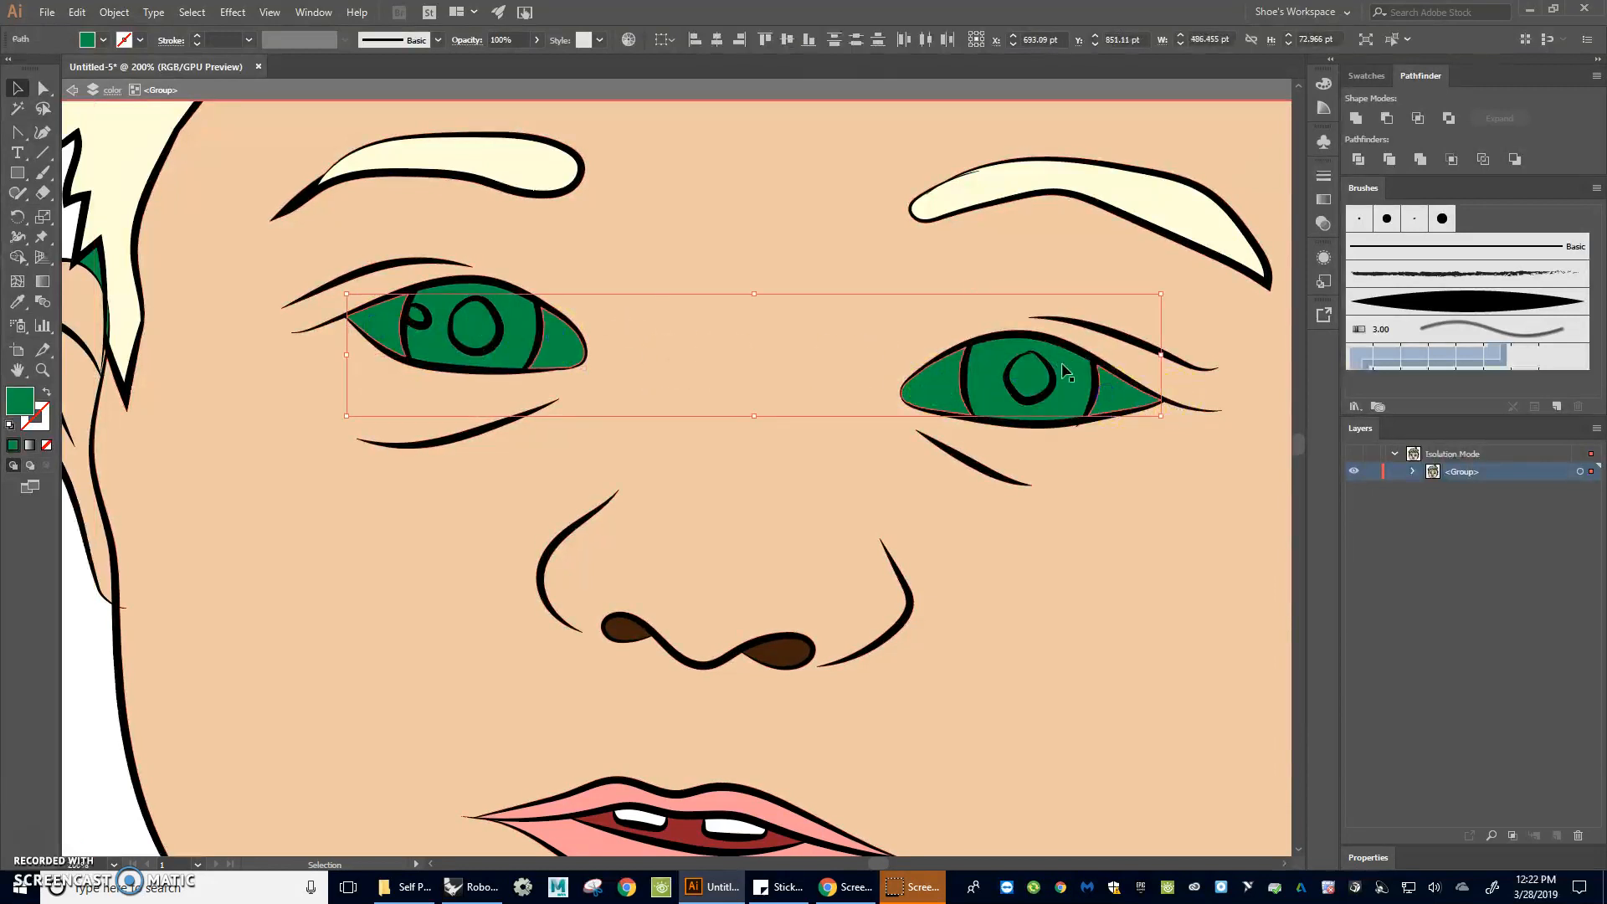
left_click(102, 40)
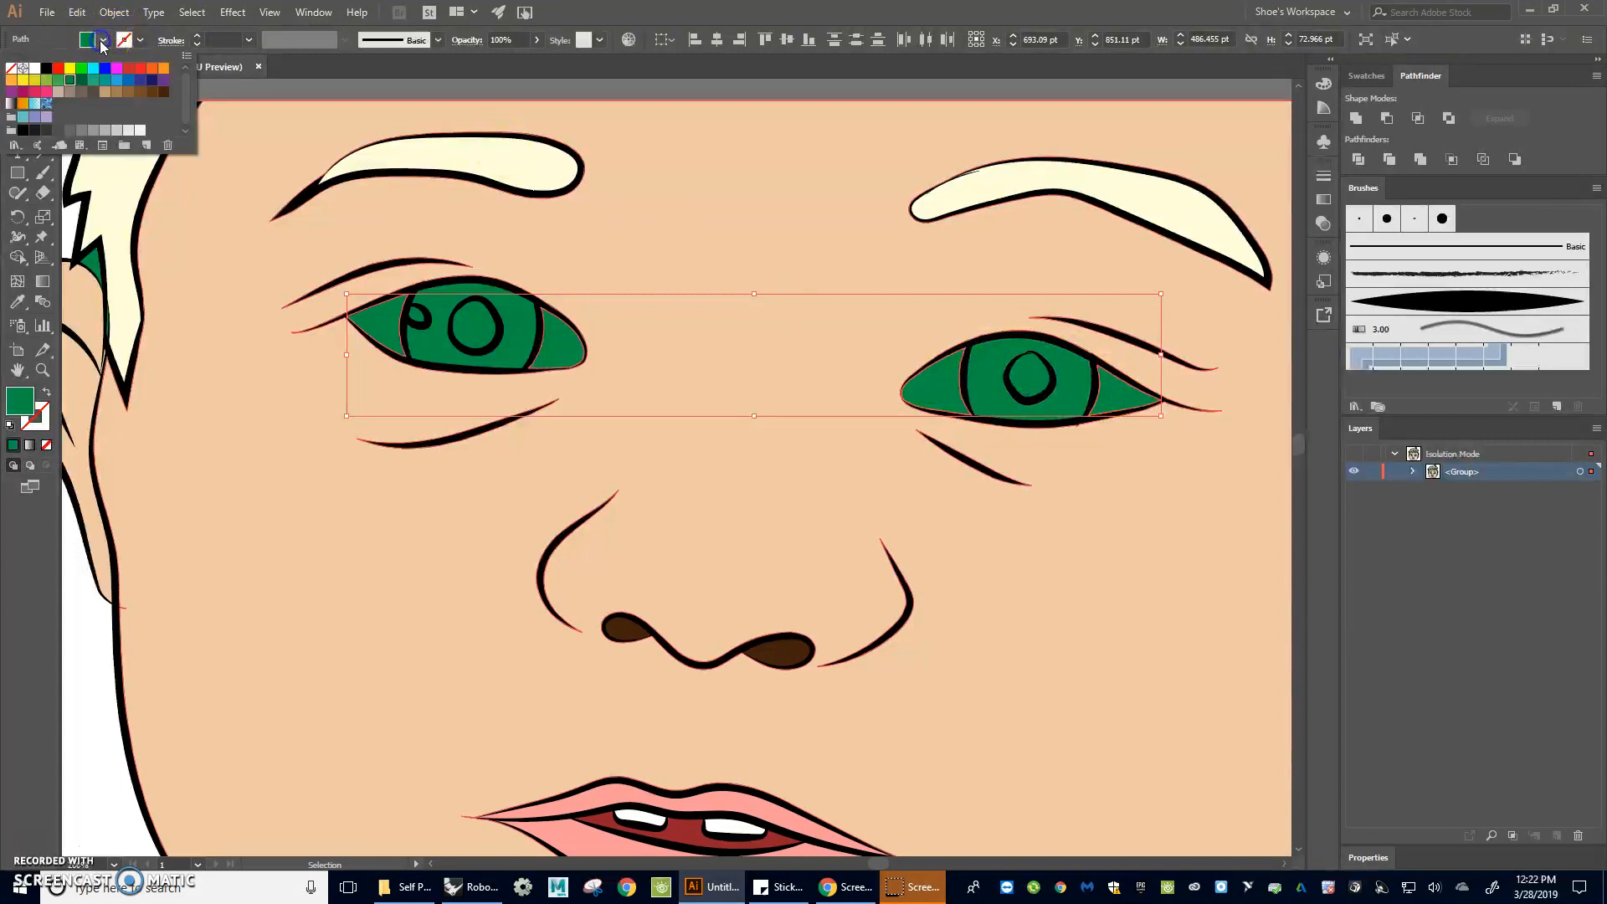
left_click(35, 68)
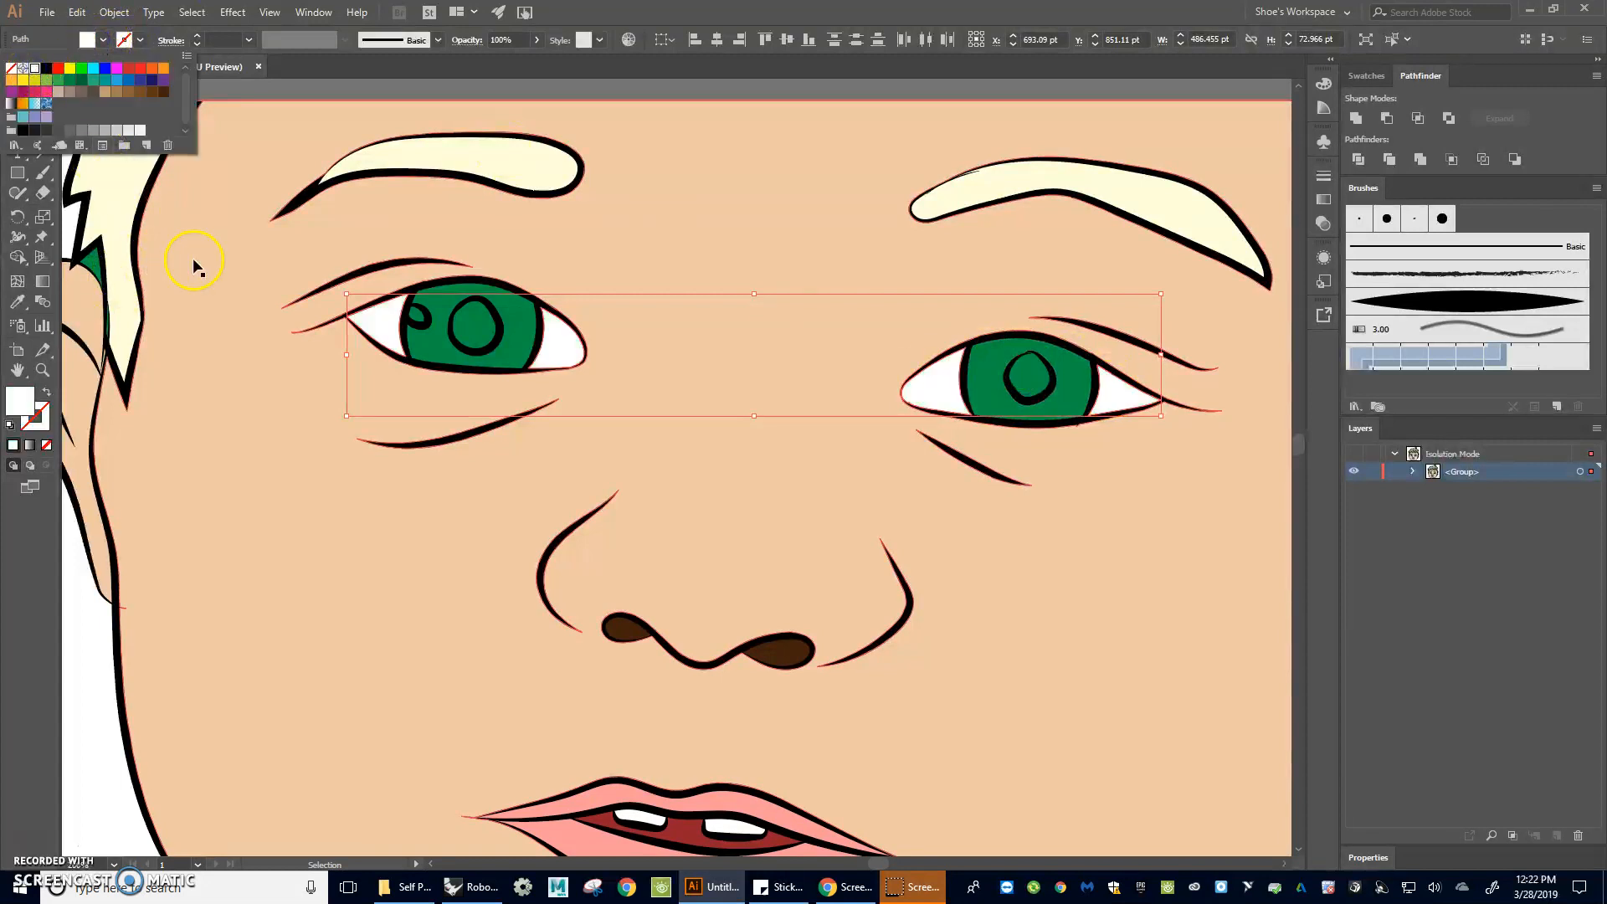
Step: Delete the stray green sliver between the hair and the ear, and clear the selection
left_click(91, 265)
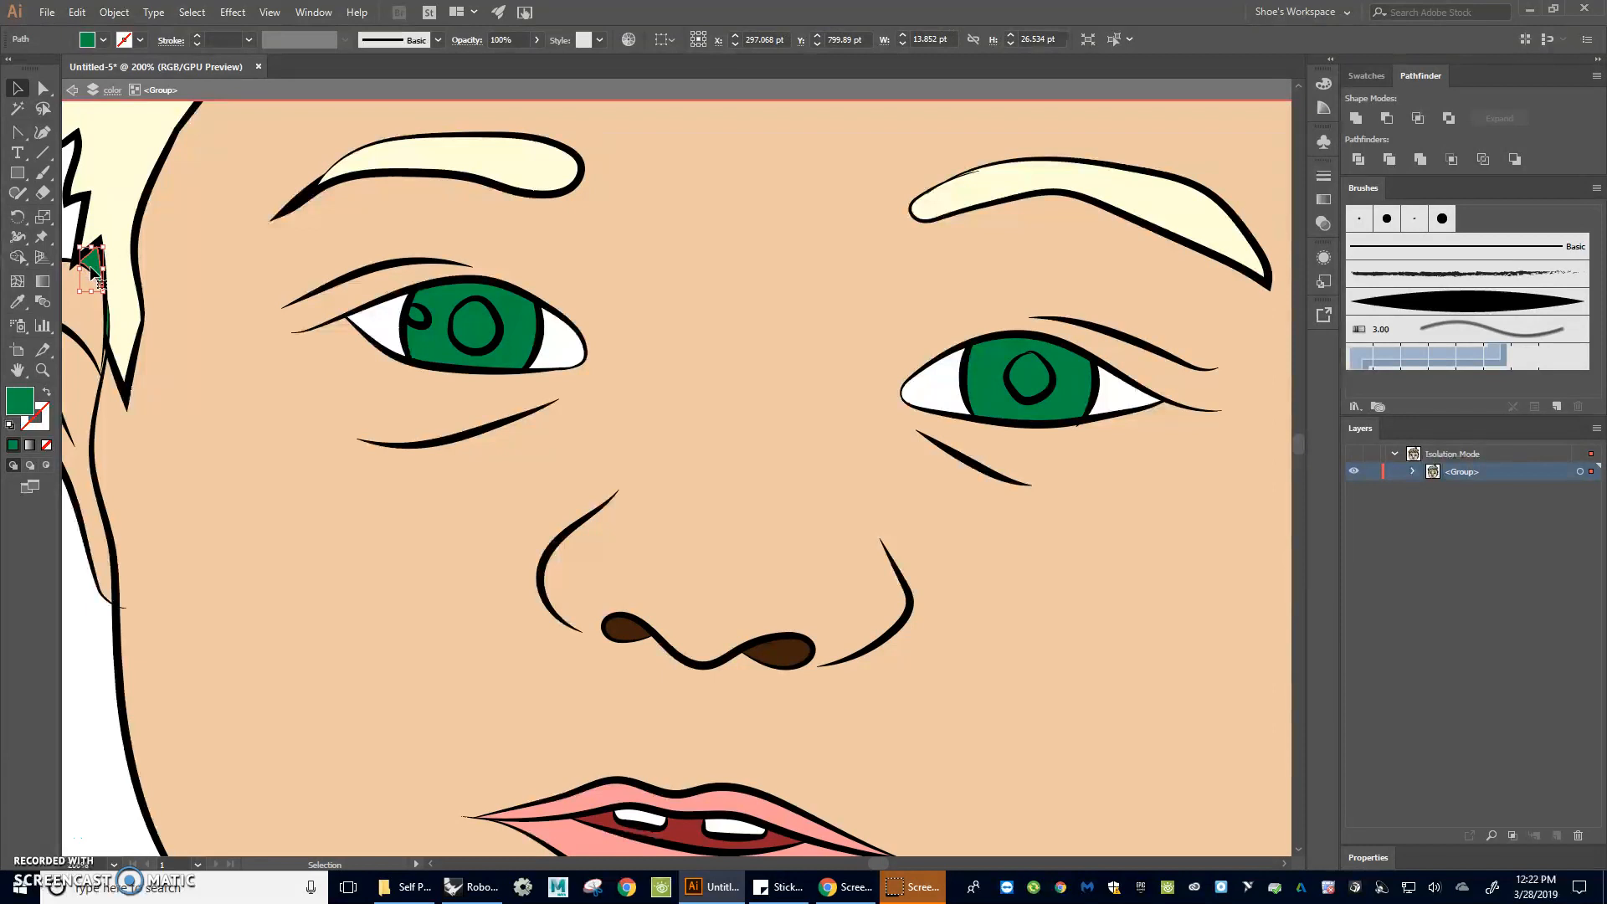
left_click(266, 321)
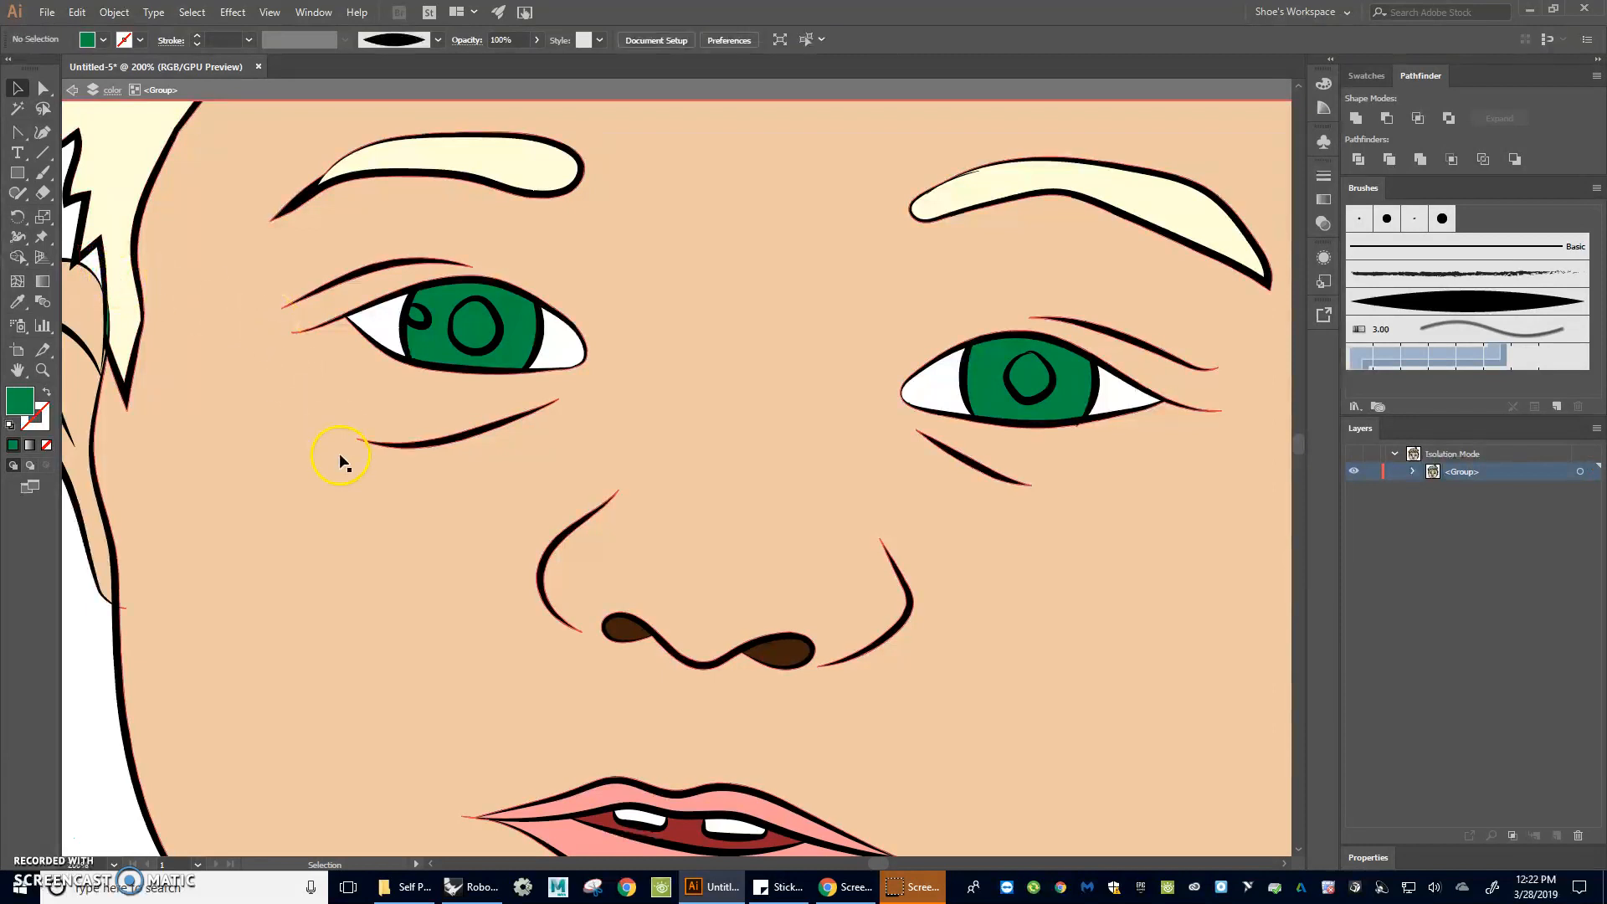
Step: Select both pupil shapes and fill them with the near-black gray swatch
scroll(340, 460, "up", 2)
left_click(492, 405)
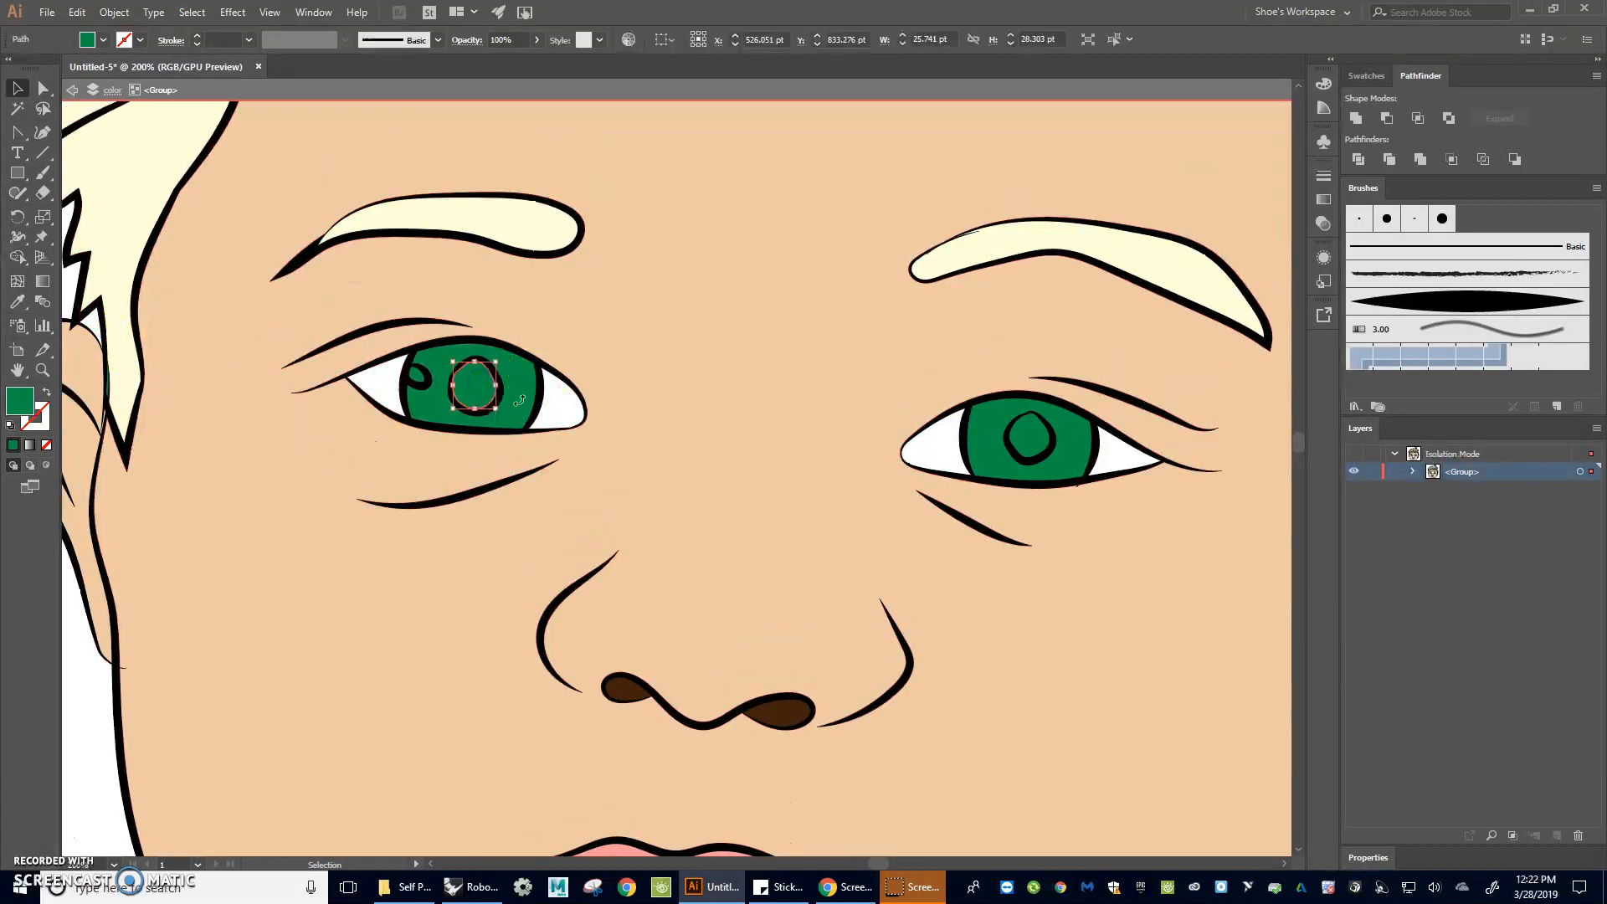
left_click(1015, 437, "shift")
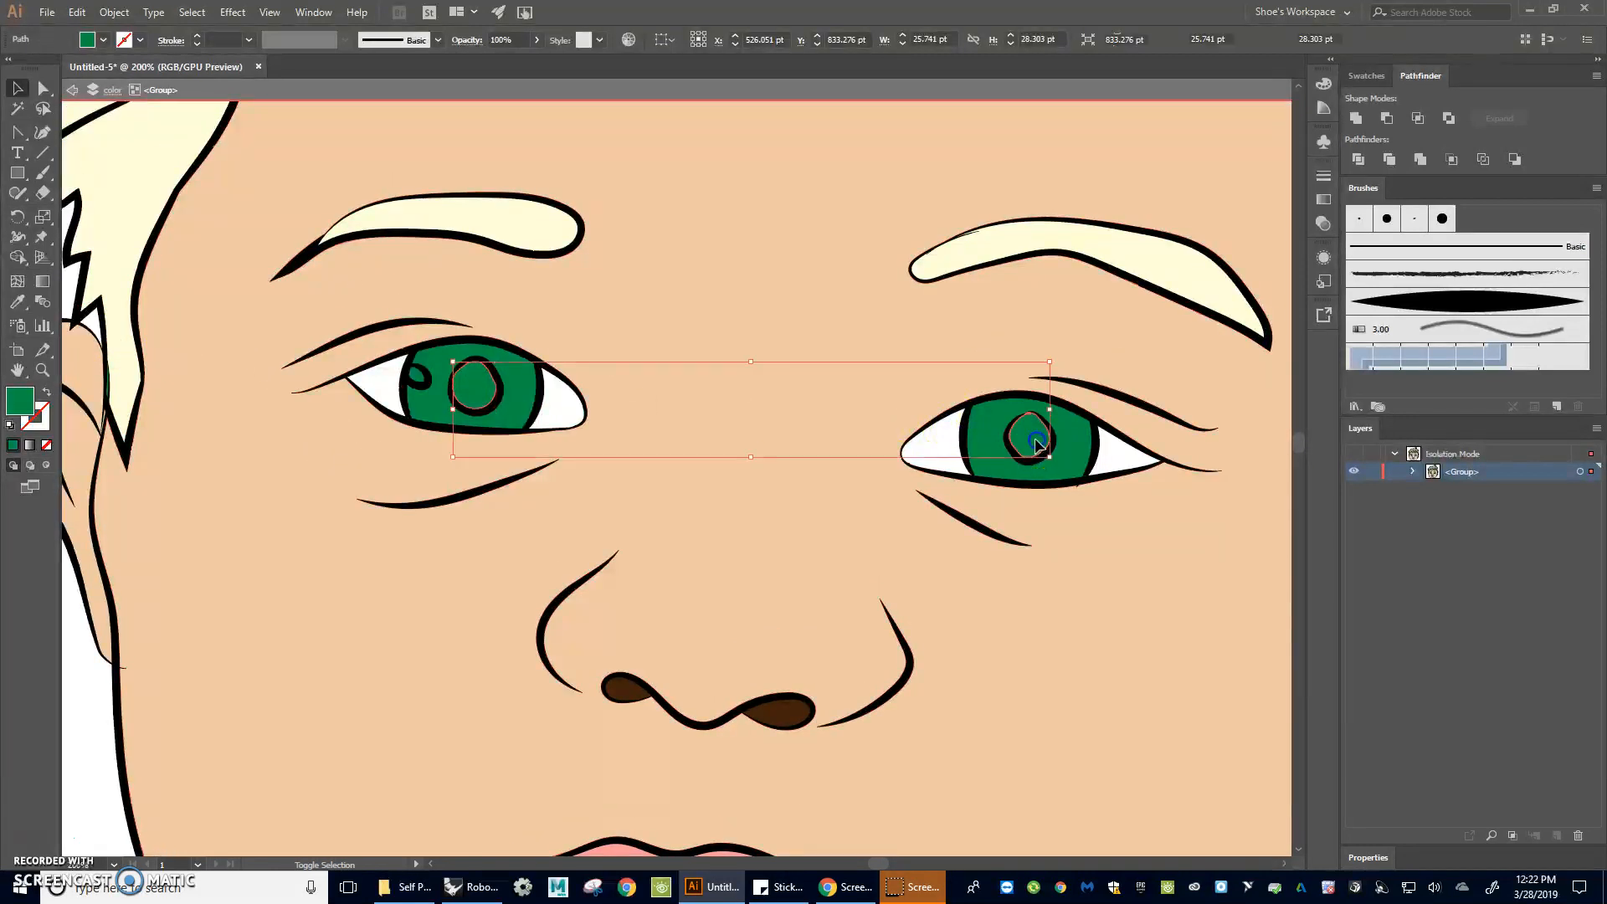
left_click(103, 42)
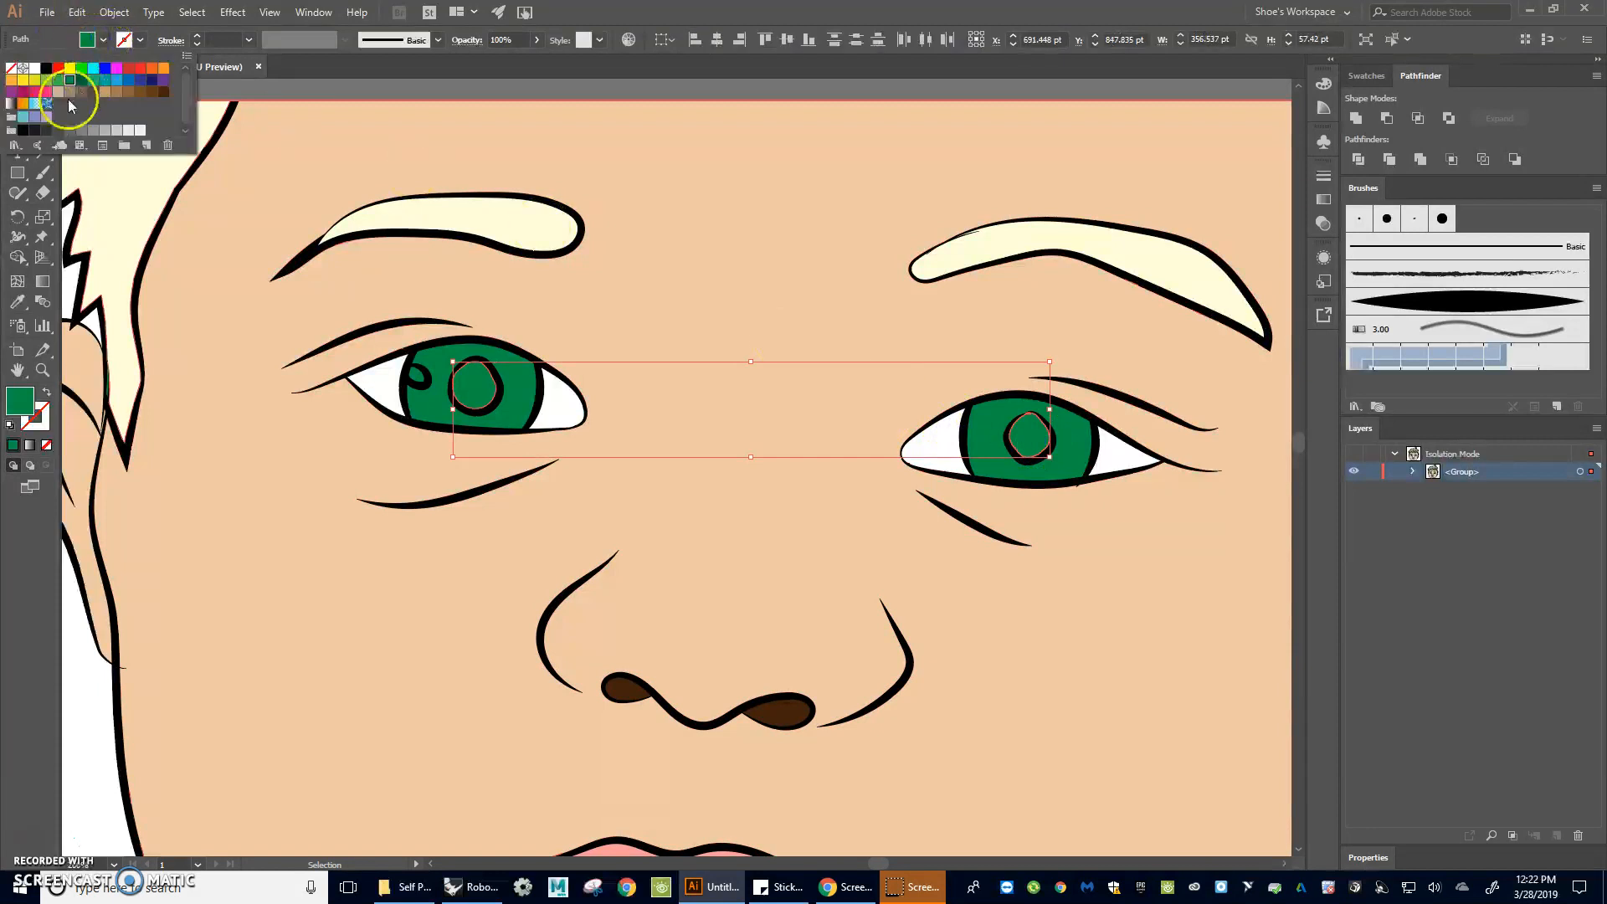
left_click(36, 133)
left_click(263, 400)
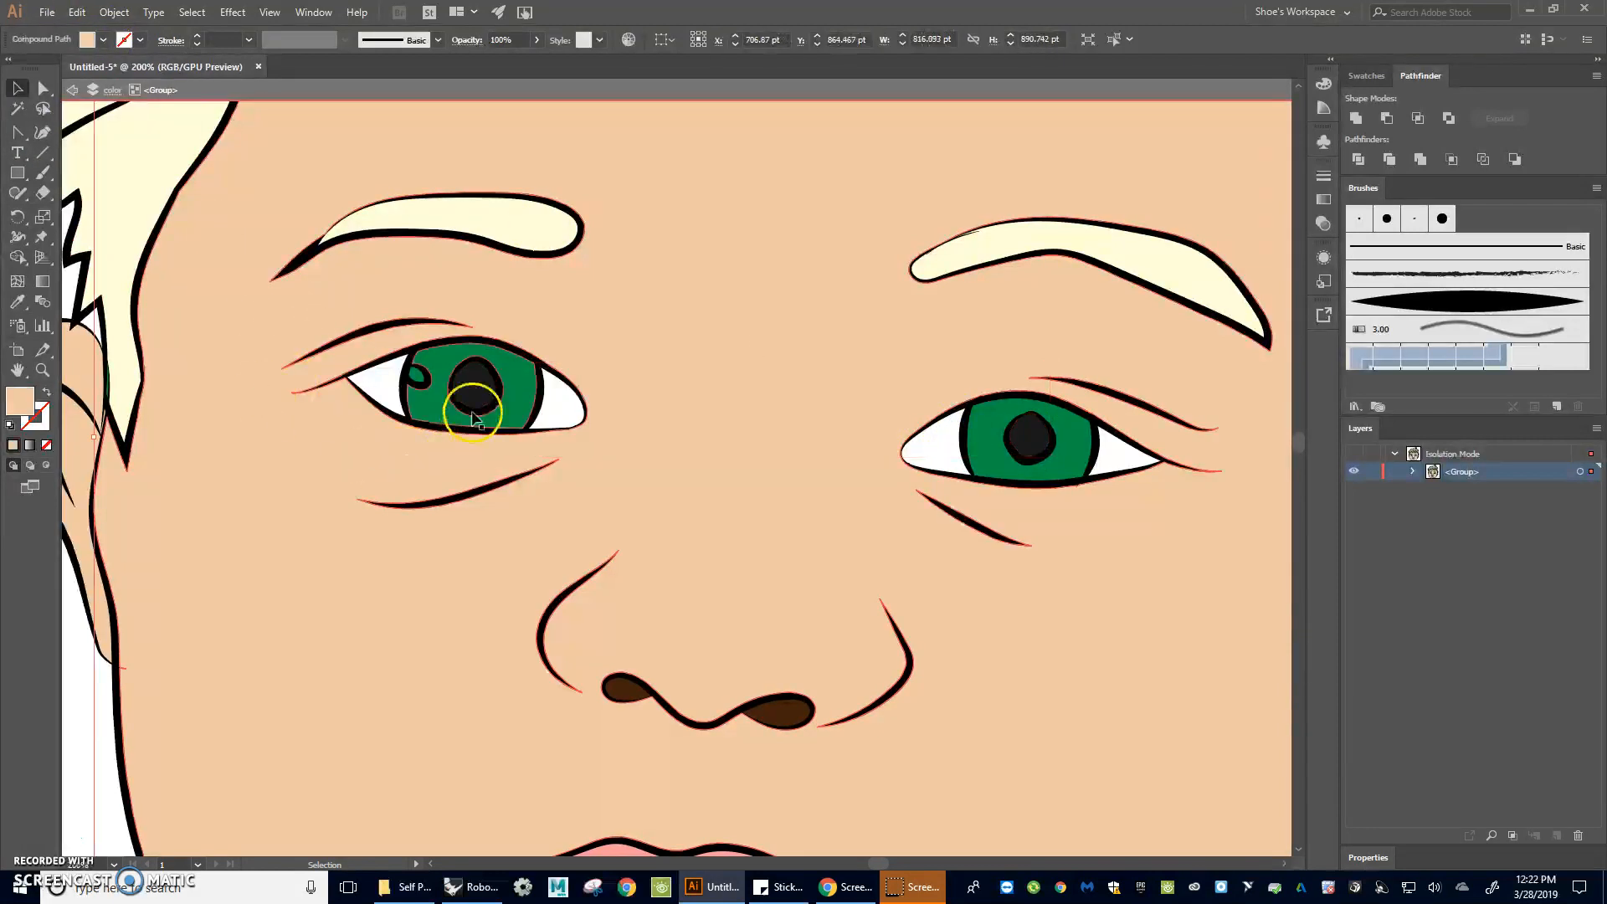
Step: Fill the small highlight shape at the edge of the iris with the white swatch
left_click(416, 374)
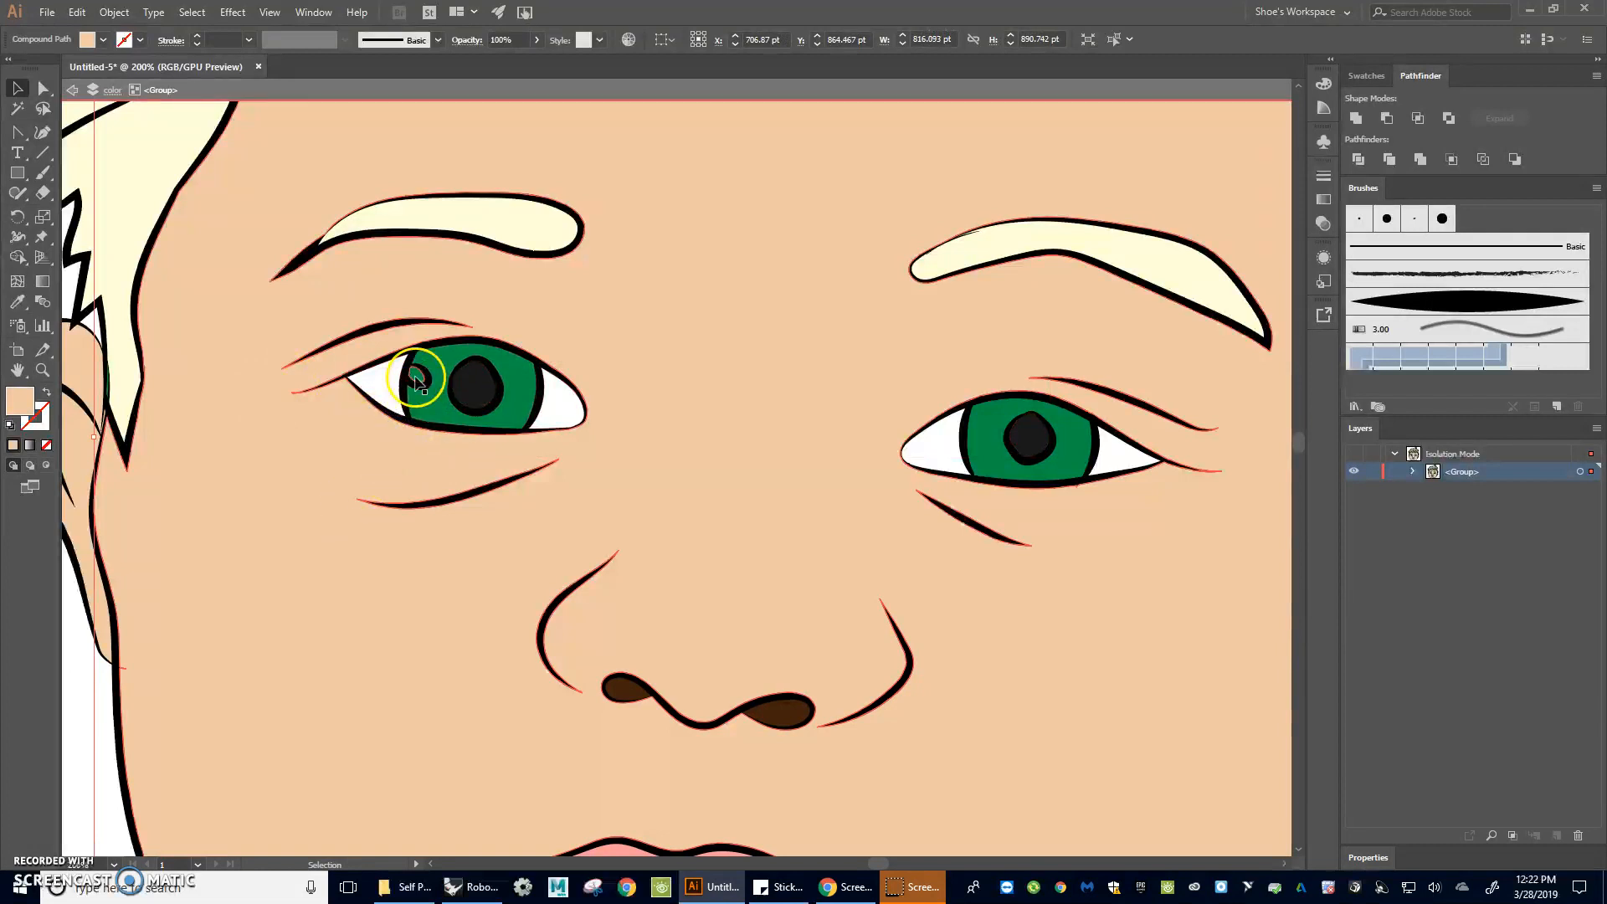
left_click(102, 41)
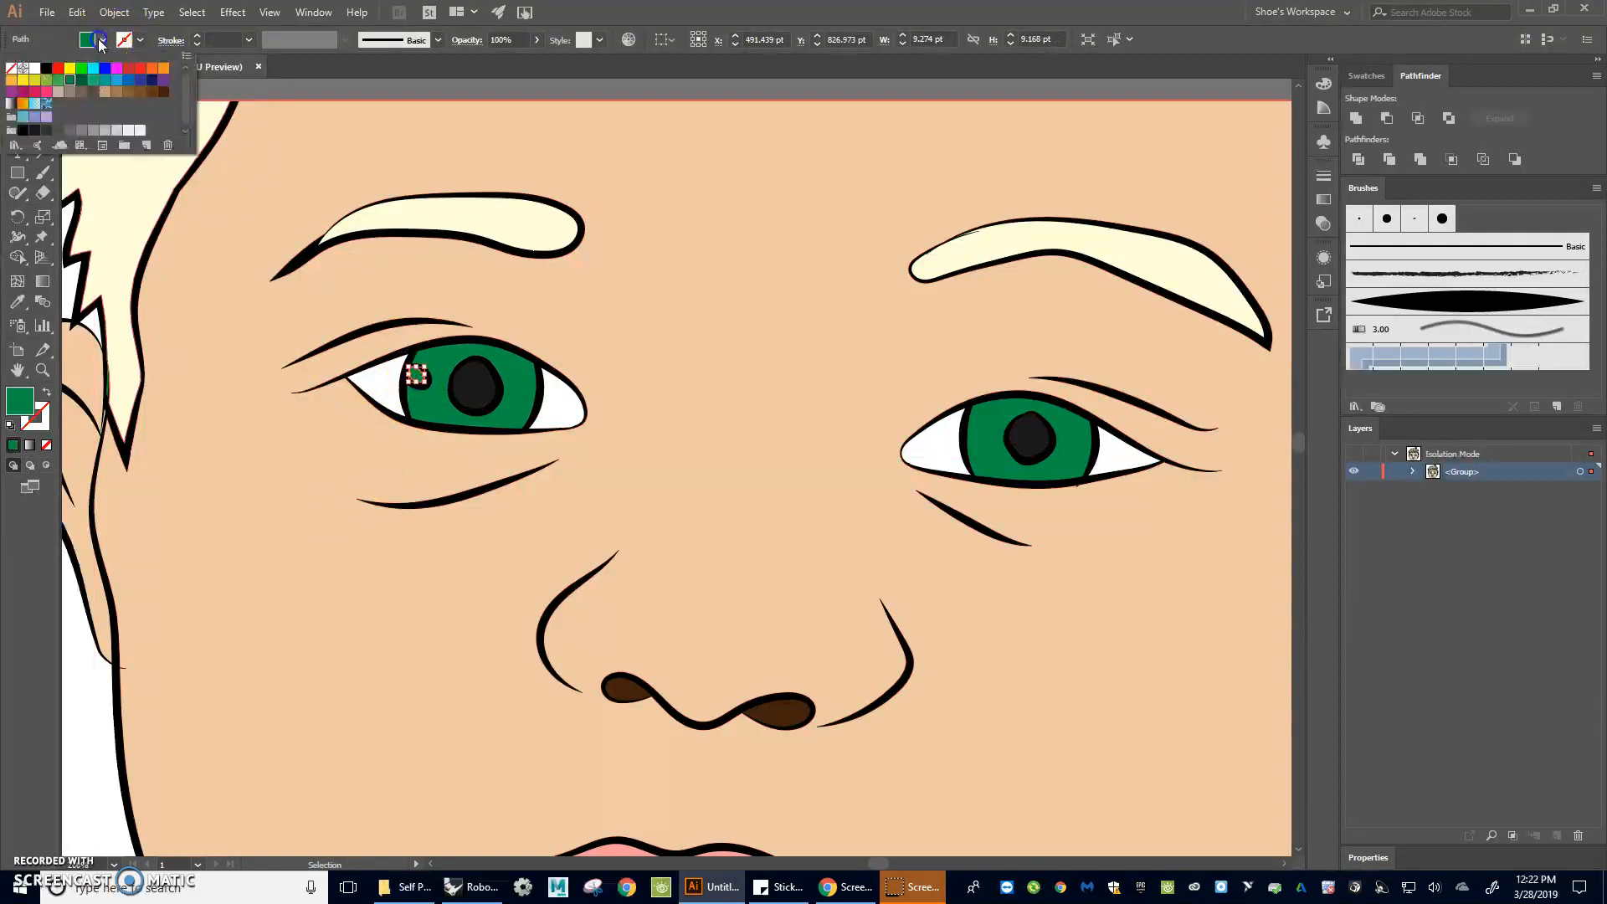
left_click(34, 67)
left_click(82, 628)
Step: Select the iris shapes of both eyes and fill them with the bright blue swatch
left_click(421, 383)
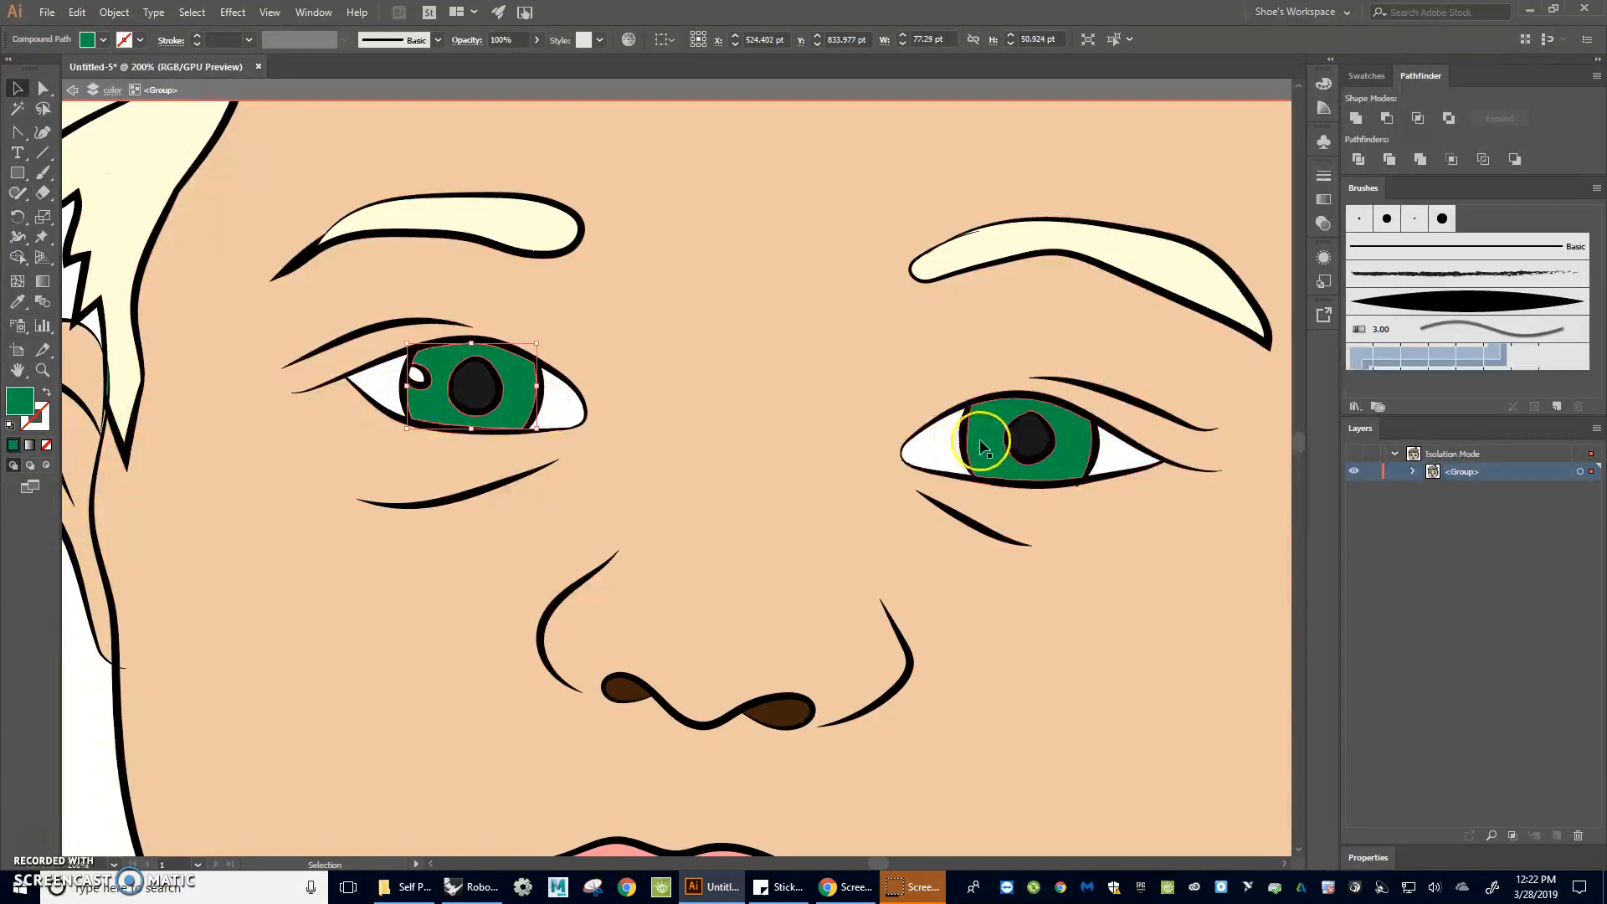
left_click(983, 447, "shift")
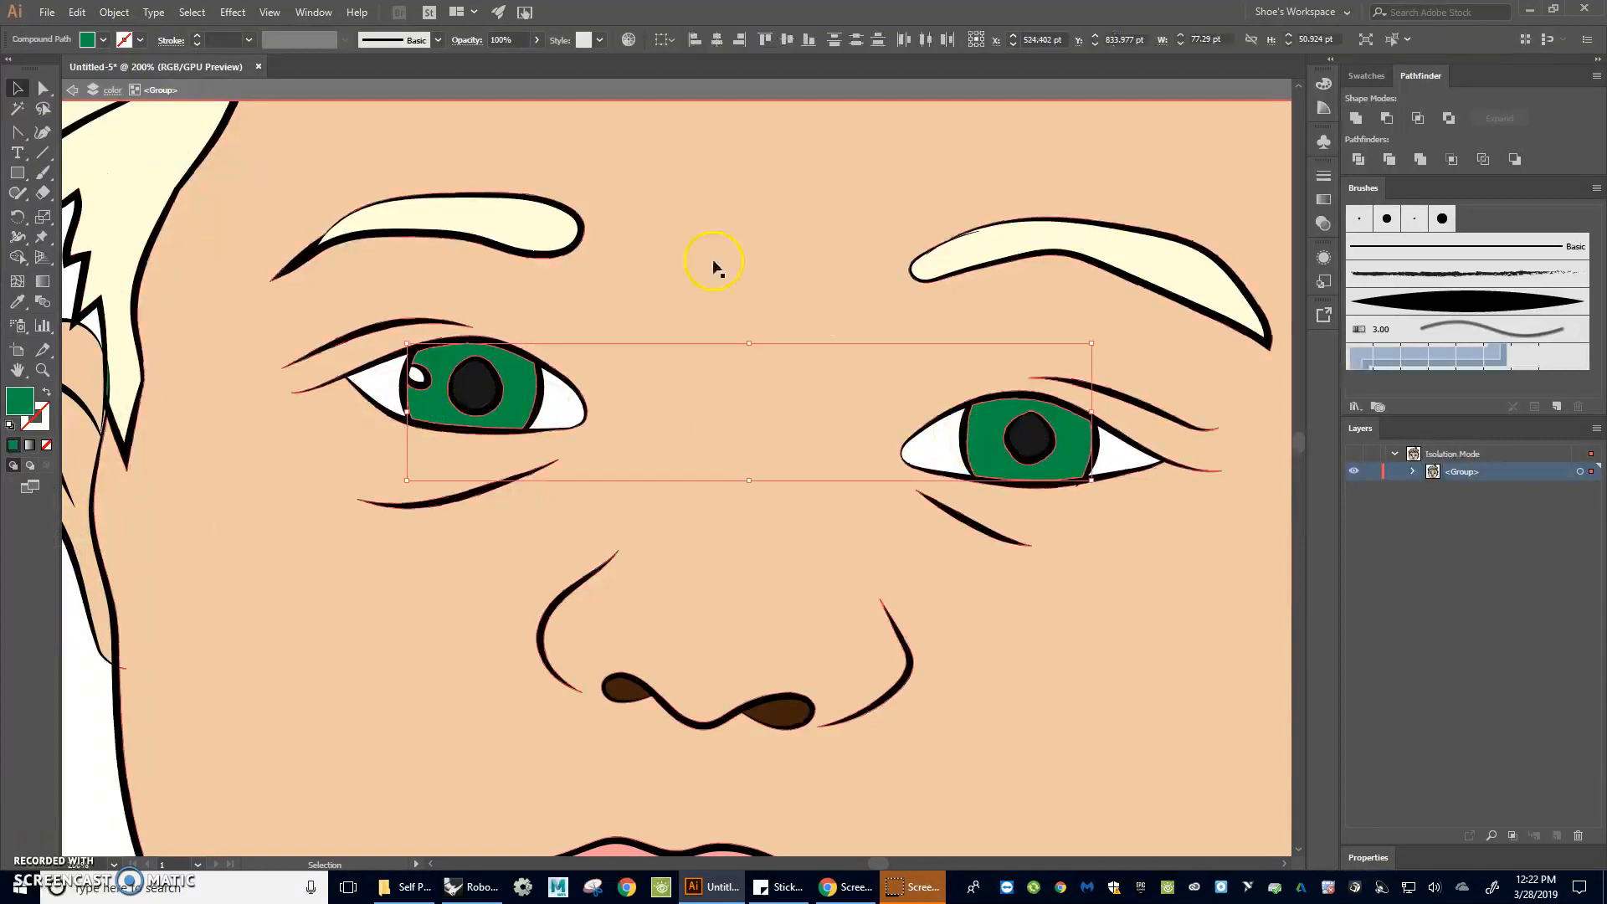
left_click(102, 39)
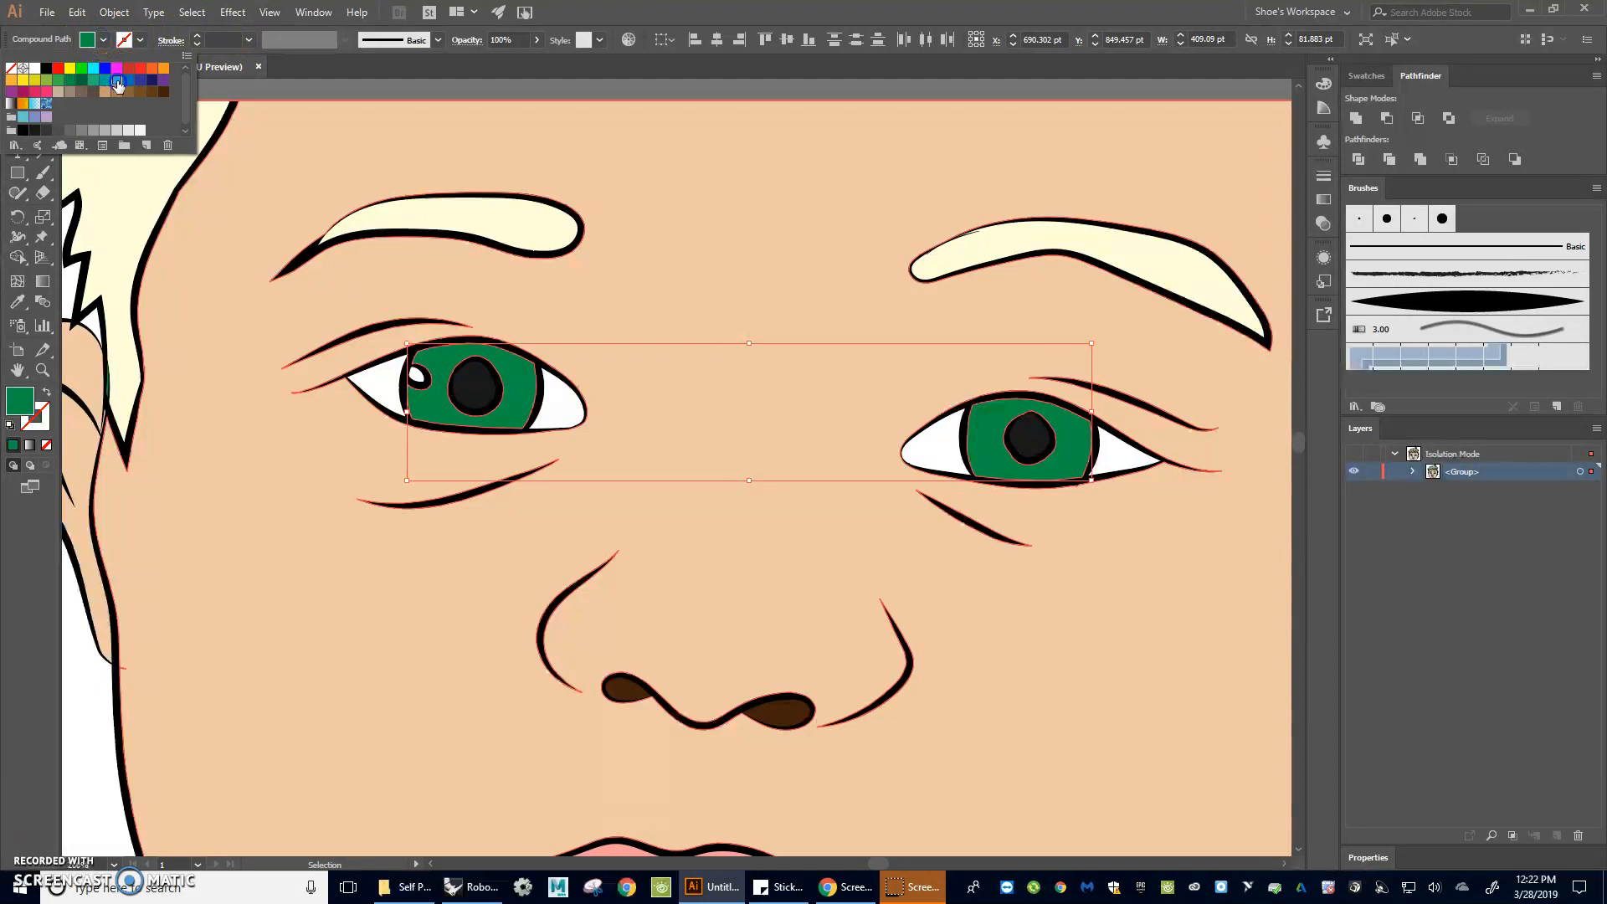
left_click(117, 79)
left_click(82, 646)
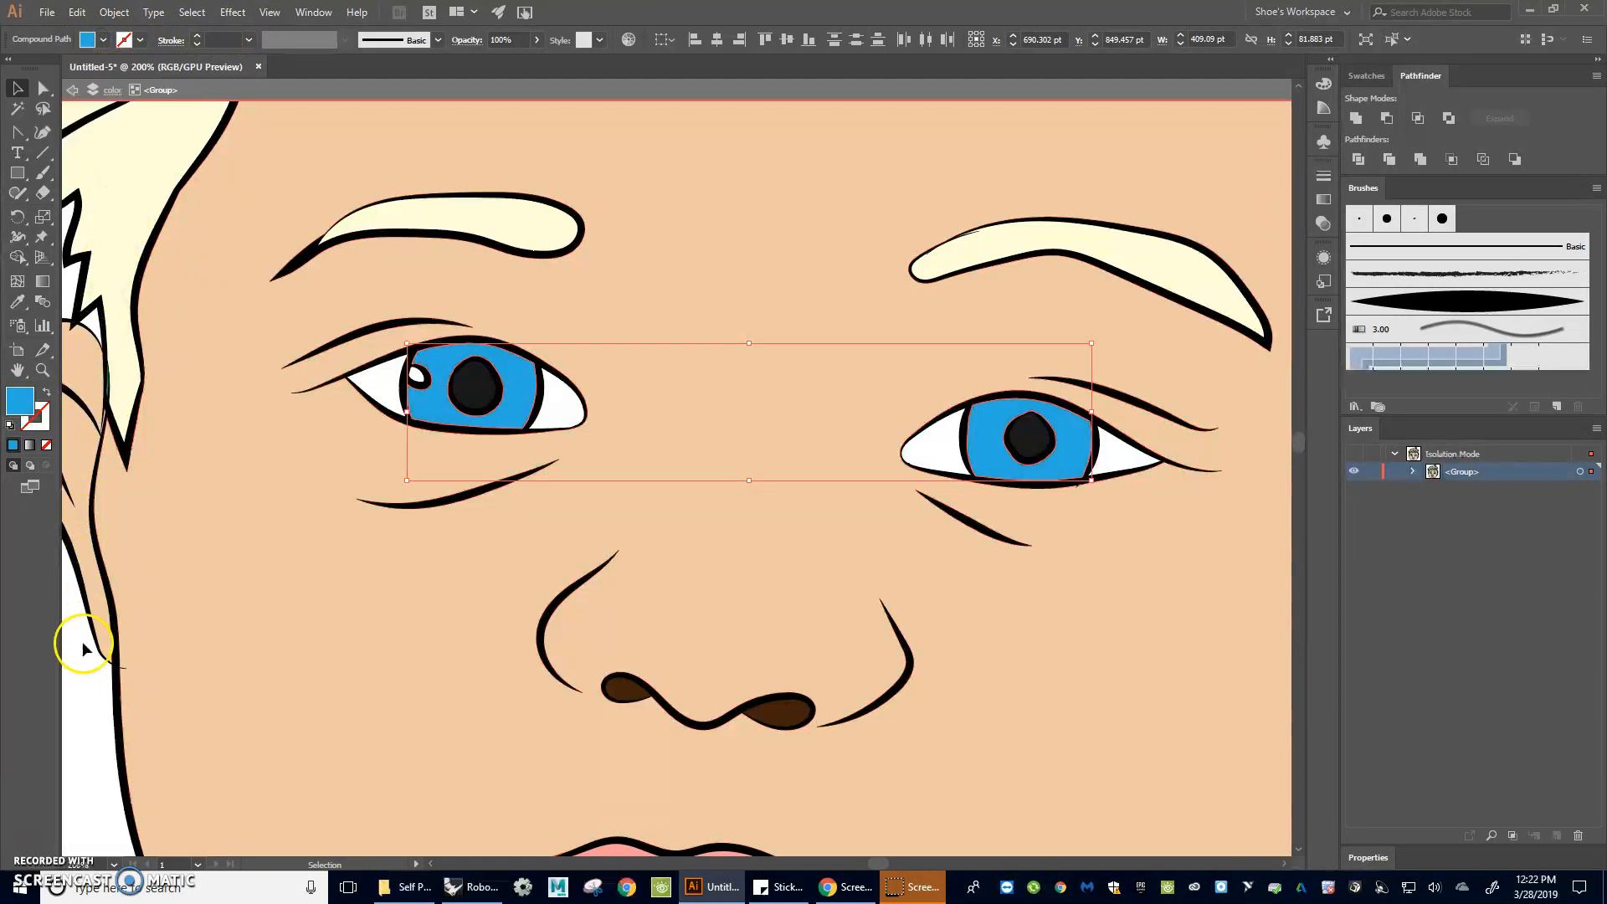
Step: Clear the selection and exit the color group's isolation mode
scroll(584, 409, "down", 1)
scroll(589, 412, "down", 3)
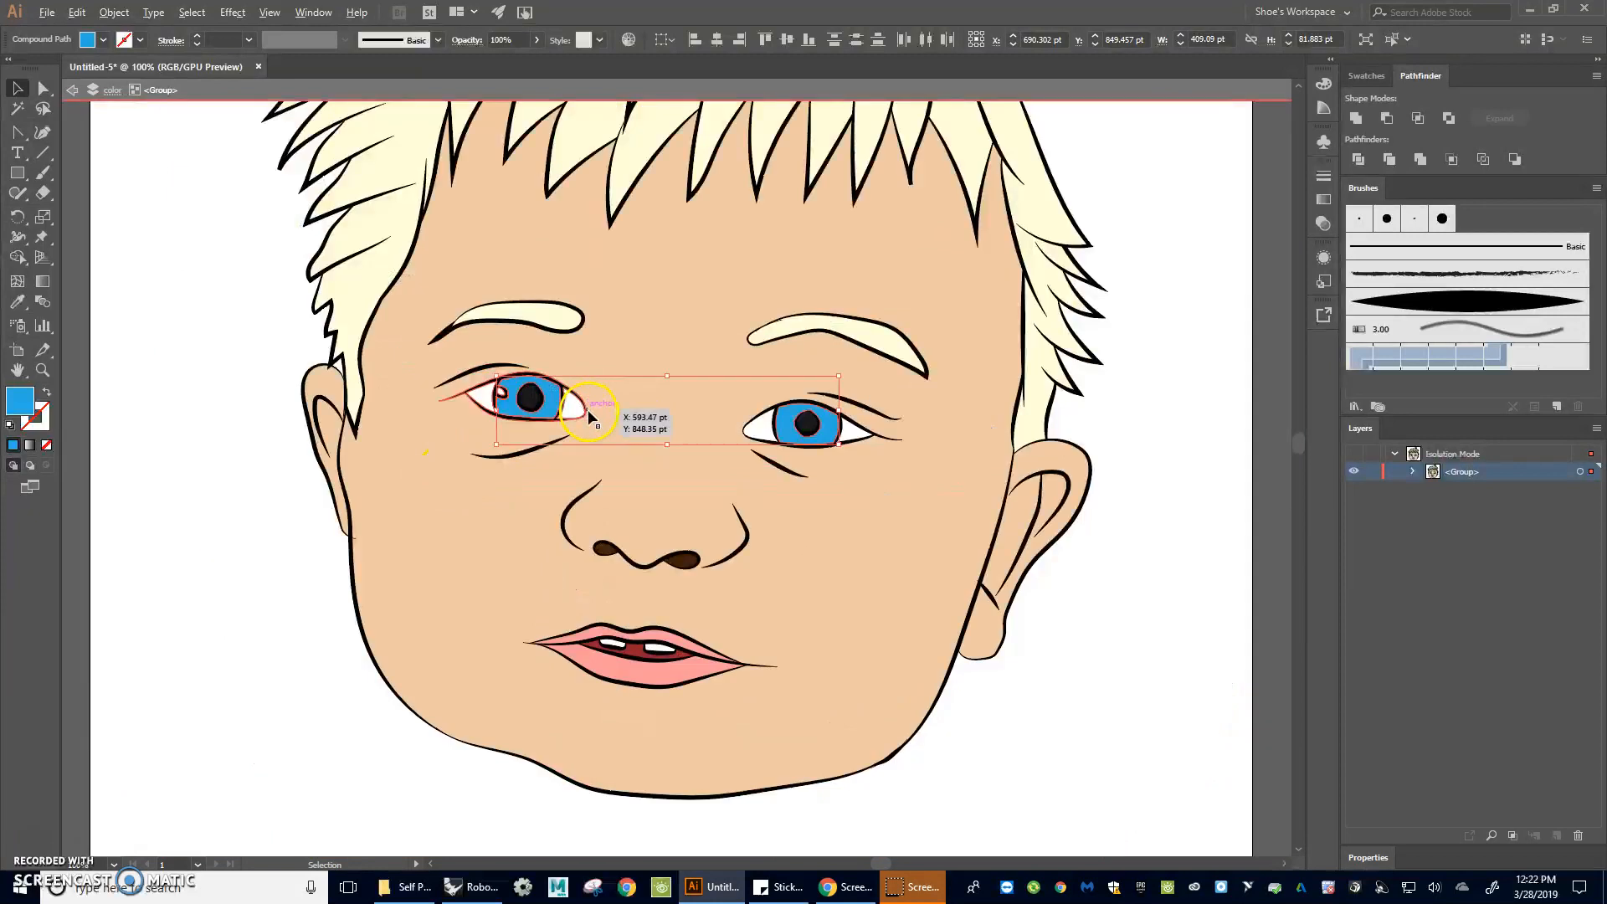
left_click_drag(1072, 266, 1141, 365)
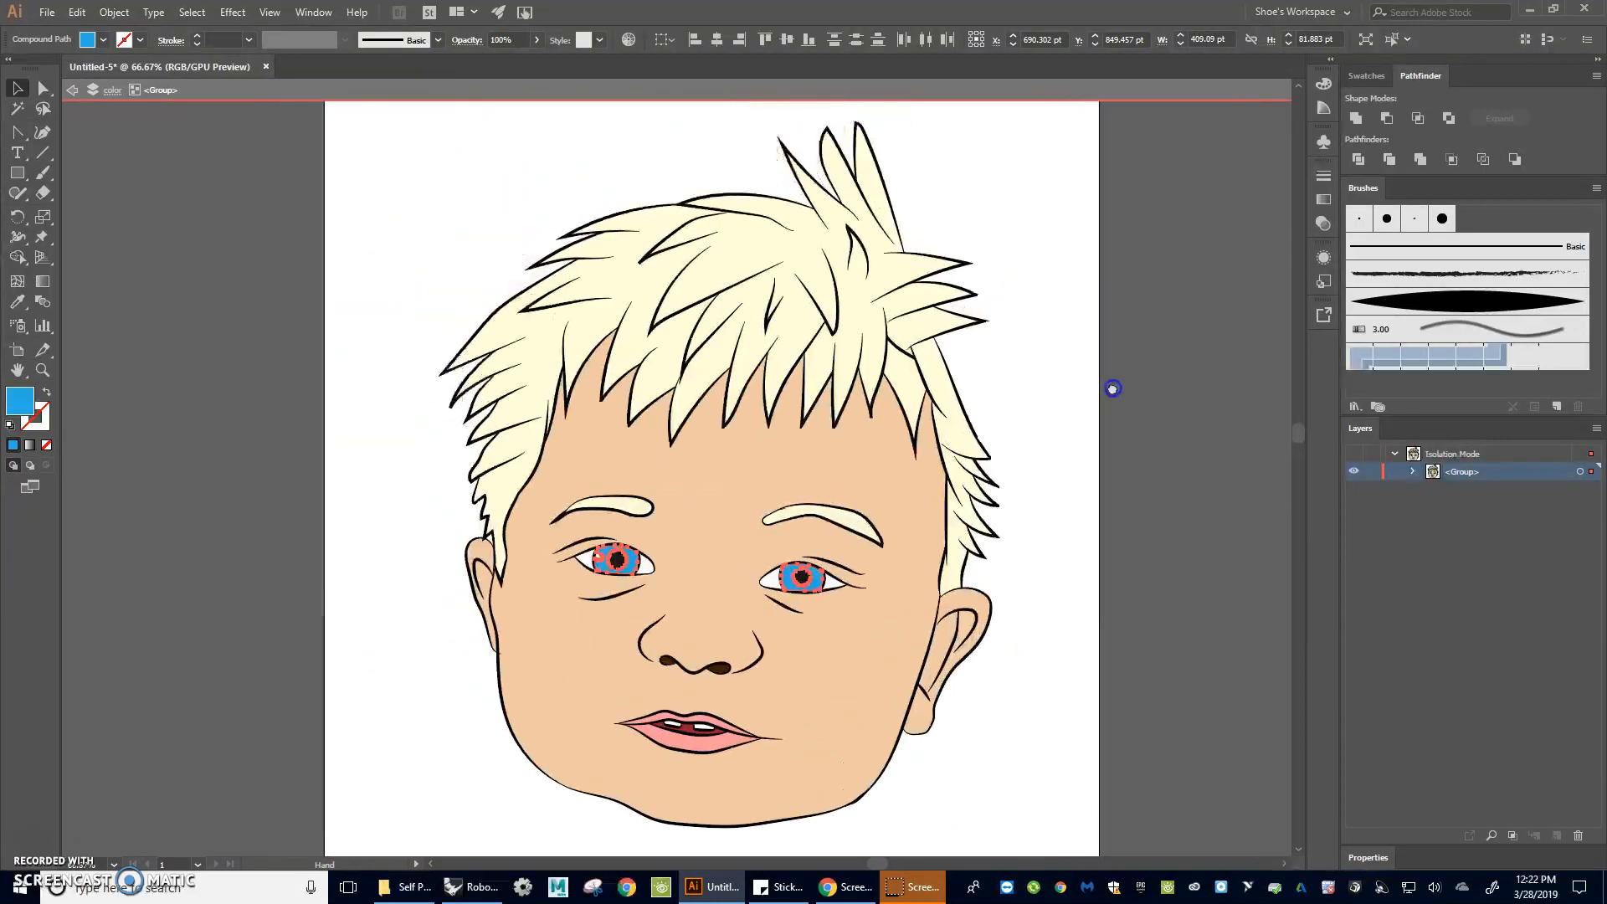
left_click(1141, 365)
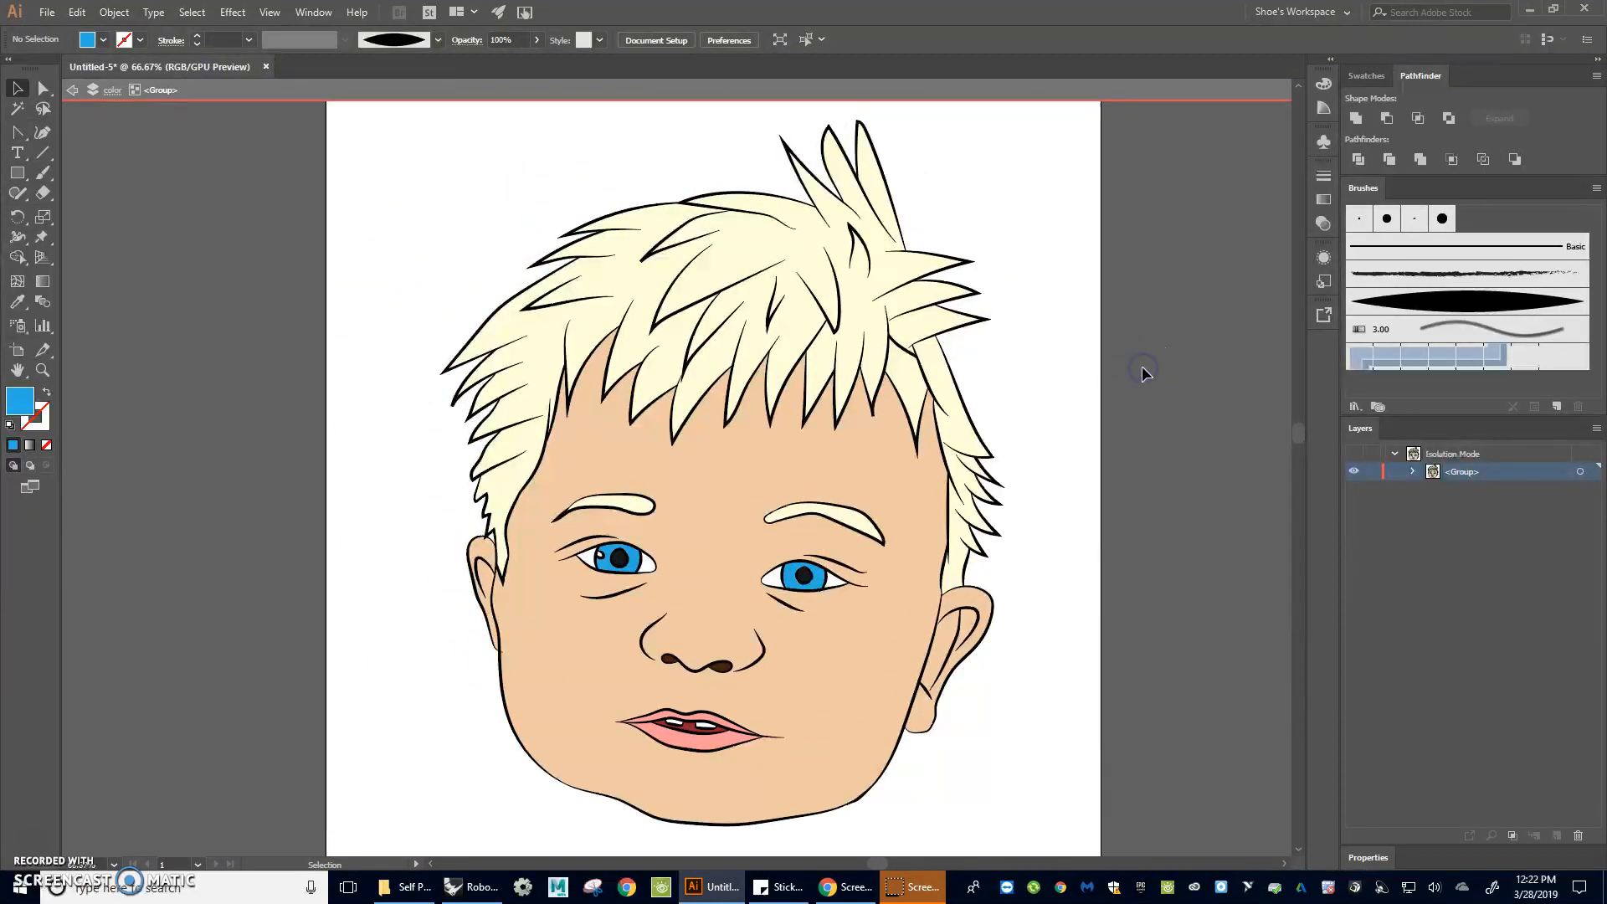
double_click(1132, 375)
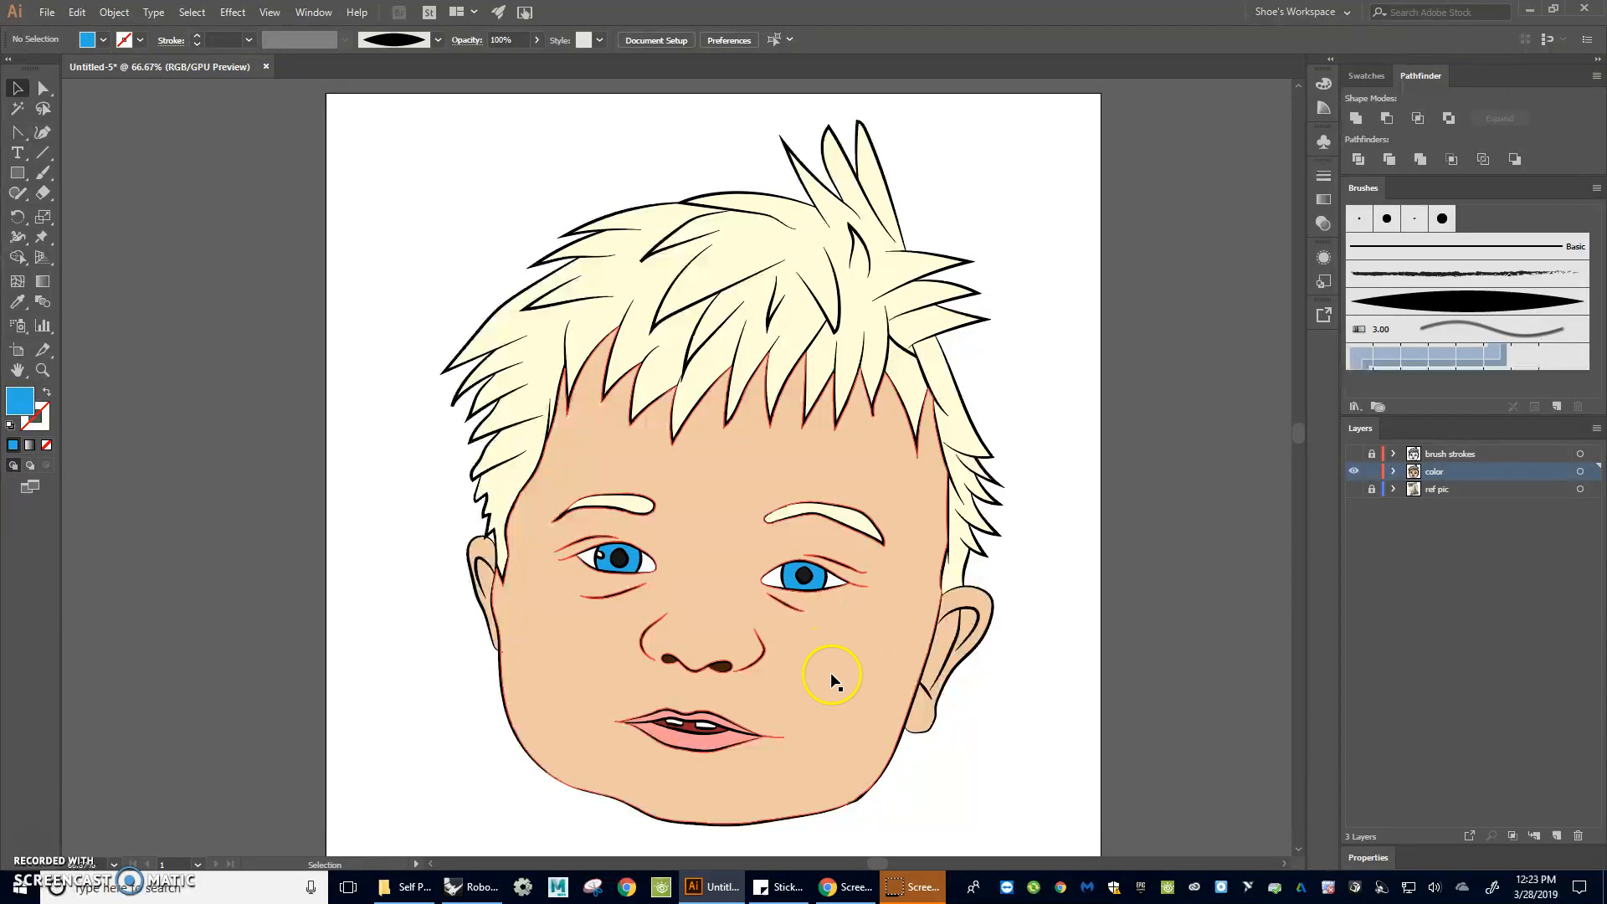
Step: Make the ref pic and brush strokes layers visible and hide the color layer
left_click(1354, 490)
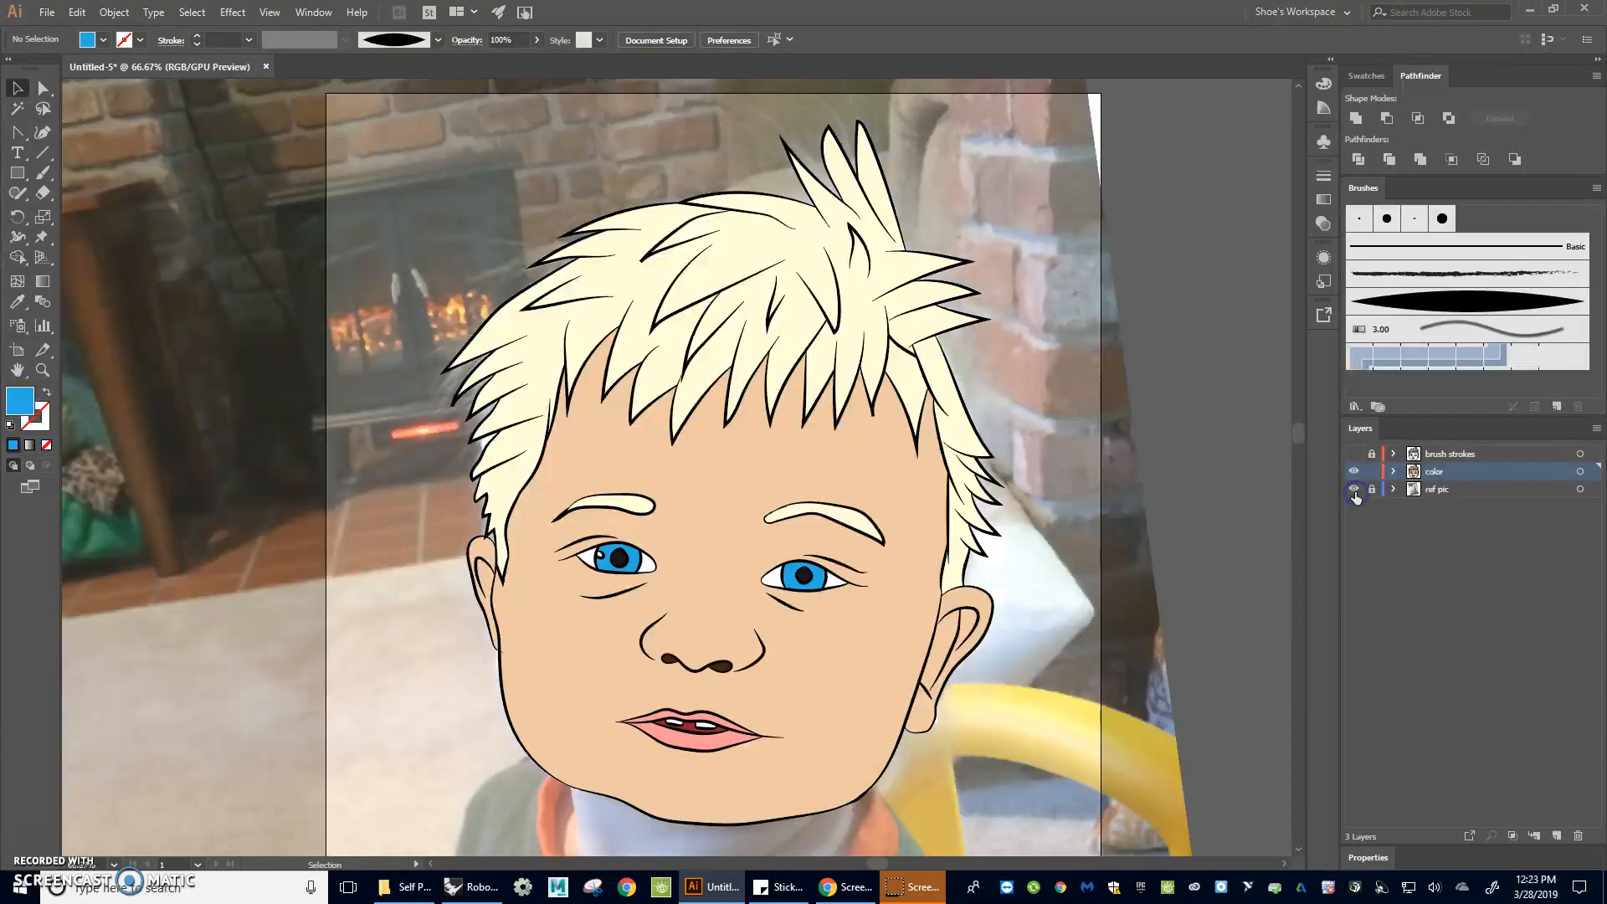
left_click(1355, 472)
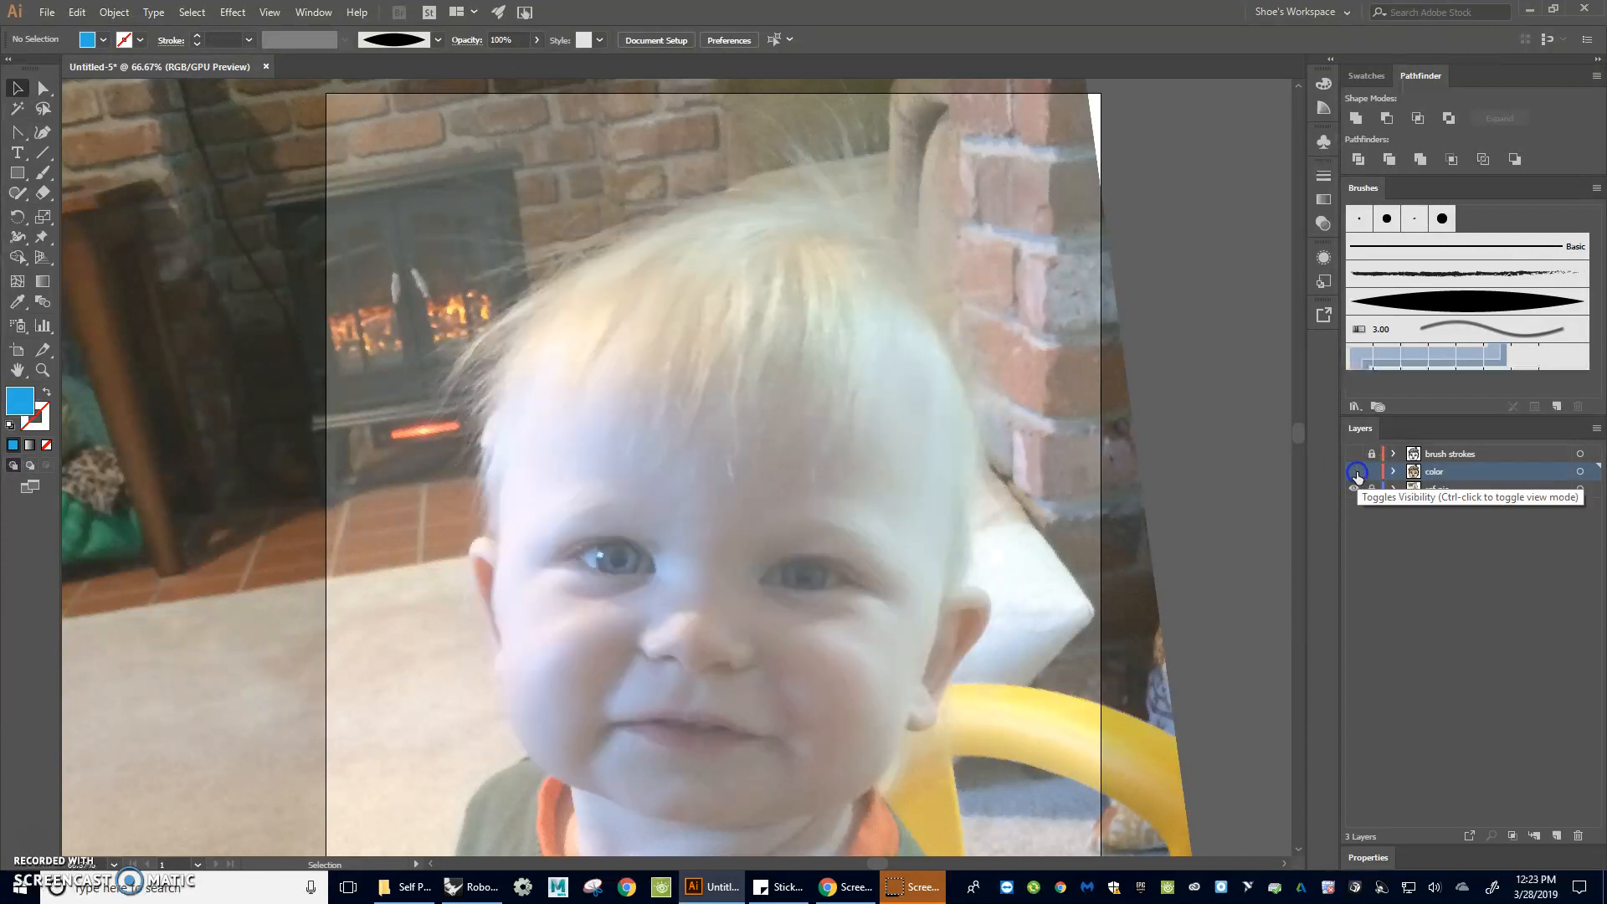
left_click(1355, 472)
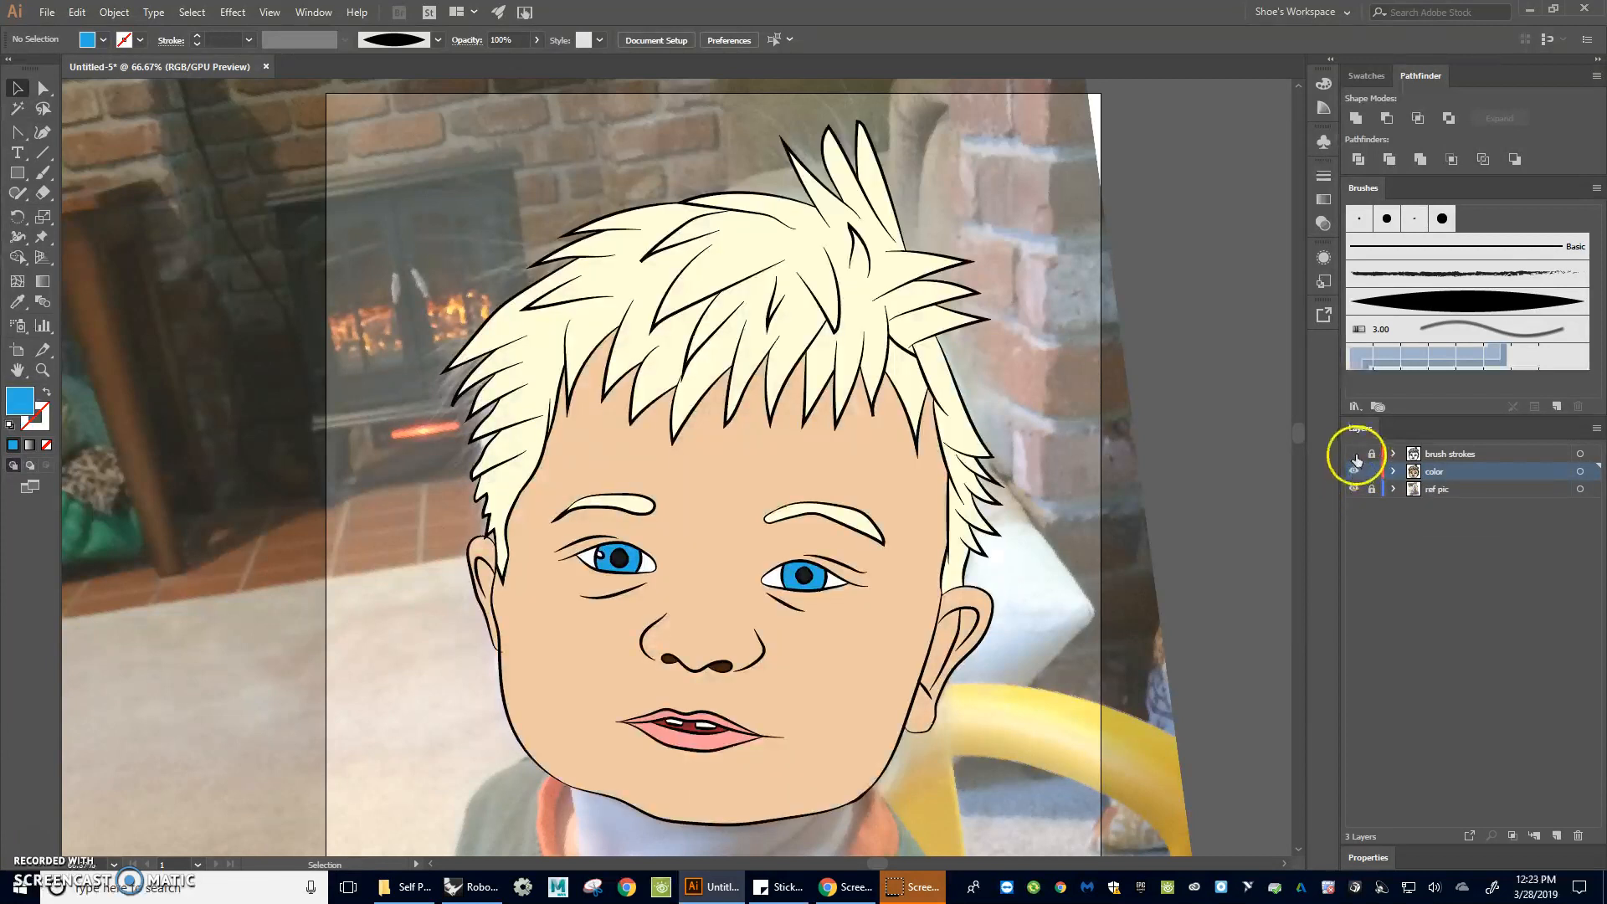
left_click(1354, 469)
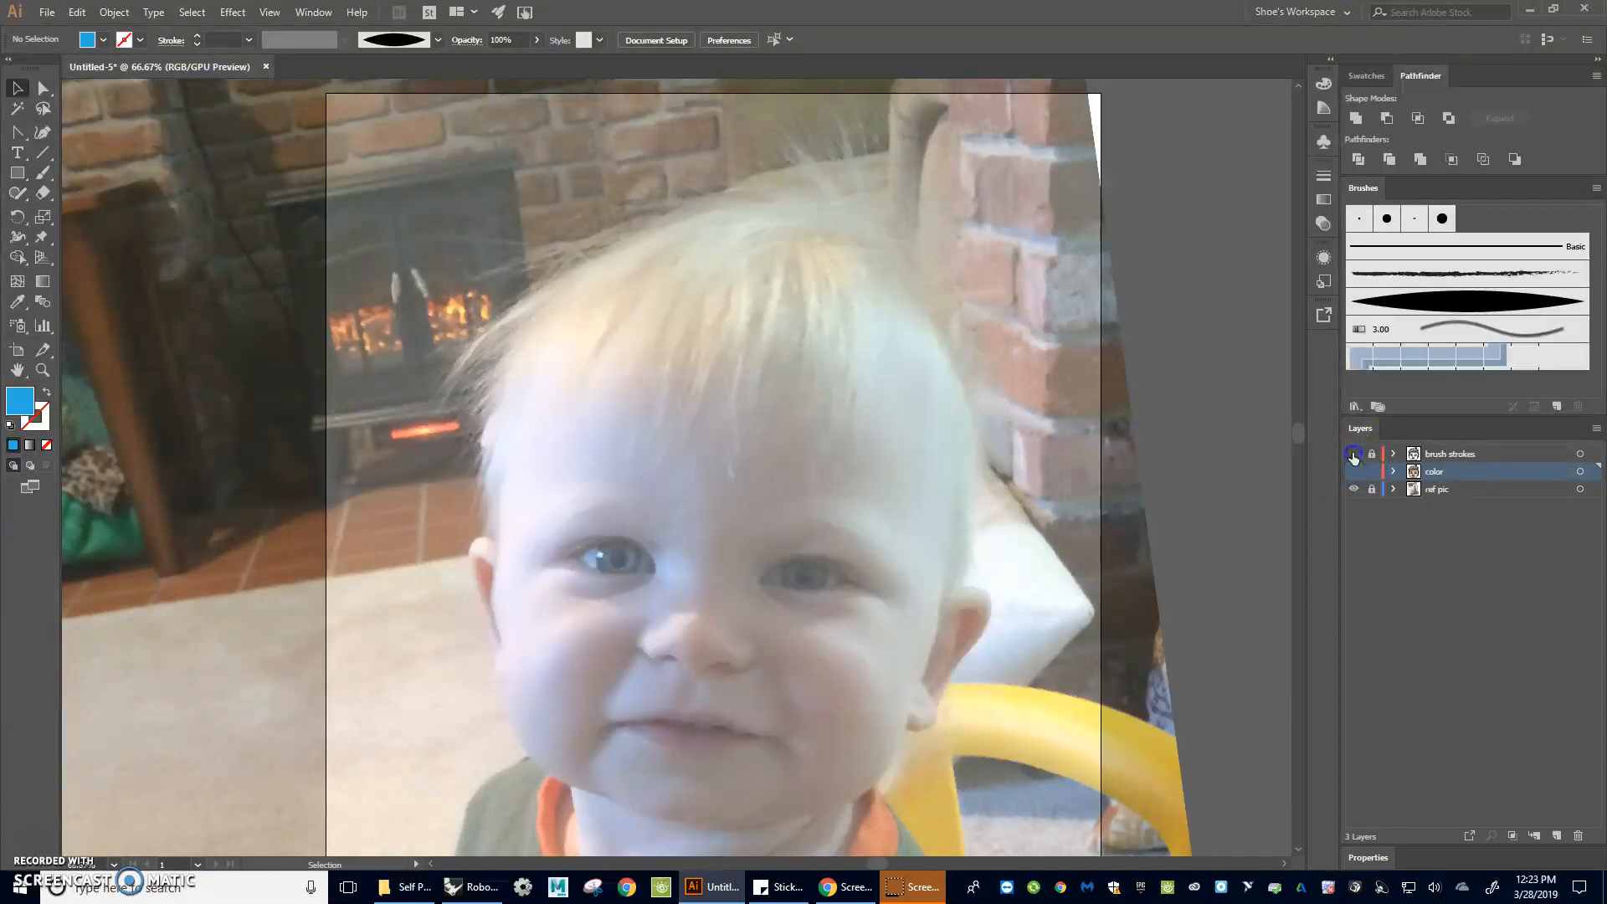
left_click(1353, 454)
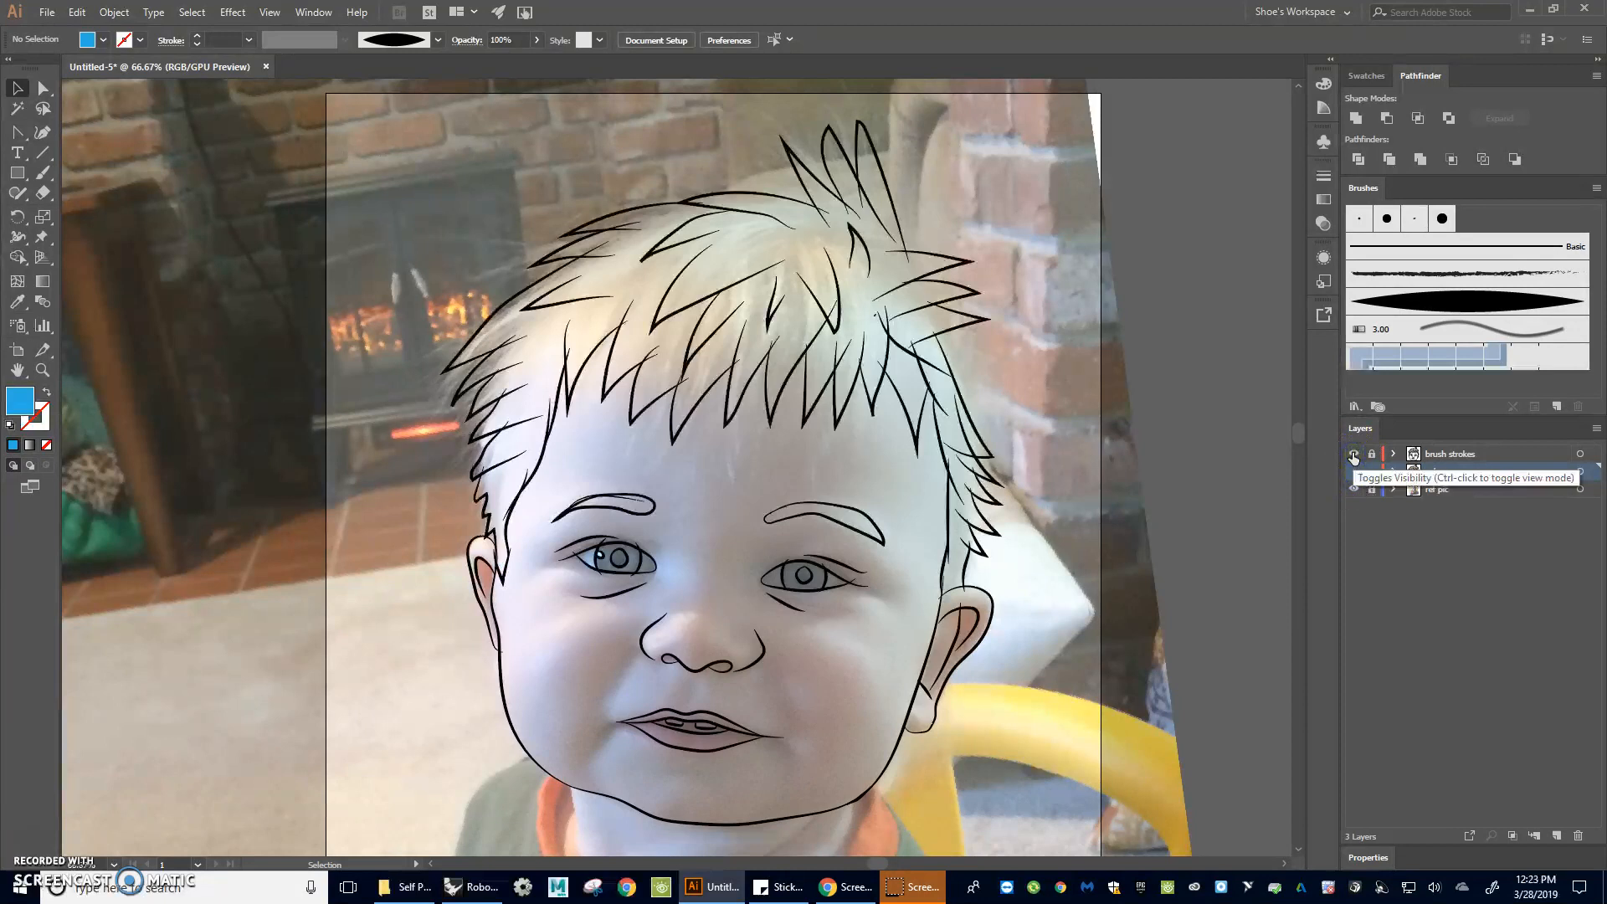
left_click(1473, 453)
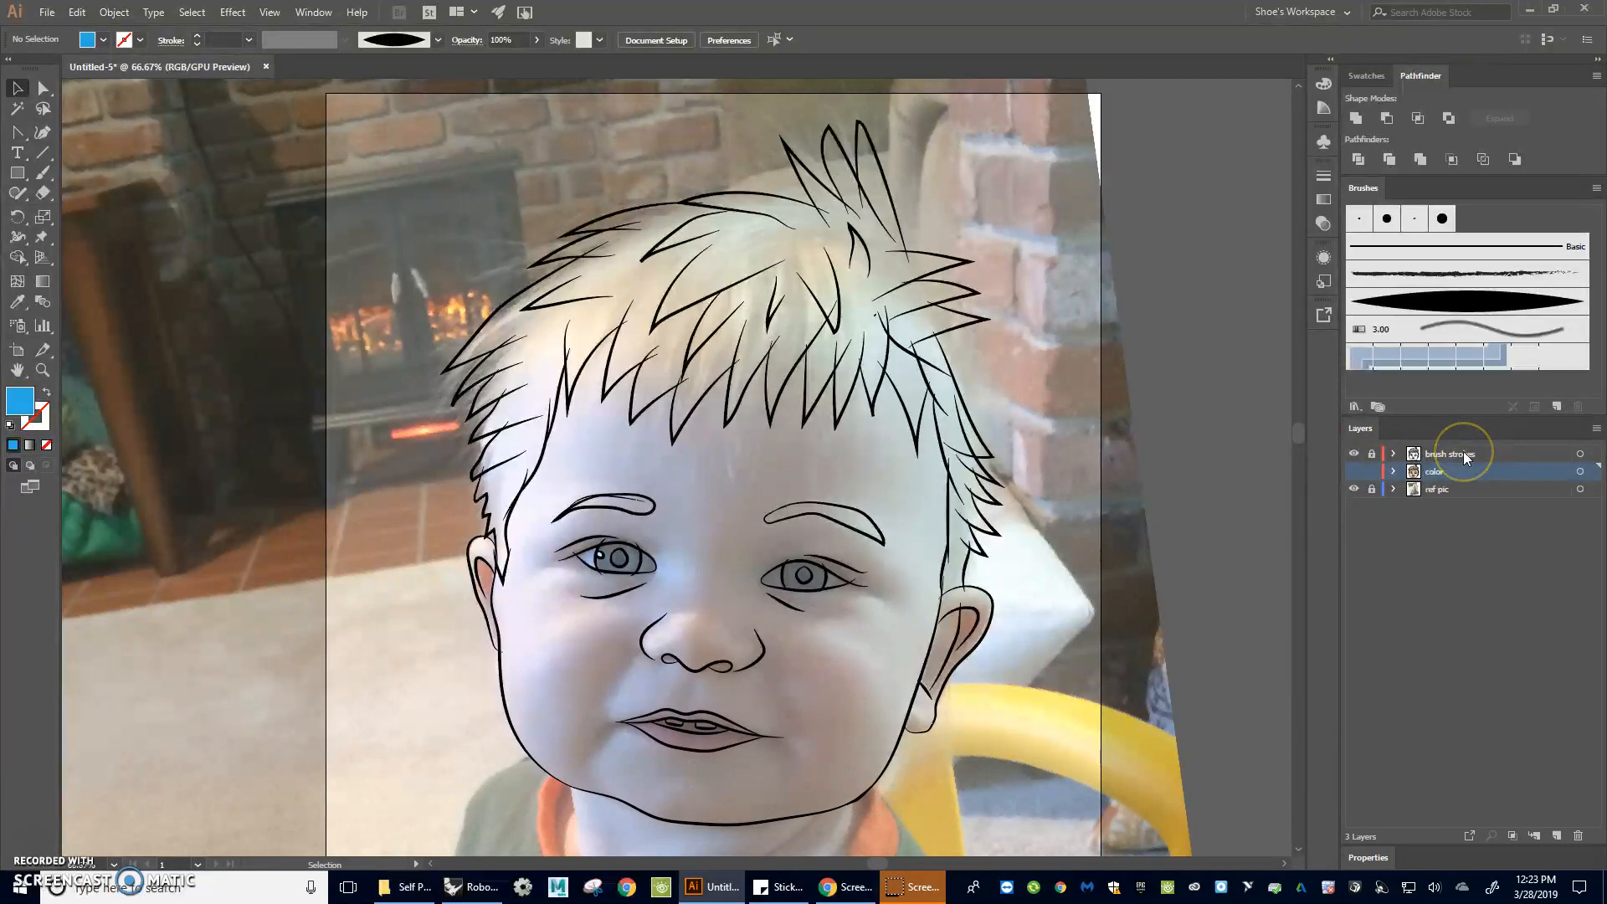